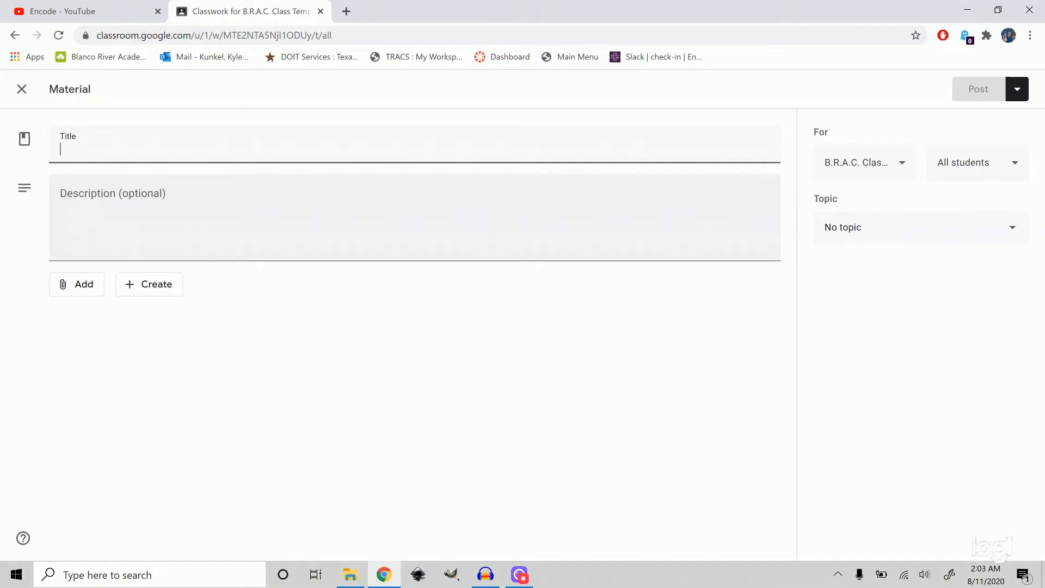
# Step: Title the class material "google forms test" and assign it to the Unit 2 topic
pyautogui.write('google fo')
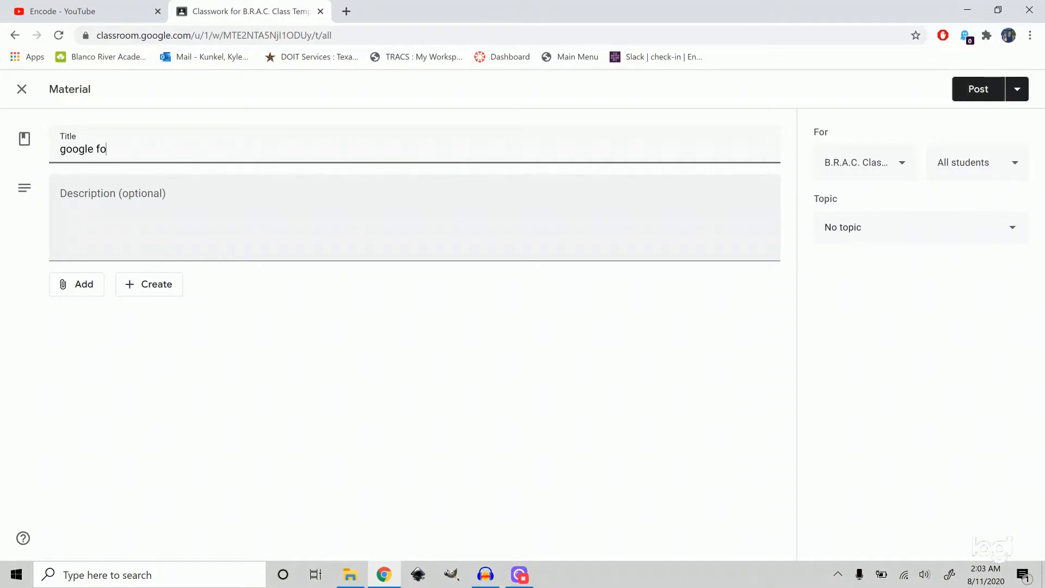
pyautogui.write('rms tse')
pyautogui.write('est')
pyautogui.click(223, 343)
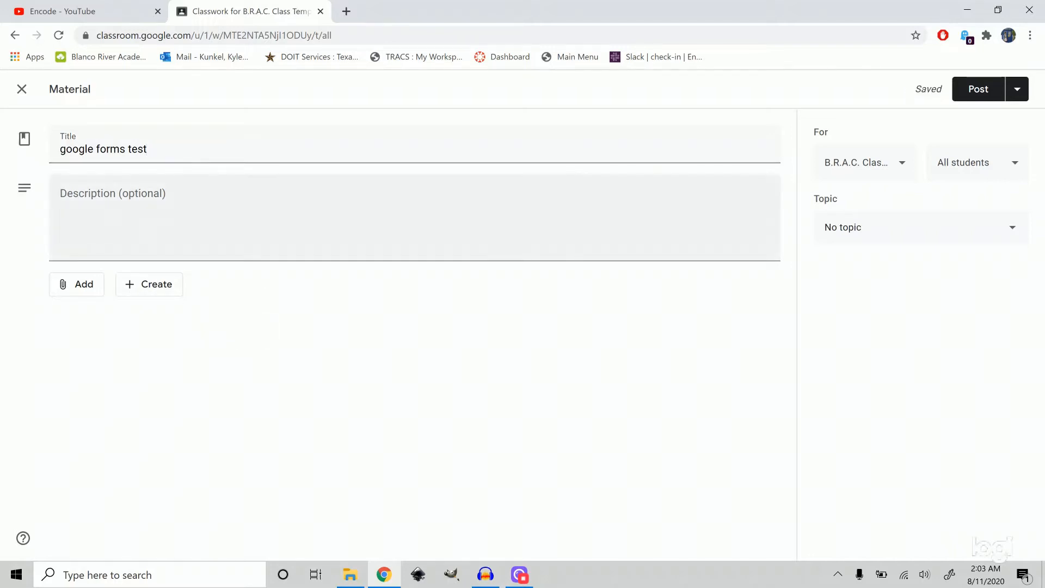
pyautogui.click(980, 233)
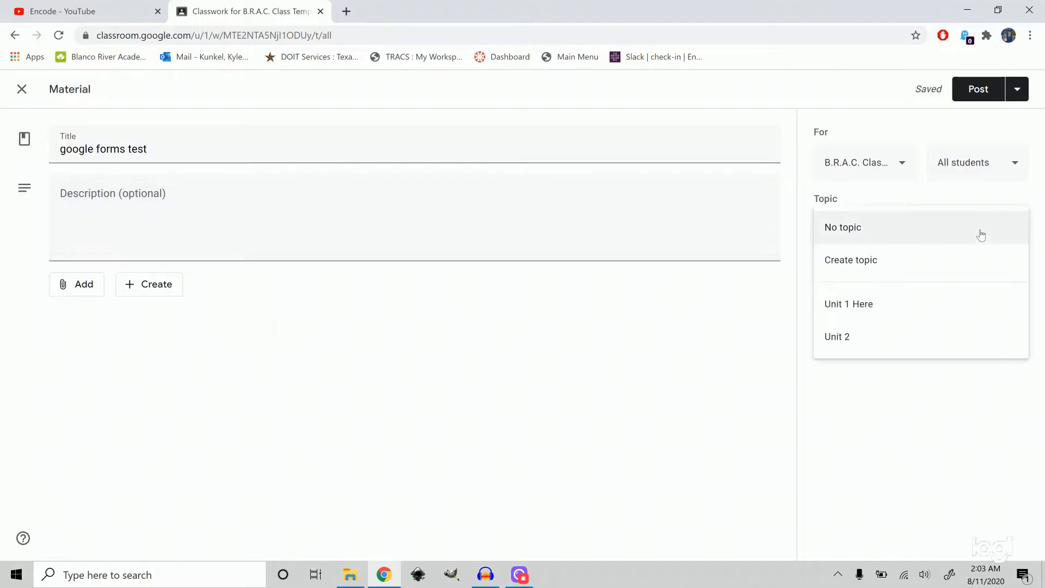
pyautogui.click(844, 337)
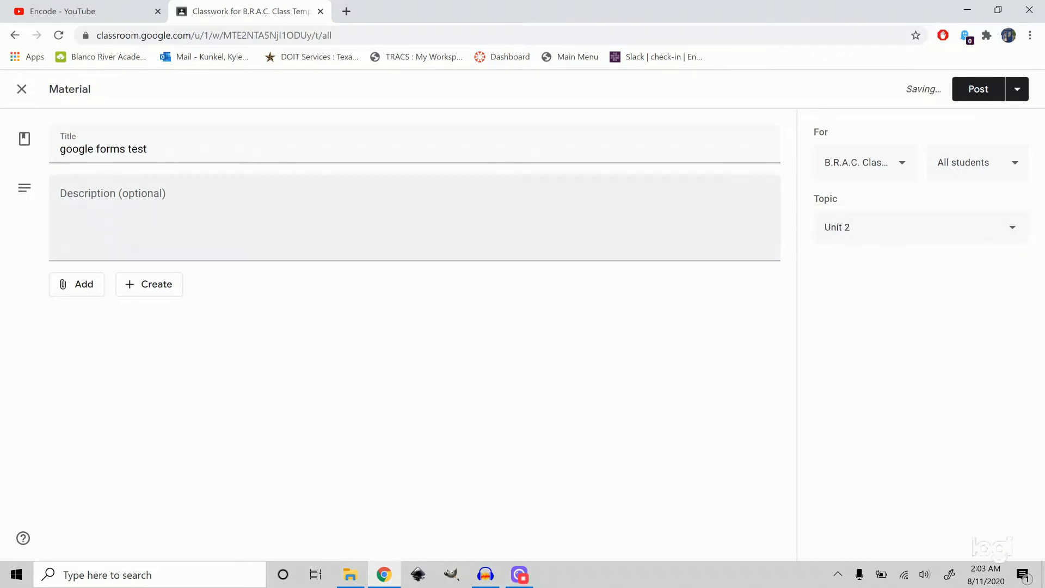
# Step: Create a new Google Form from the material and name it "Title", applying the same name to the form's heading
pyautogui.click(167, 287)
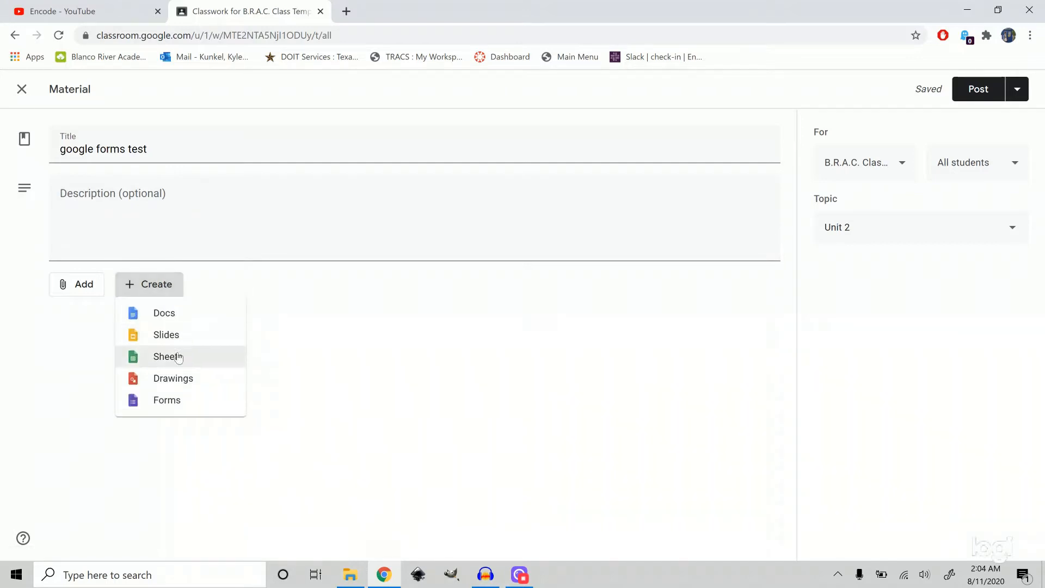
pyautogui.click(180, 405)
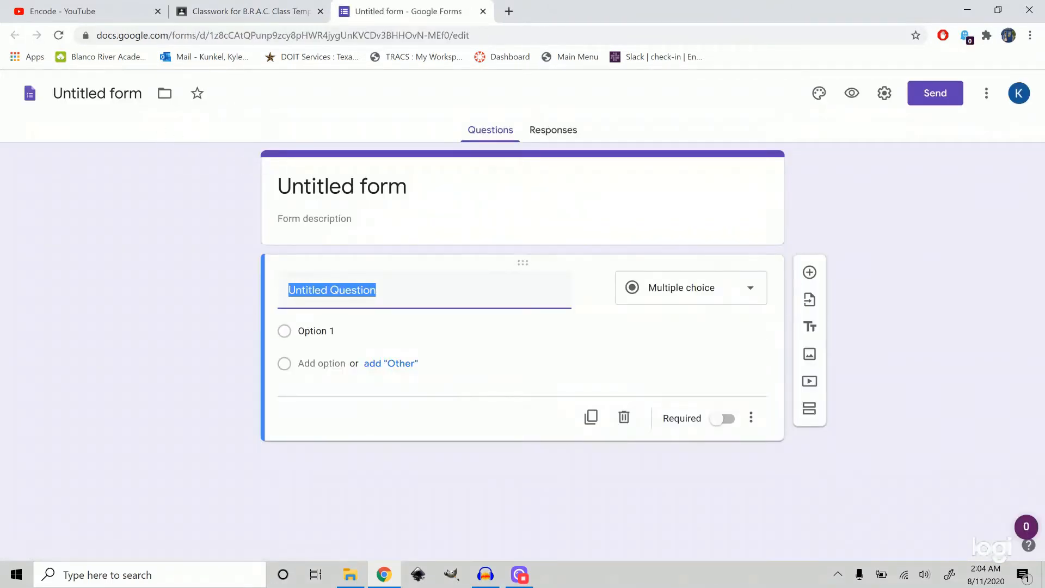
pyautogui.click(97, 93)
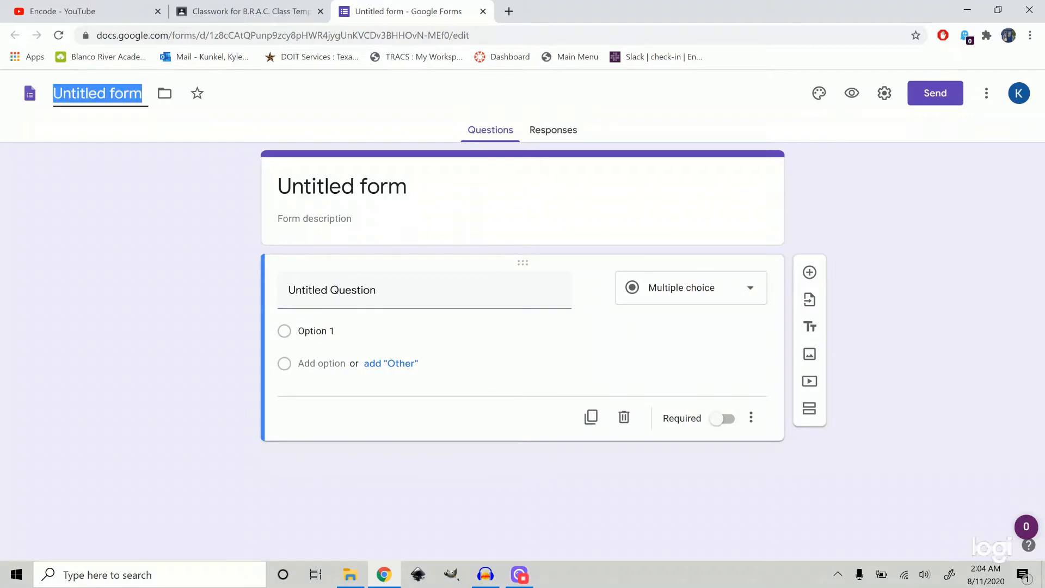
pyautogui.write('Title')
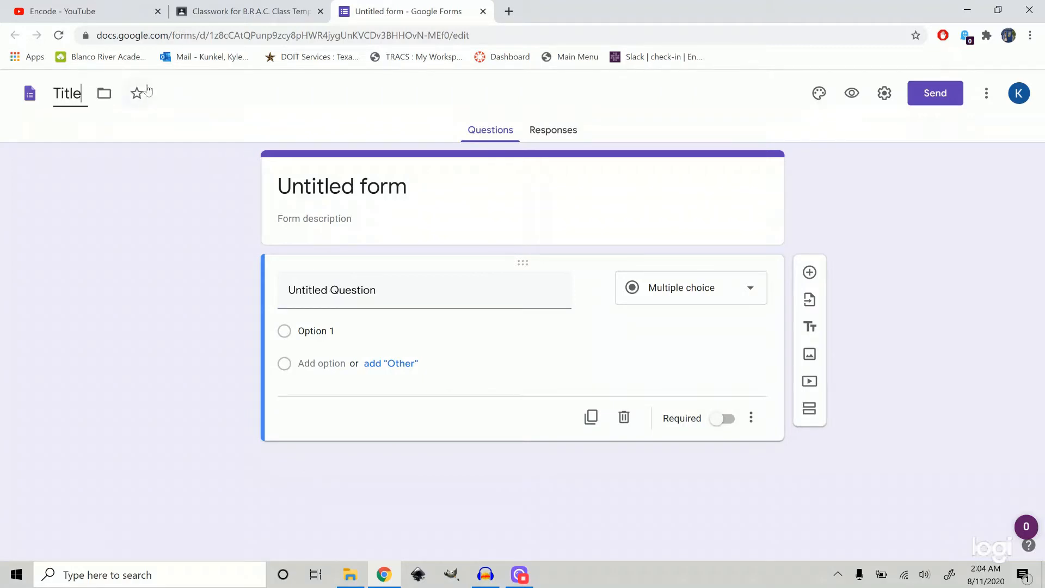
pyautogui.click(406, 165)
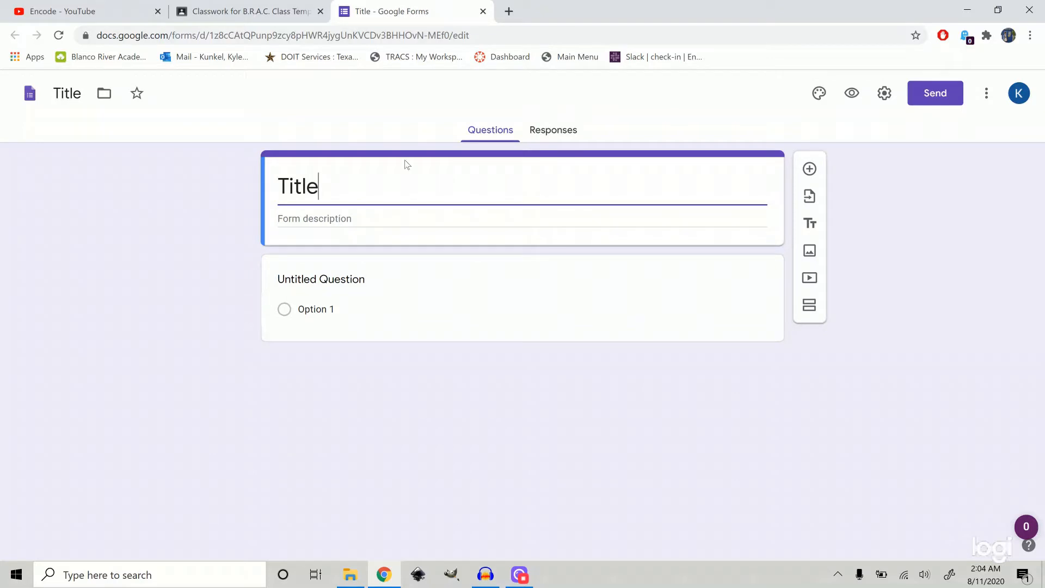
pyautogui.click(101, 238)
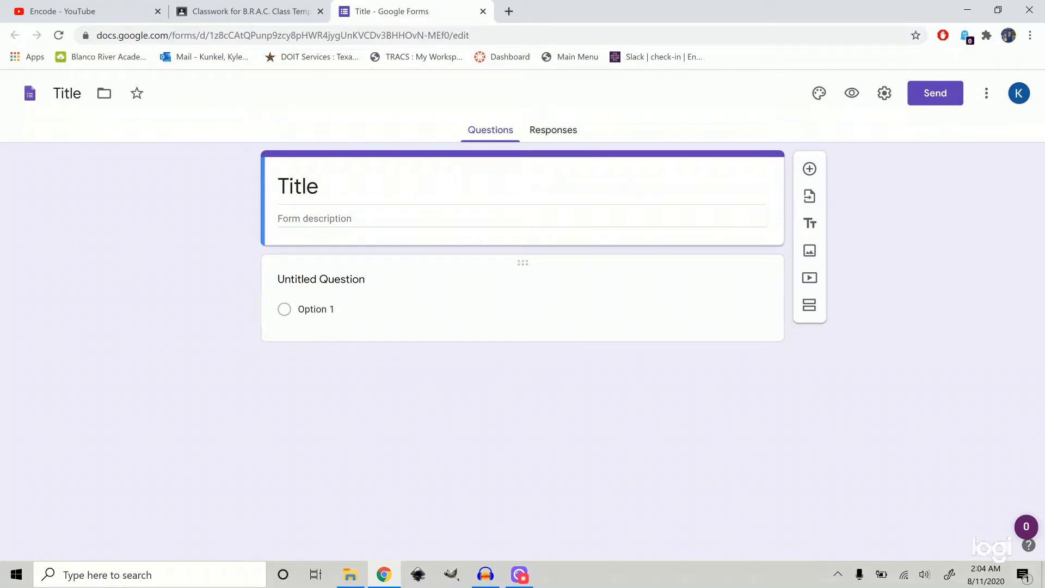
# Step: Add a title-and-description block reading "Watch this Video First" directly below the form header and delete the untitled question
pyautogui.click(472, 260)
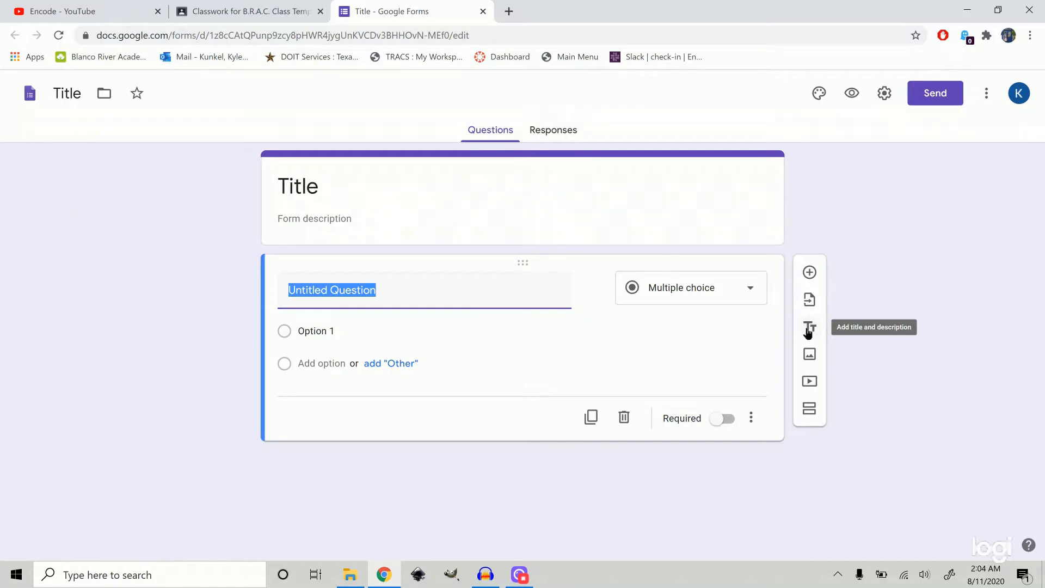
pyautogui.click(809, 330)
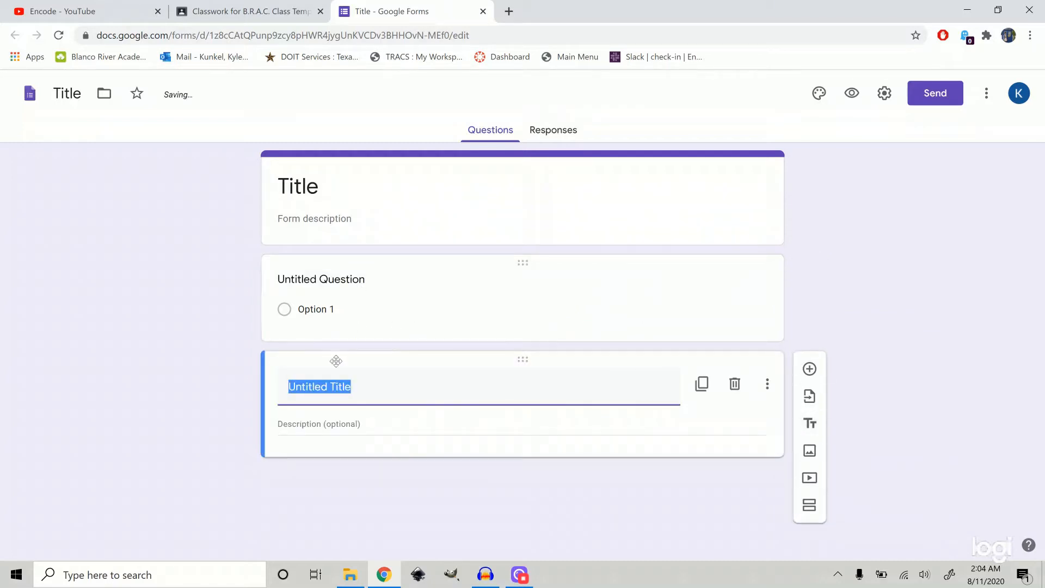
pyautogui.moveTo(432, 362); pyautogui.dragTo(436, 241)
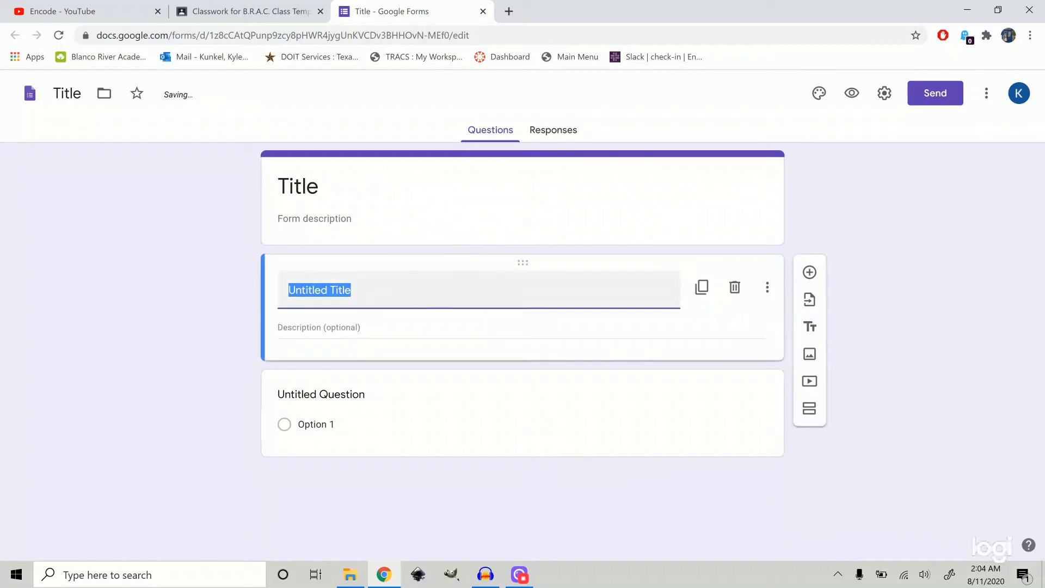
pyautogui.write('Watch this')
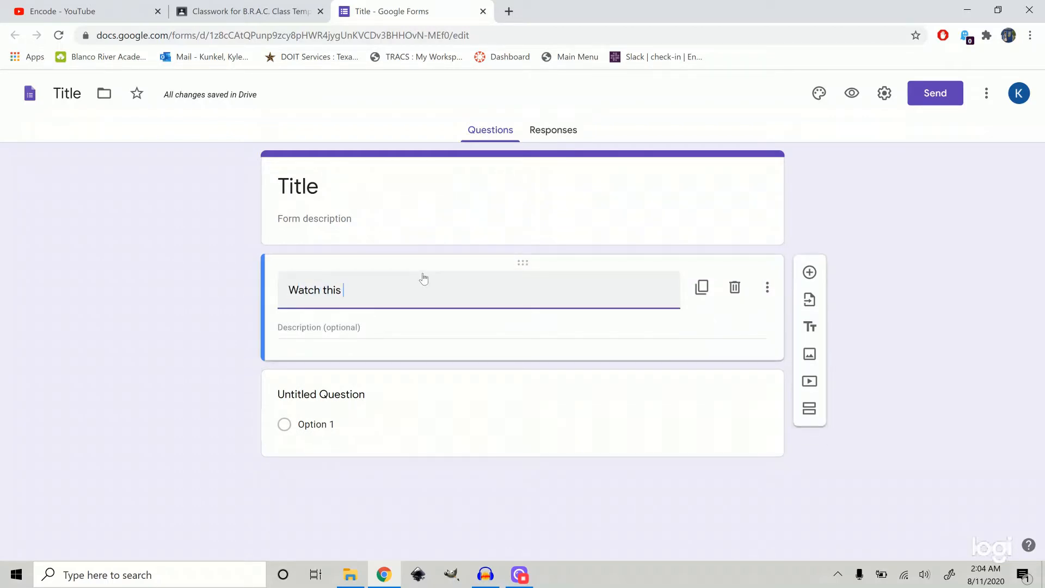
pyautogui.write(' Video')
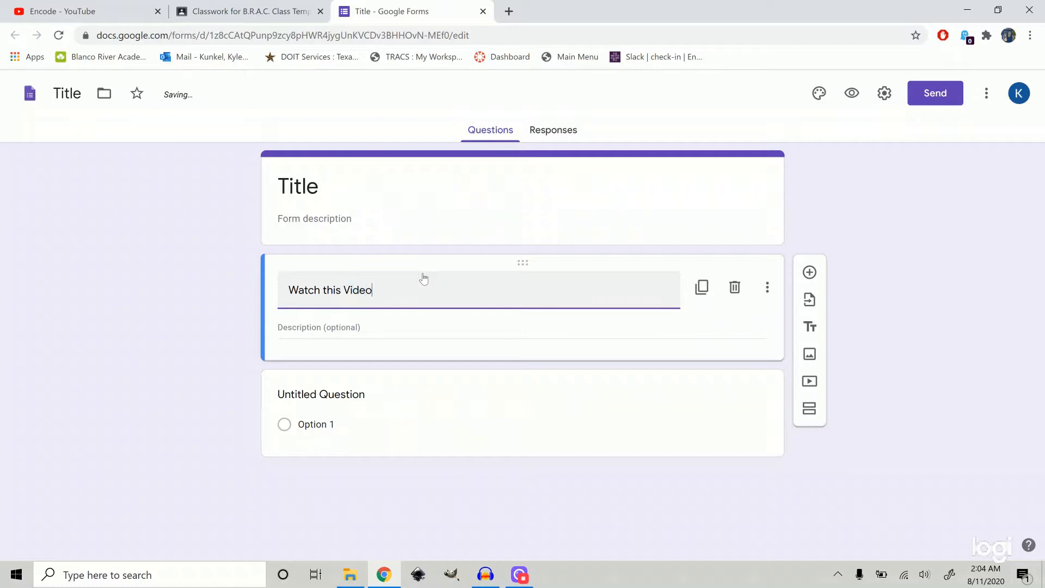
pyautogui.write(' First')
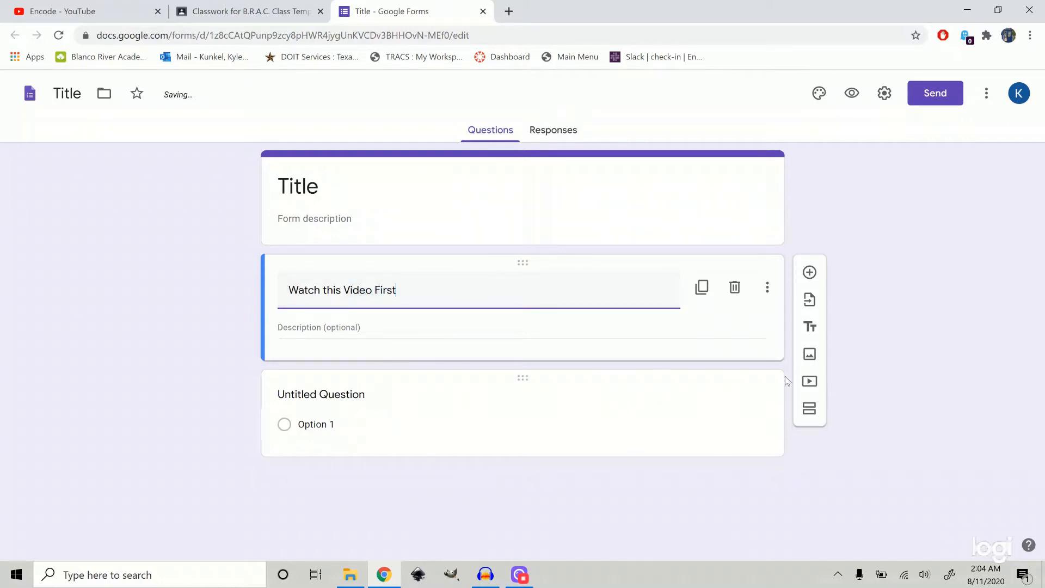
pyautogui.click(744, 384)
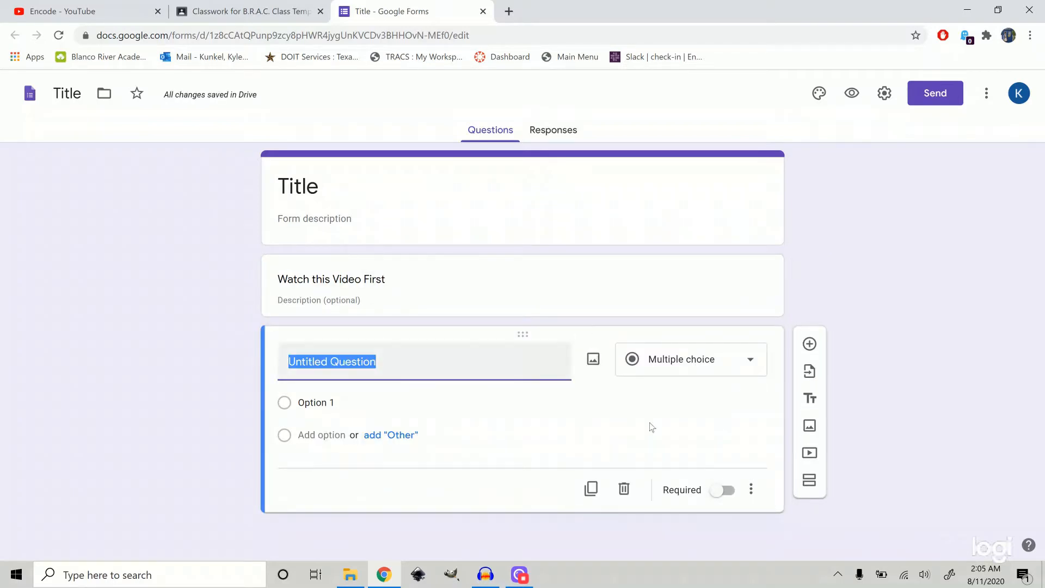
pyautogui.click(625, 491)
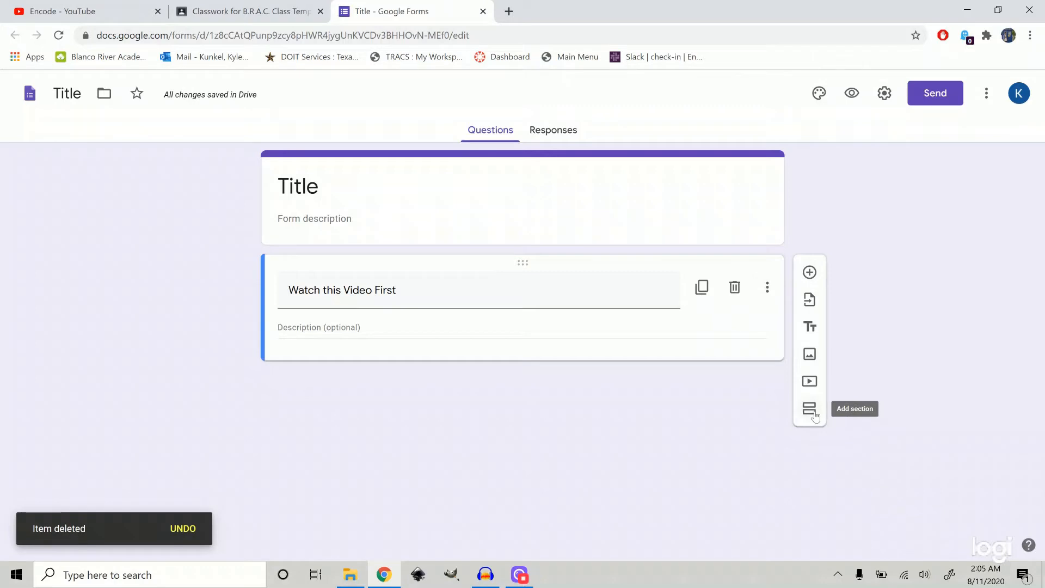
# Step: Start adding a video to the form and copy the link of Encode's "What is a Variable?" video from YouTube
pyautogui.click(810, 382)
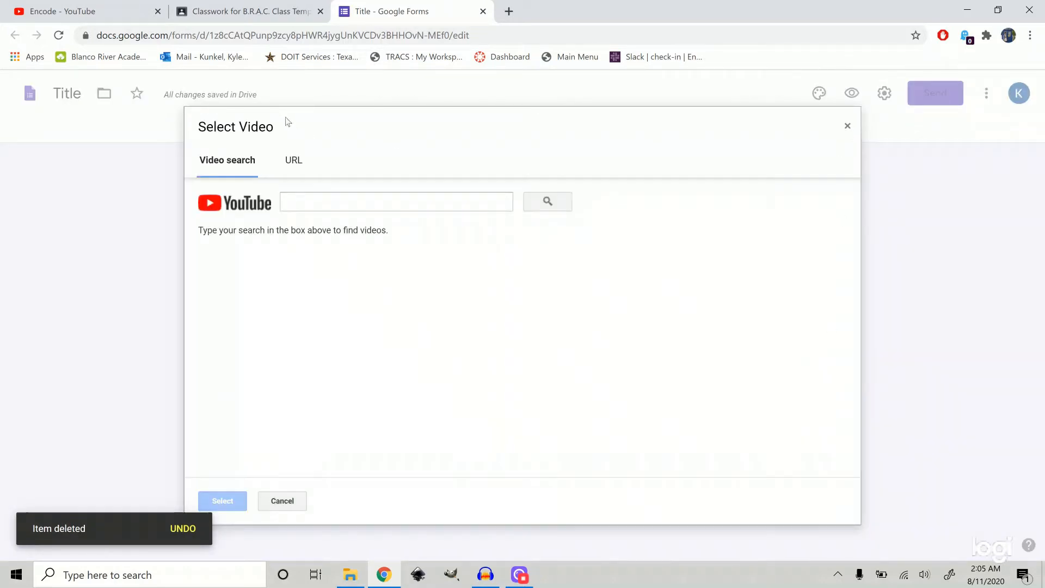
pyautogui.click(82, 4)
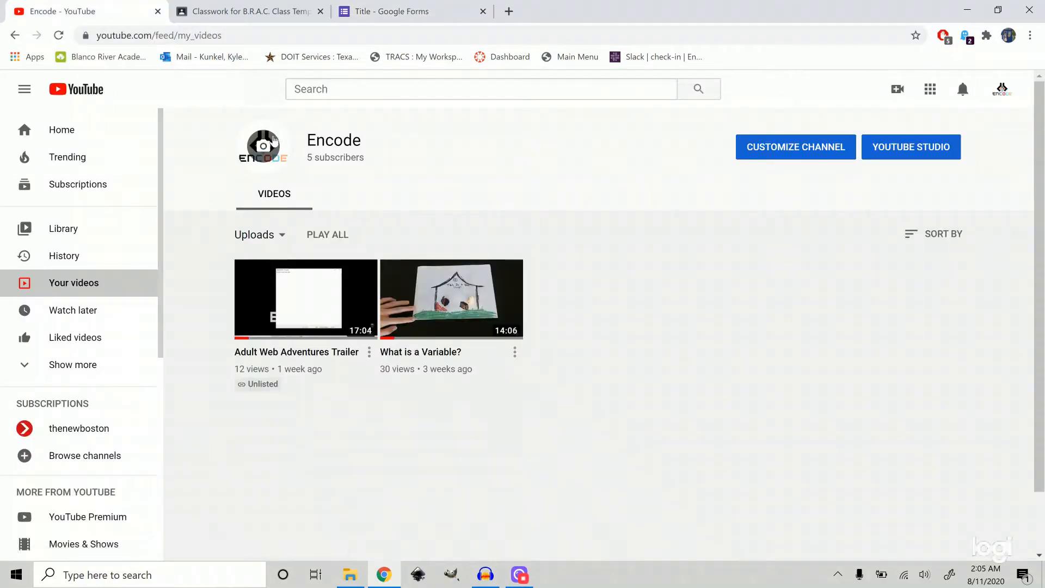
pyautogui.click(432, 319)
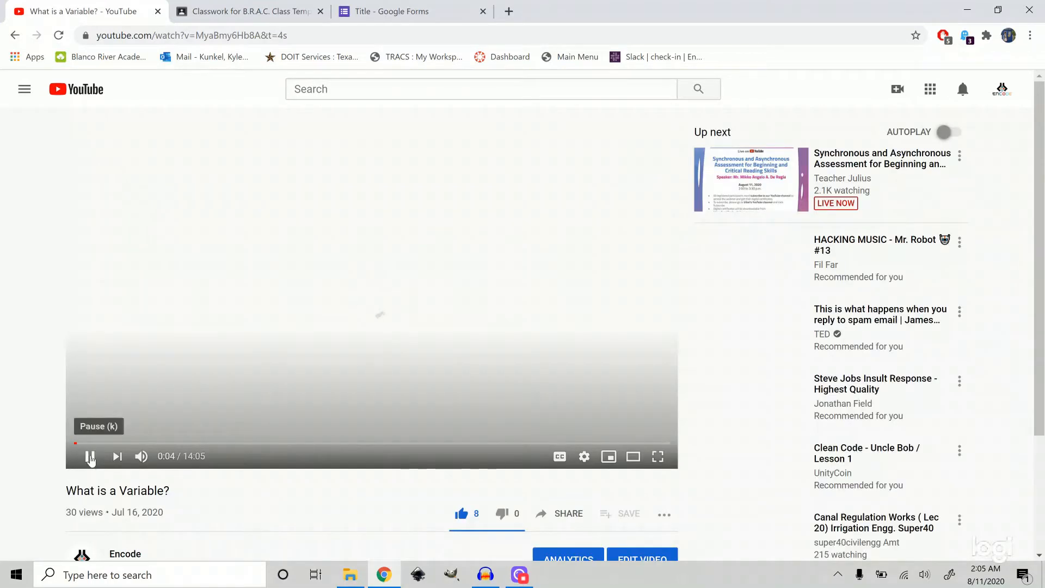
pyautogui.click(90, 458)
pyautogui.click(260, 35)
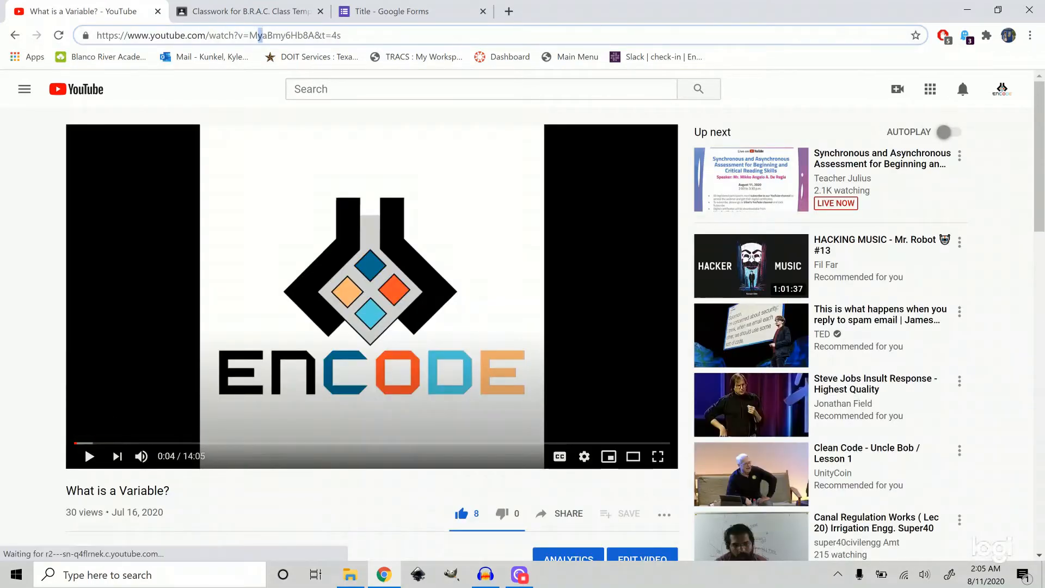
pyautogui.moveTo(244, 35)
pyautogui.mouseDown()
pyautogui.moveTo(238, 27)
pyautogui.moveTo(244, 36)
pyautogui.mouseUp()
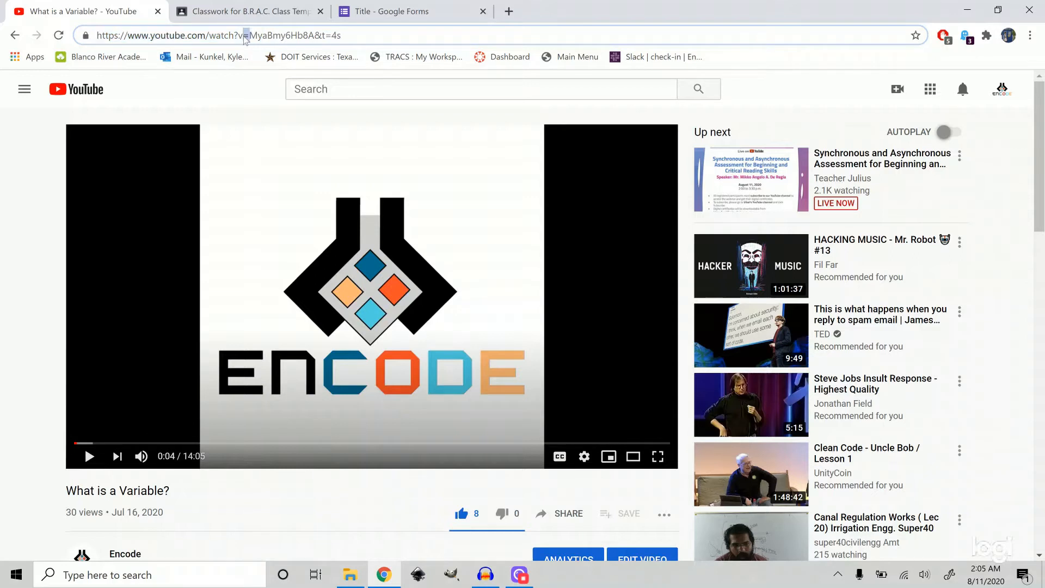
pyautogui.hotkey('ctrl', 'a')
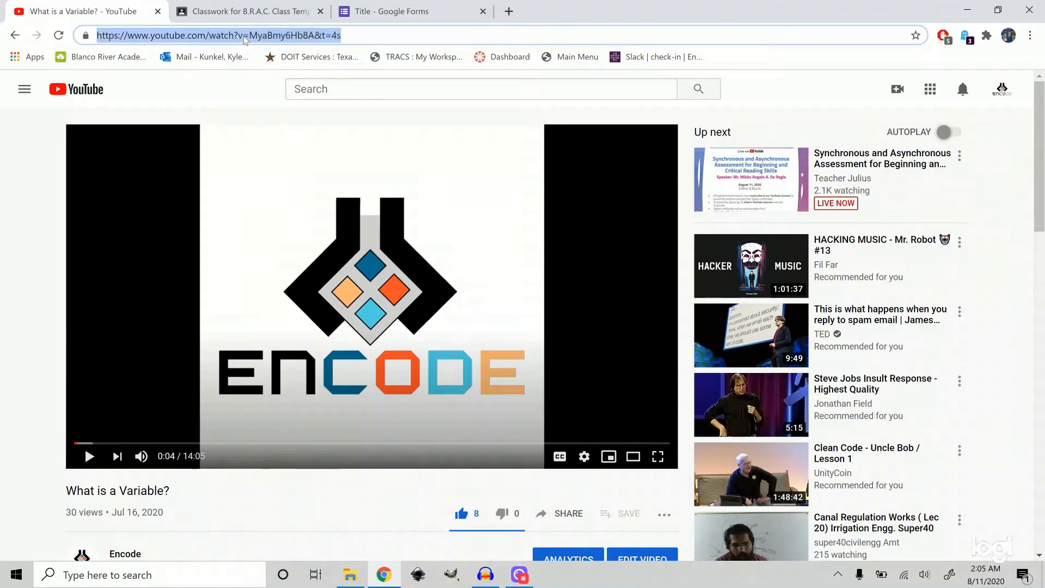
pyautogui.hotkey('ctrl', 'c')
# Step: Return to the form, search for the video by the copied link and insert "What is a Variable?"
pyautogui.click(384, 11)
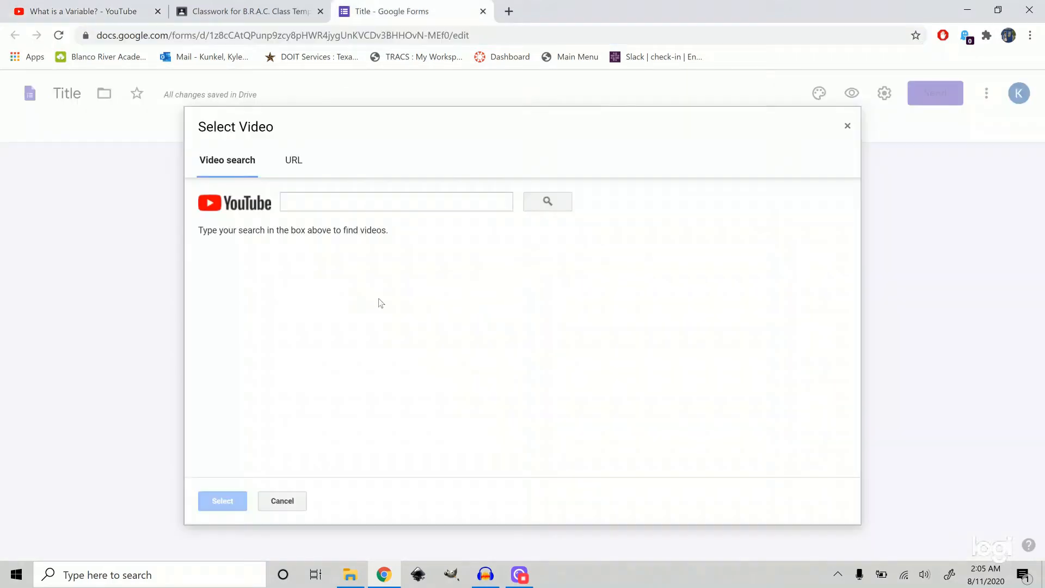
pyautogui.click(397, 202)
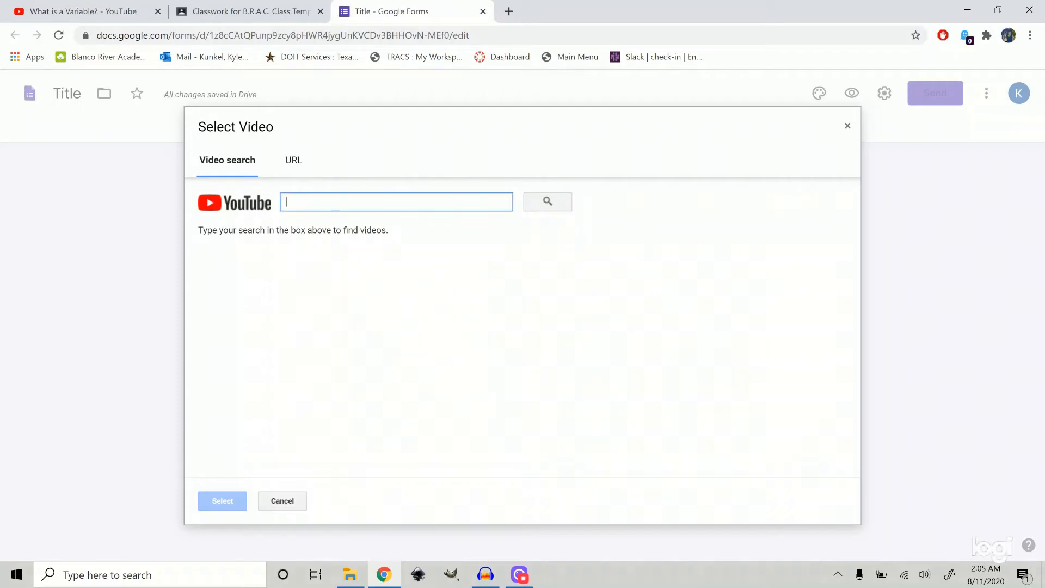
pyautogui.hotkey('ctrl', 'v')
pyautogui.click(546, 199)
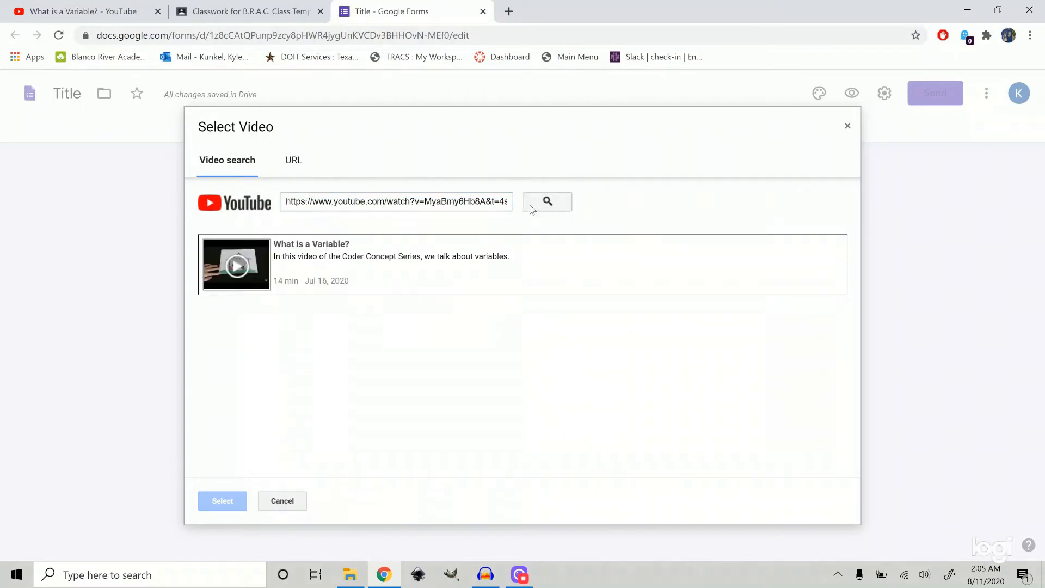
pyautogui.click(345, 250)
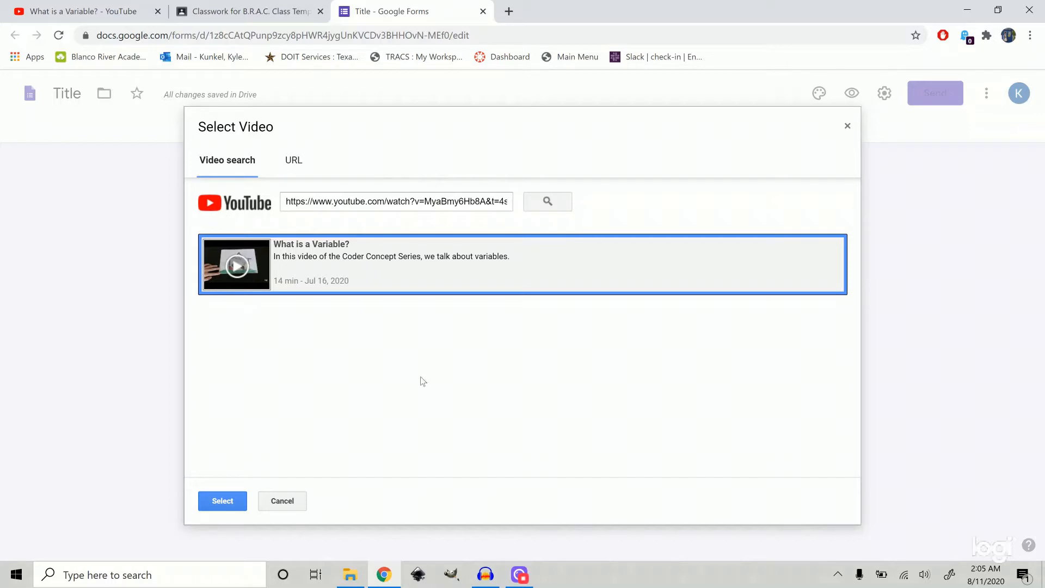
pyautogui.click(223, 499)
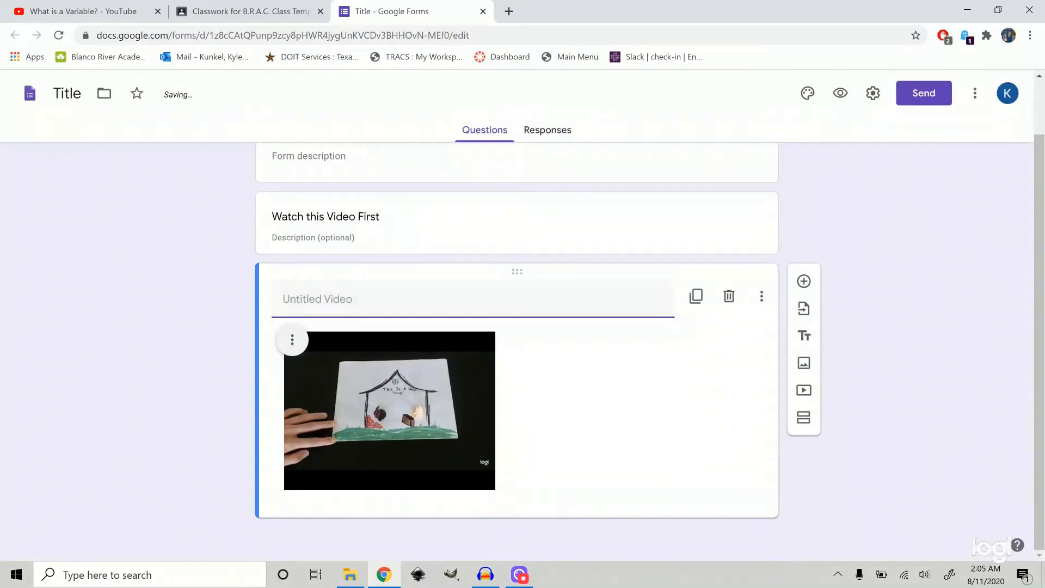
# Step: Title the inserted video block "What is a Variable?"
pyautogui.write('W')
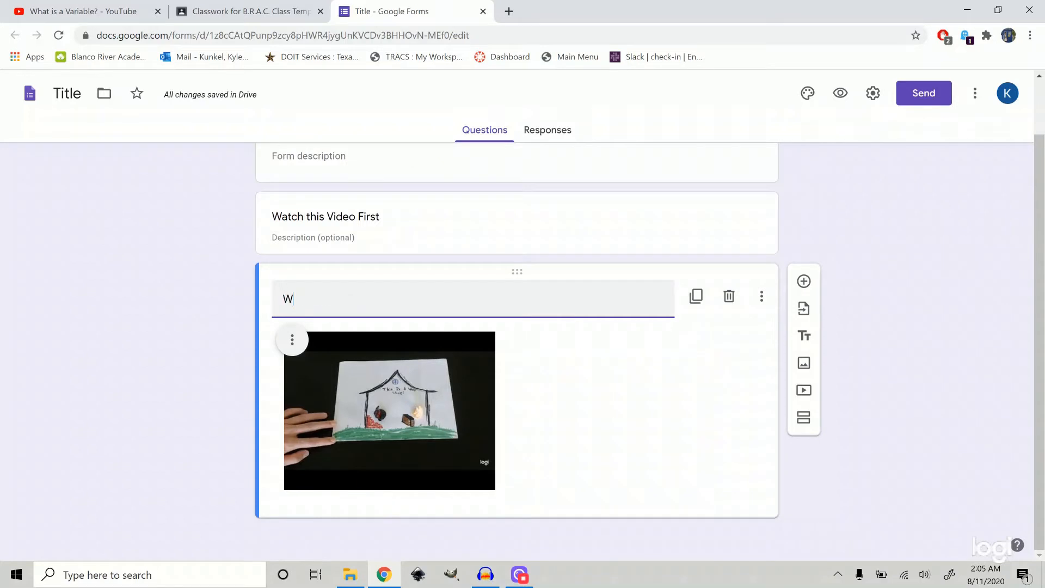
pyautogui.write('hat is a V')
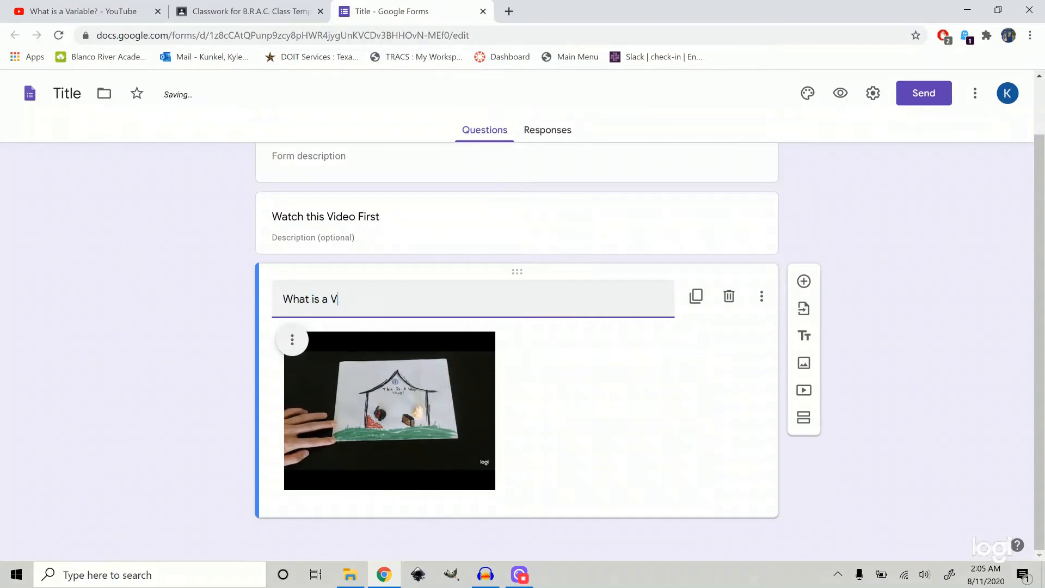
pyautogui.write('ariable?')
pyautogui.click(115, 309)
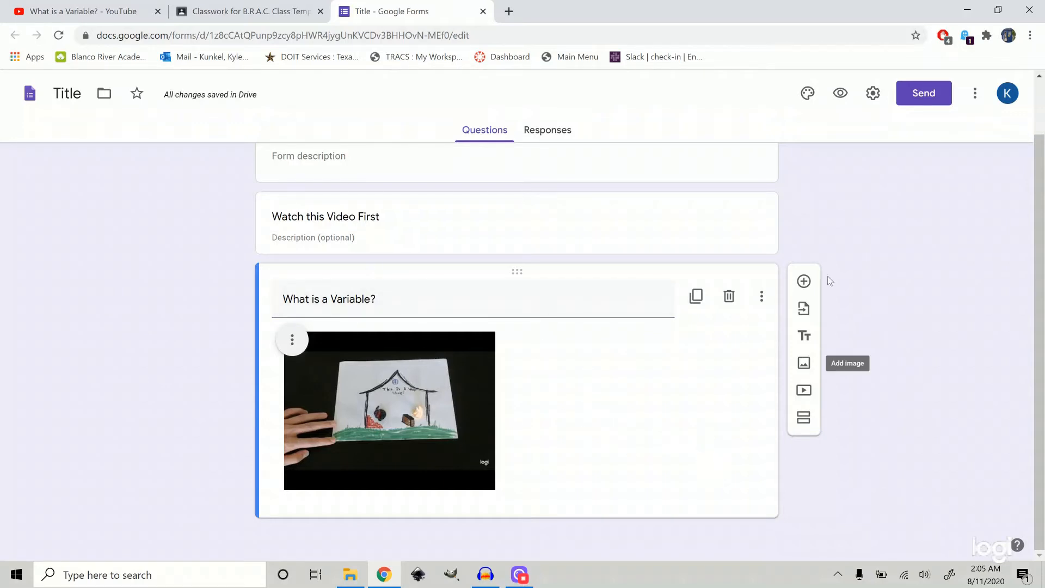
# Step: Add a new question below the video with the text "What is a varible"
pyautogui.click(804, 281)
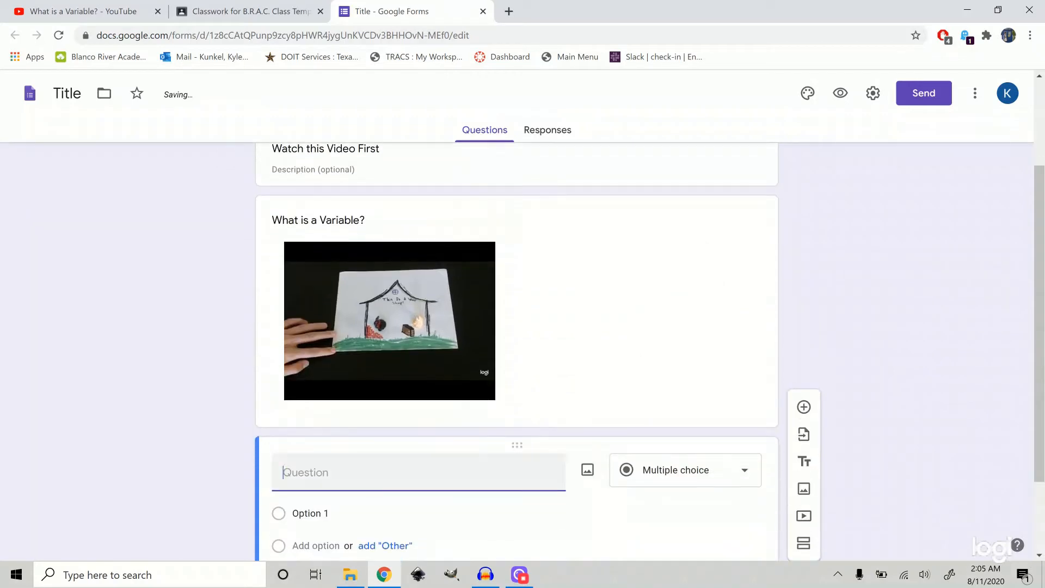
pyautogui.write('What is a')
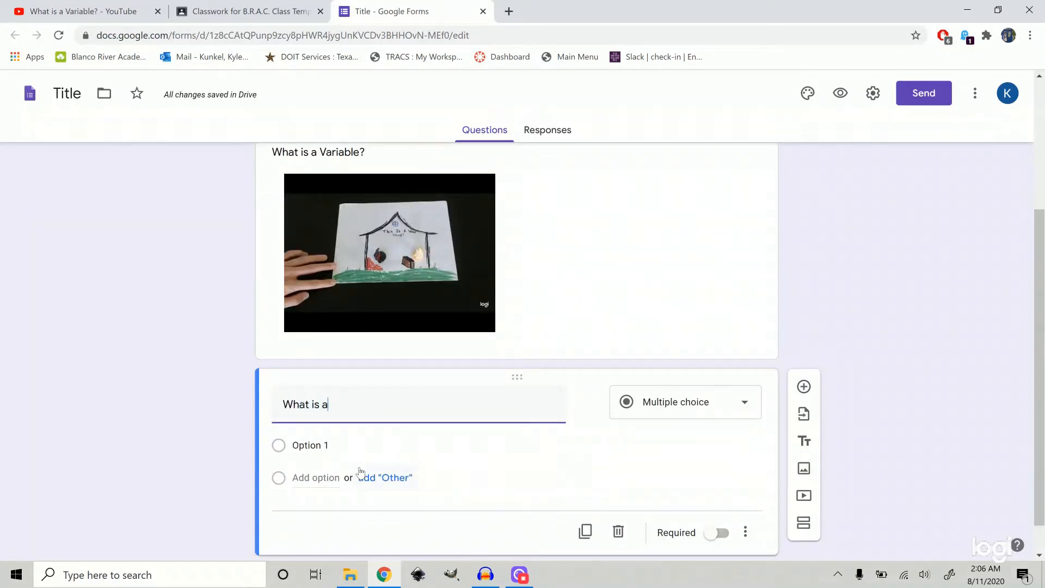
pyautogui.write(' varible')
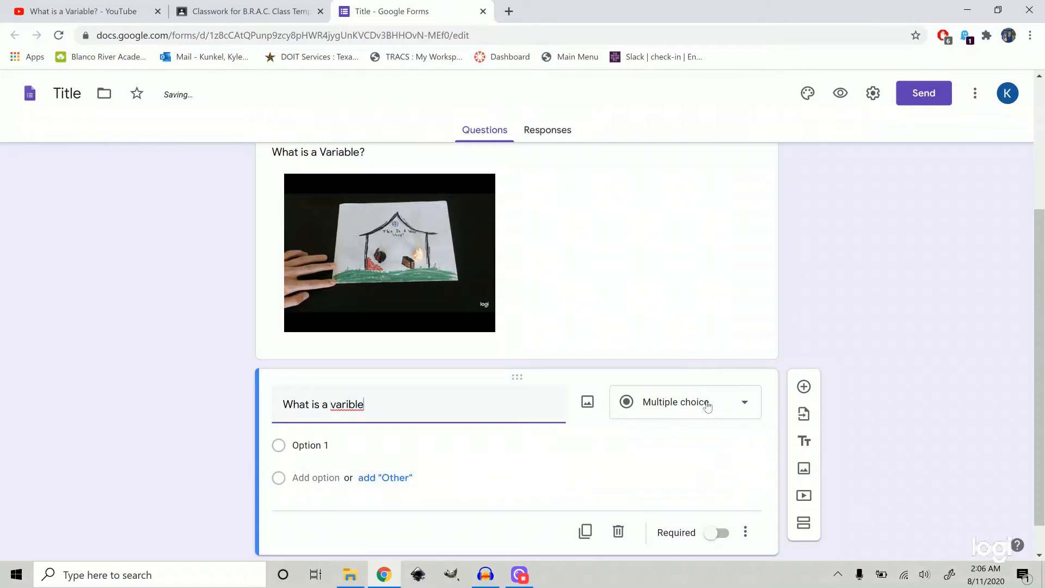
# Step: Correct the misspelled text of the new question below the video to "What is a variable?"
pyautogui.scroll(-1, 707, 406)
pyautogui.click(748, 363)
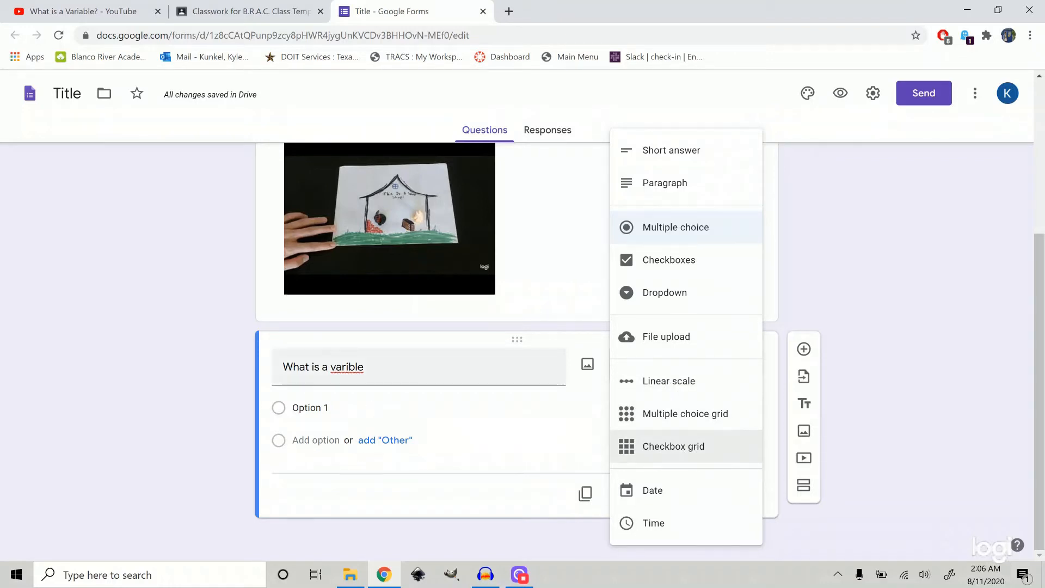
pyautogui.click(344, 368)
pyautogui.click(355, 368)
pyautogui.write('a')
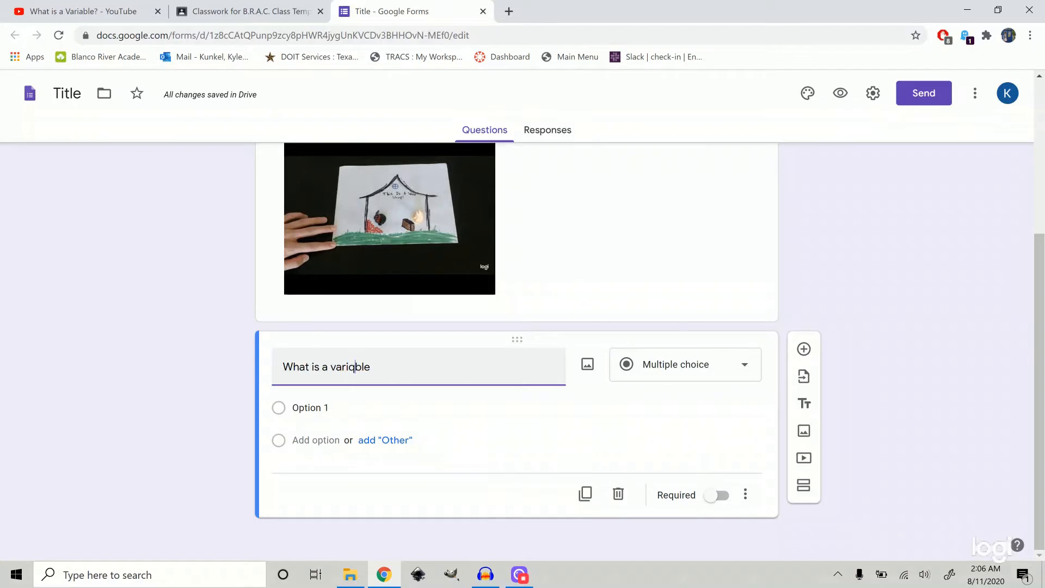
pyautogui.press('BackSpace')
pyautogui.write('a')
# Step: Give the "What is a variable?" question the answer options "a box", "a thing", "stores values" and "idk"
pyautogui.click(324, 409)
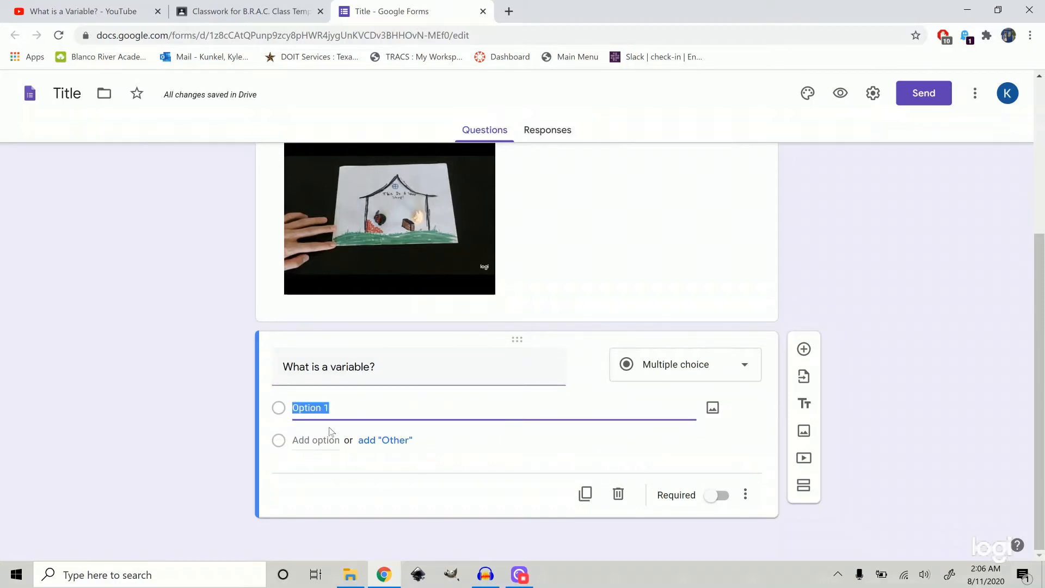
pyautogui.write('a box')
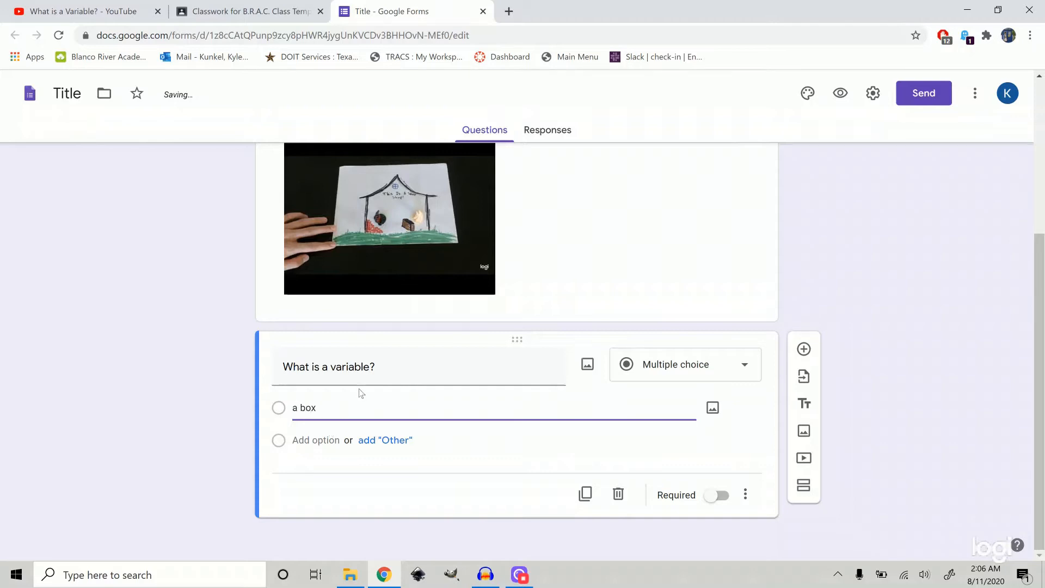
pyautogui.click(317, 440)
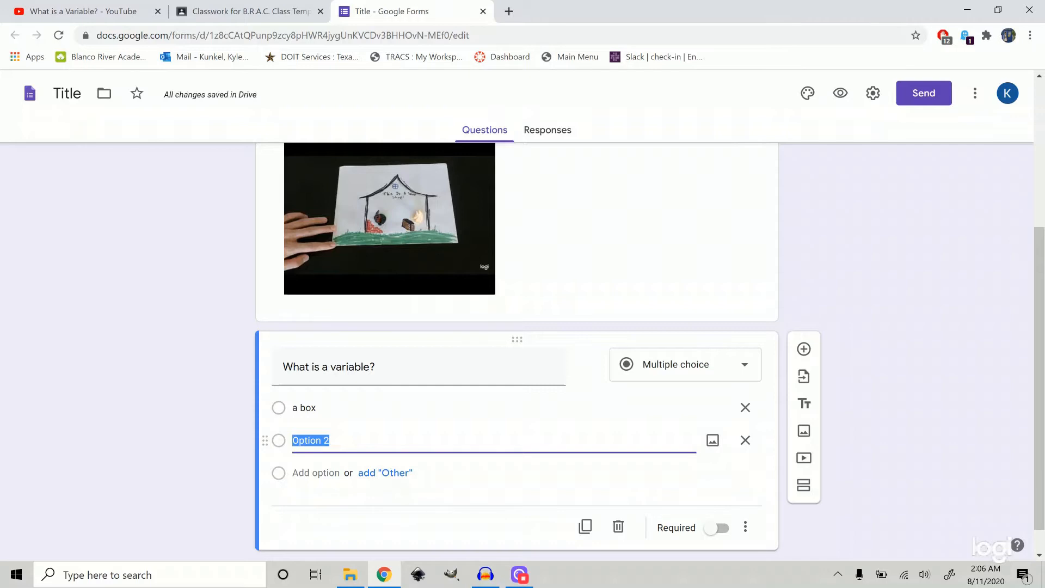
pyautogui.write('a thing')
pyautogui.press('Return')
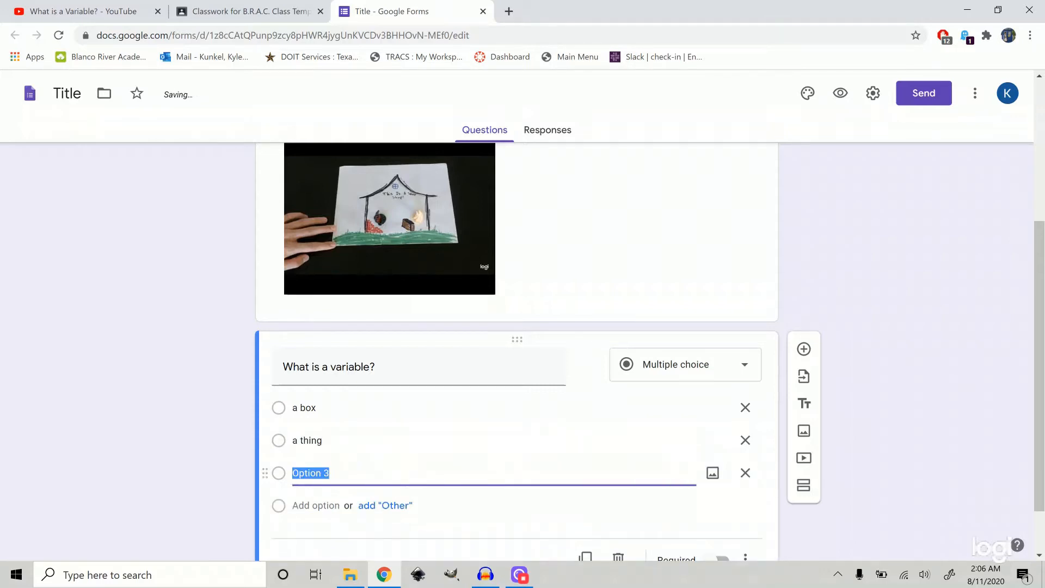
pyautogui.write('stores values')
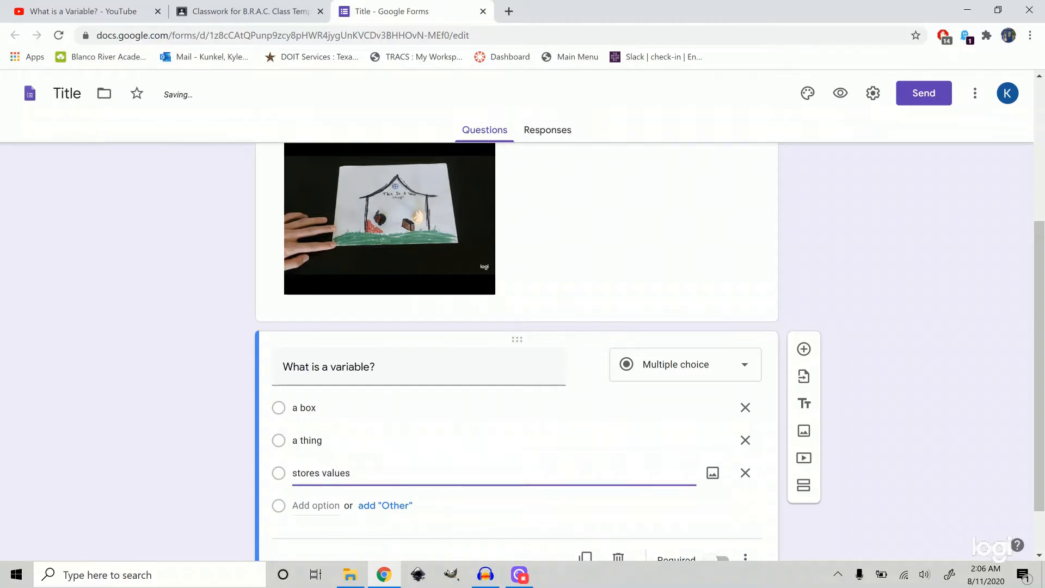
pyautogui.press('Return')
pyautogui.write('idk')
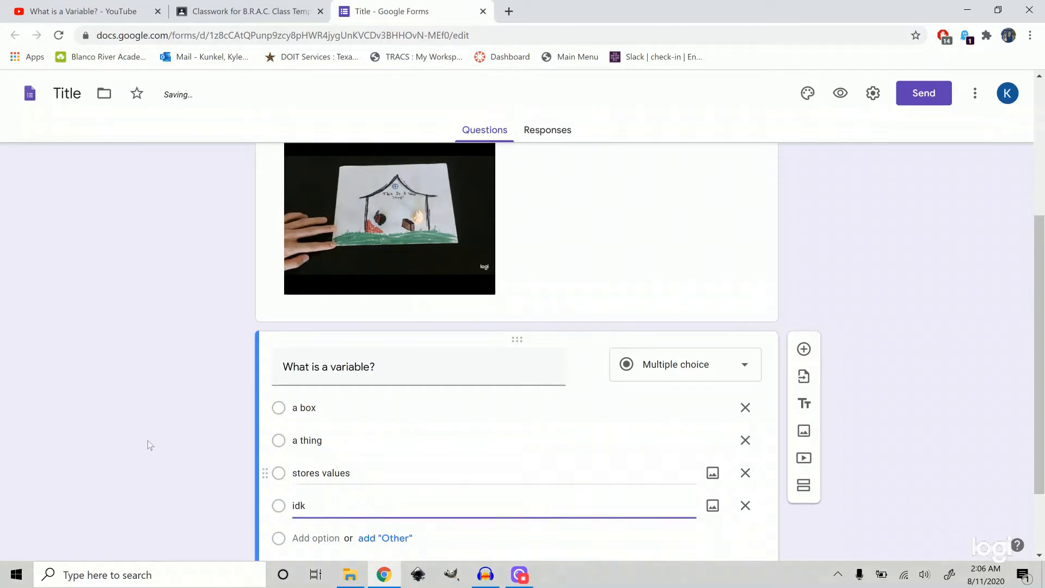
pyautogui.click(122, 420)
# Step: Duplicate the variable question and change the copy's text to "What is a Amazon?"
pyautogui.scroll(-1, 133, 420)
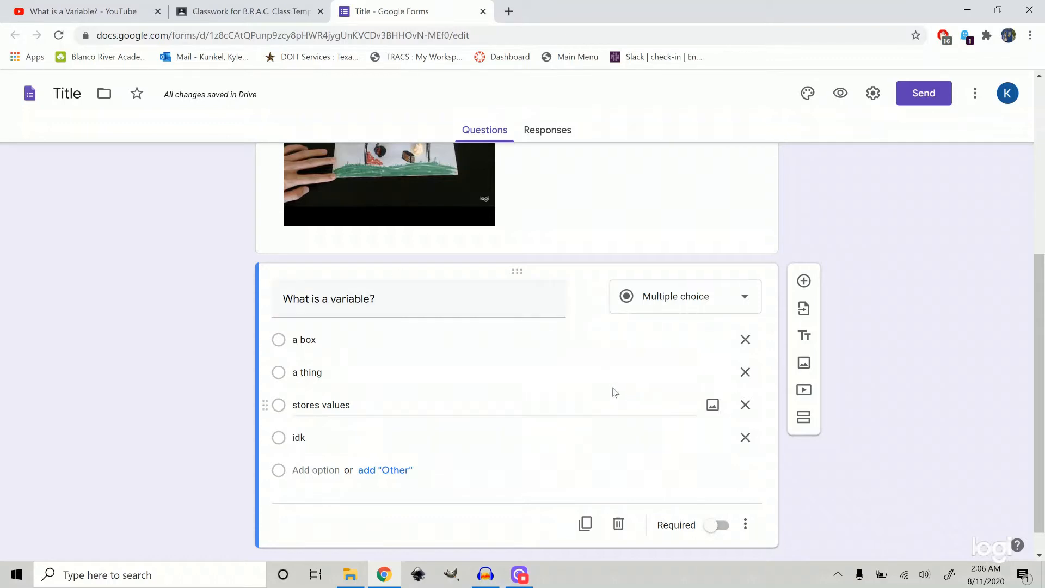
pyautogui.scroll(-1, 612, 392)
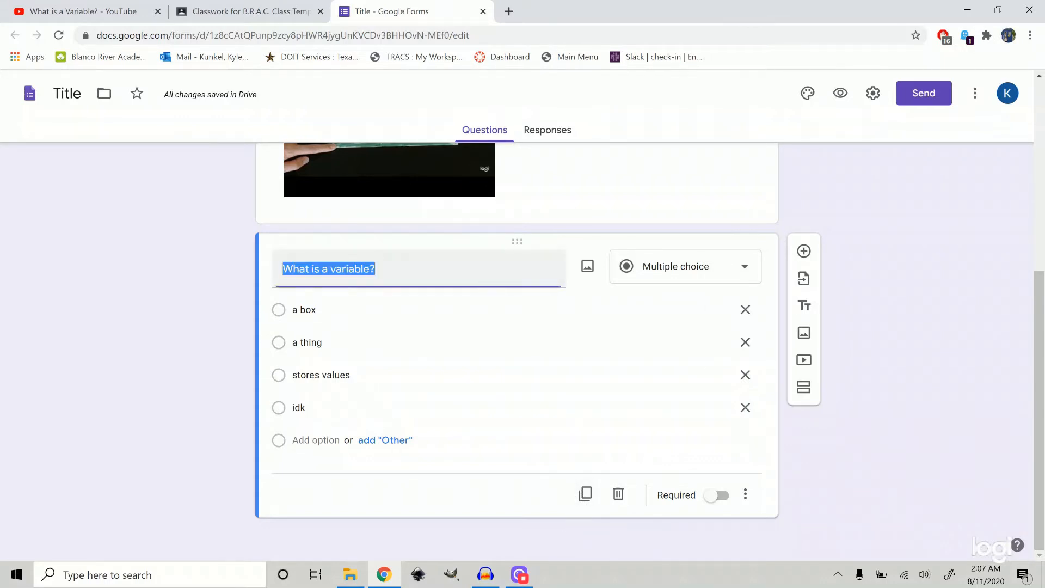
pyautogui.click(585, 494)
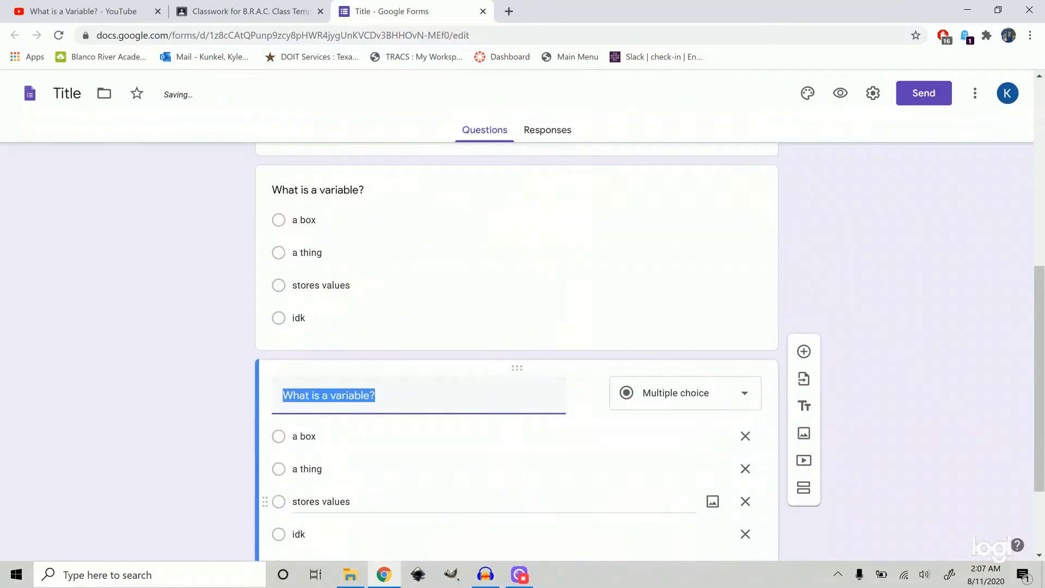
pyautogui.press('Right')
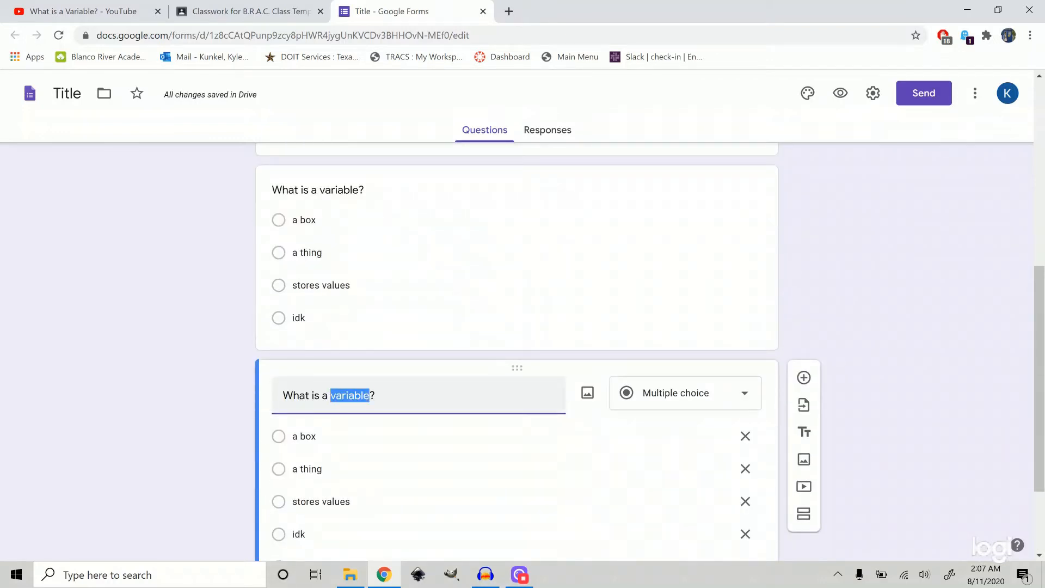
pyautogui.doubleClick(350, 395)
pyautogui.write('Amazon')
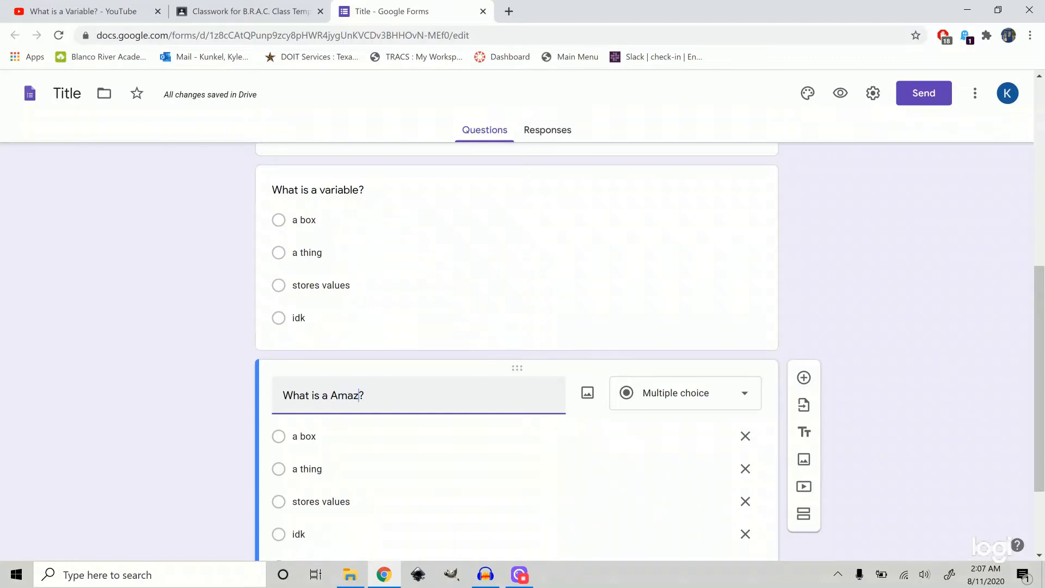
pyautogui.click(303, 361)
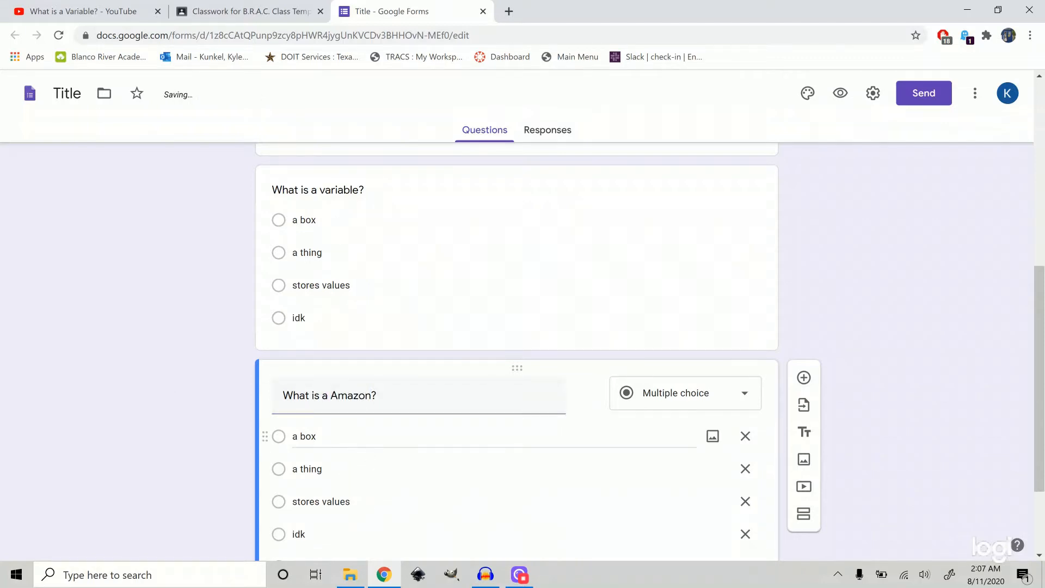
# Step: Make both multiple-choice questions, "What is a variable?" and "What is a Amazon?", required
pyautogui.scroll(1, 524, 344)
pyautogui.click(524, 344)
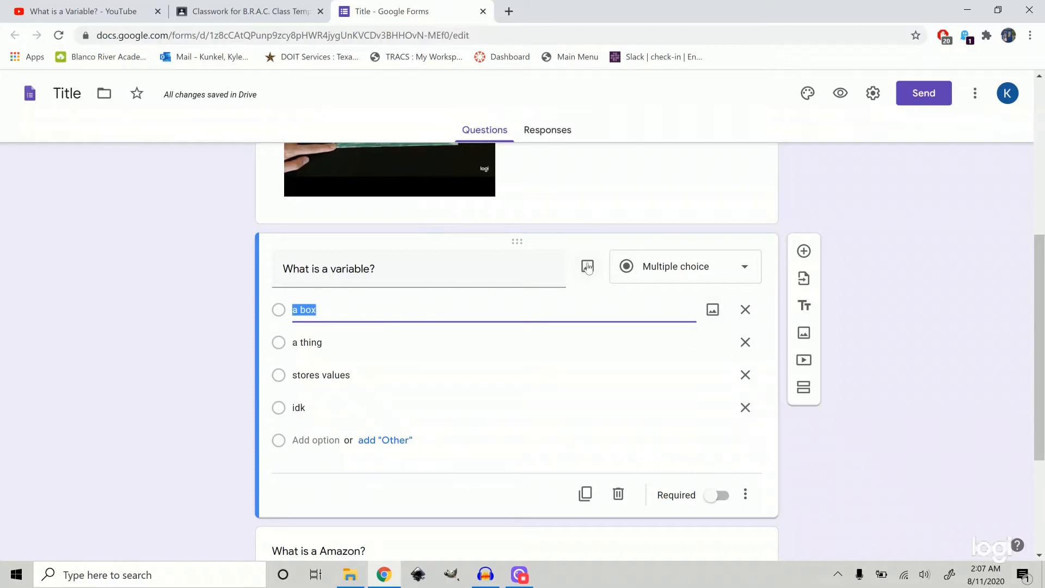
pyautogui.scroll(-1, 707, 436)
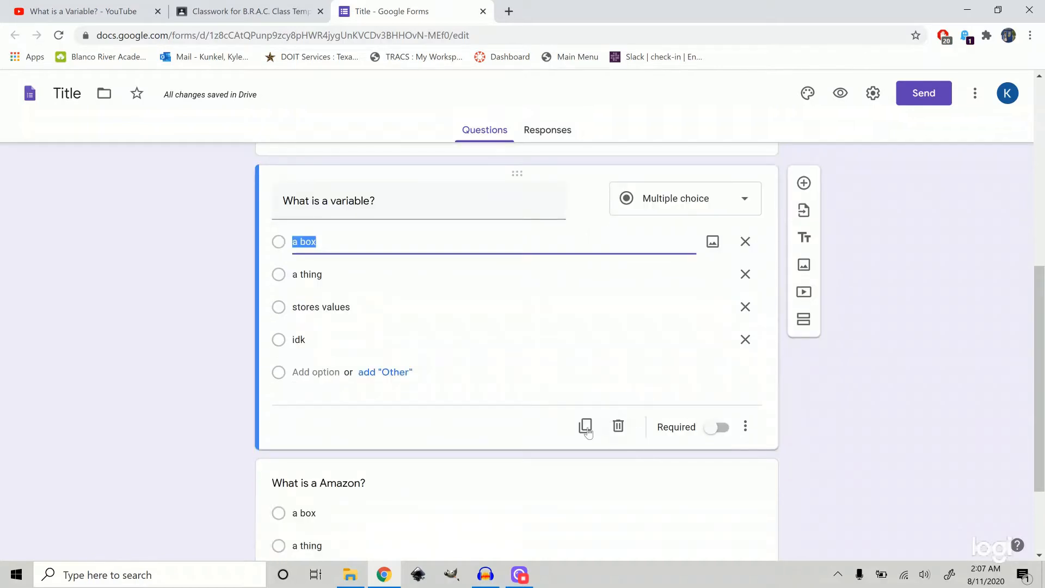
pyautogui.click(712, 429)
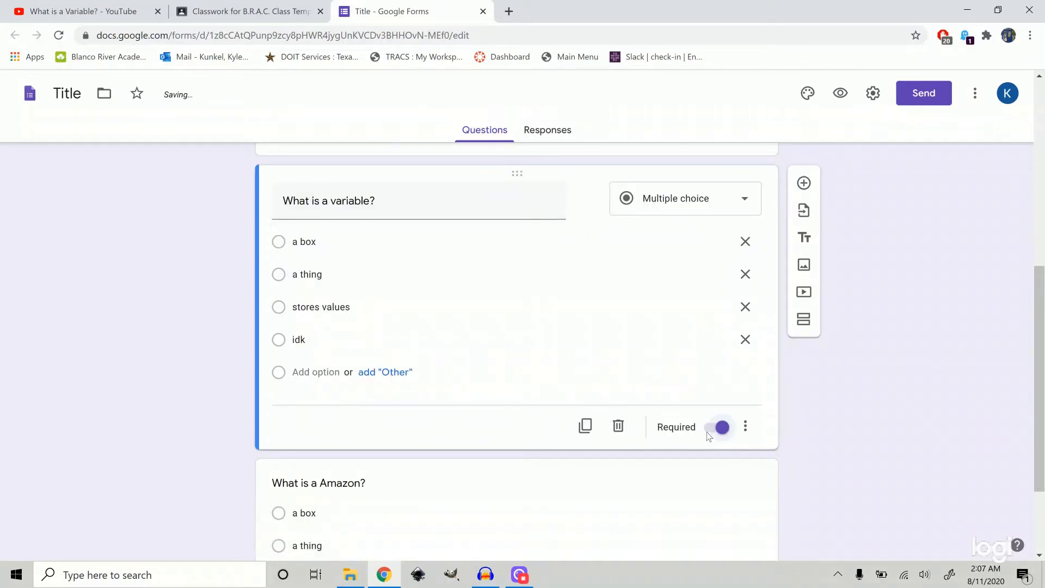
pyautogui.scroll(-2, 684, 433)
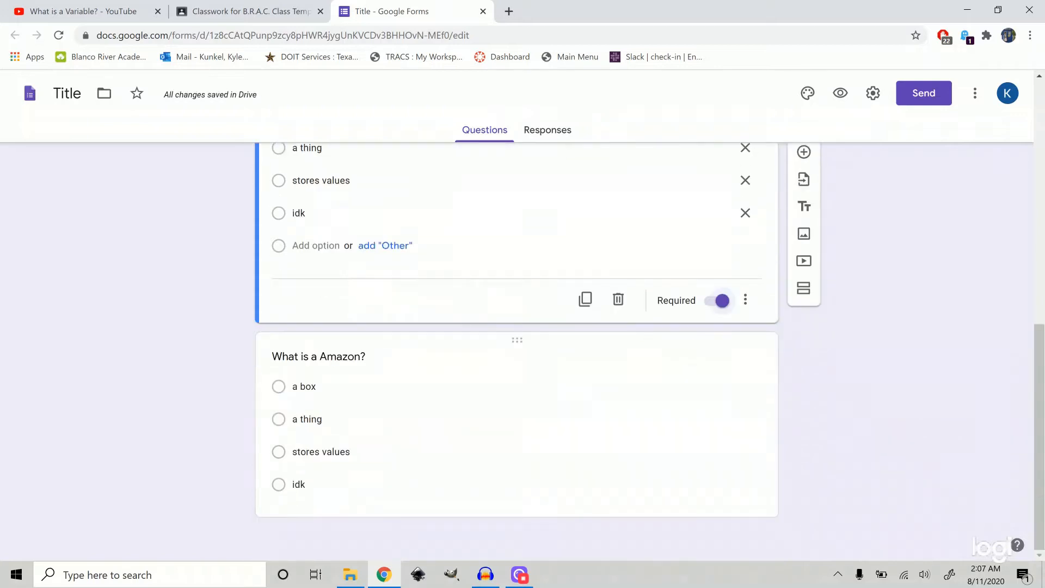
pyautogui.click(687, 421)
pyautogui.scroll(-2, 708, 444)
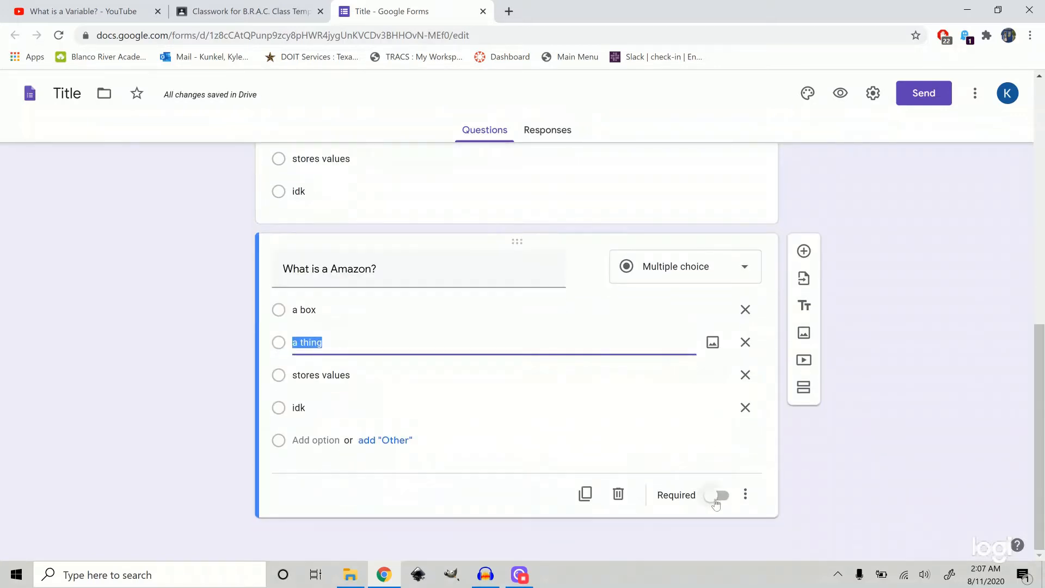
pyautogui.click(721, 495)
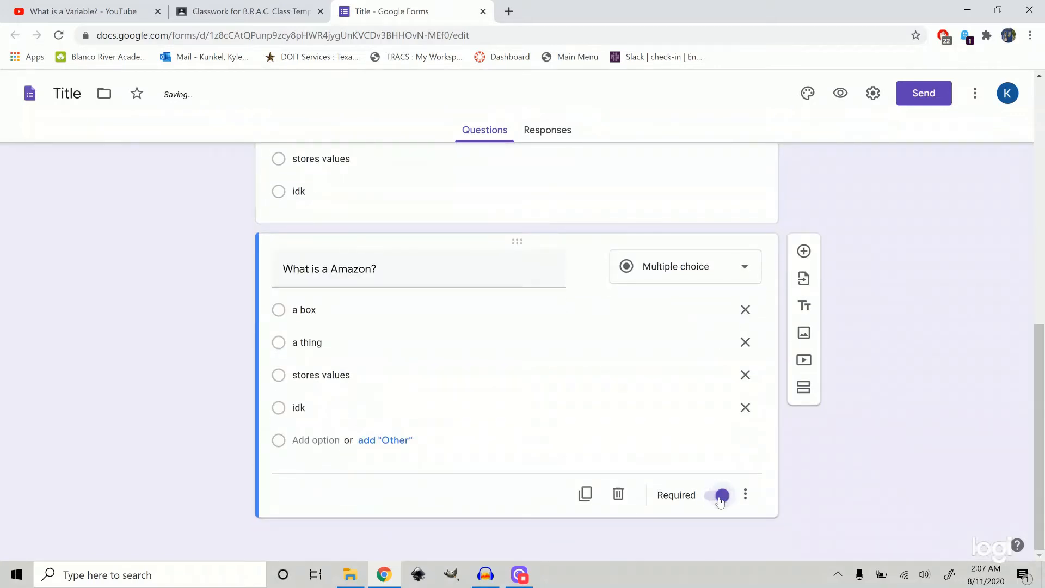
# Step: Add a new section between the two questions and title it "Bamazon?"
pyautogui.scroll(4, 726, 522)
pyautogui.click(675, 368)
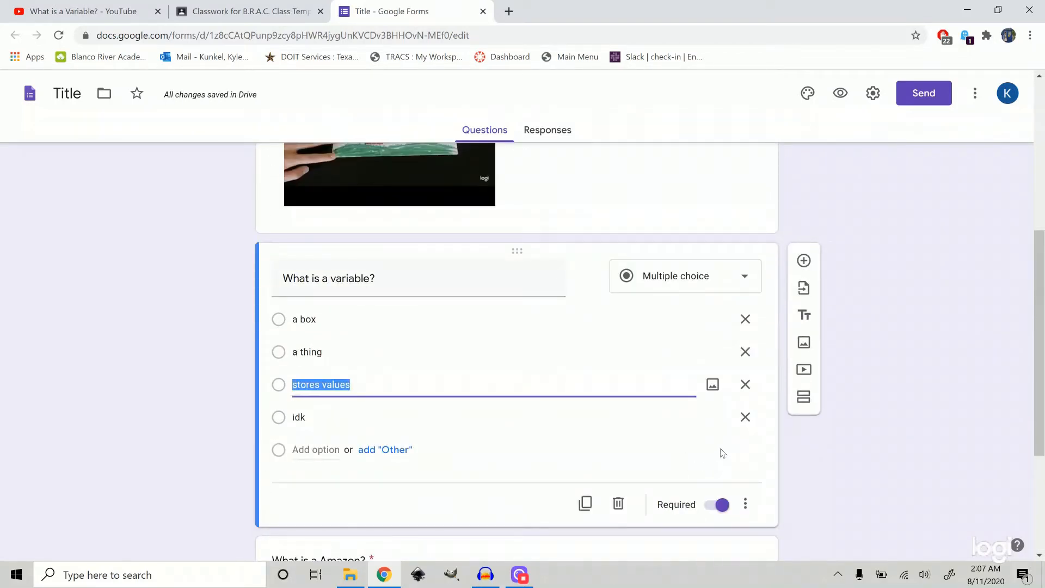
pyautogui.scroll(-1, 722, 453)
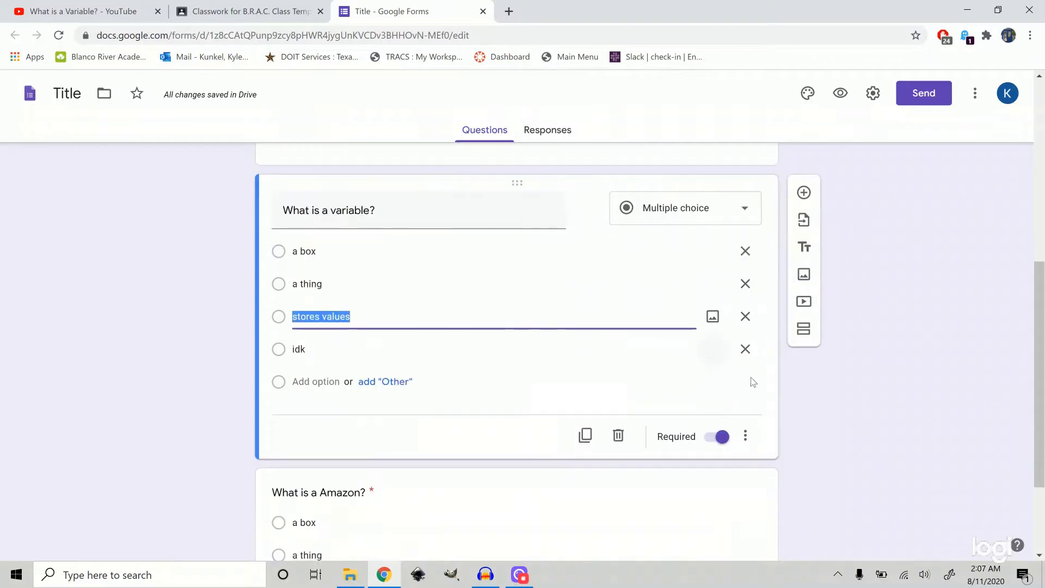
pyautogui.click(804, 333)
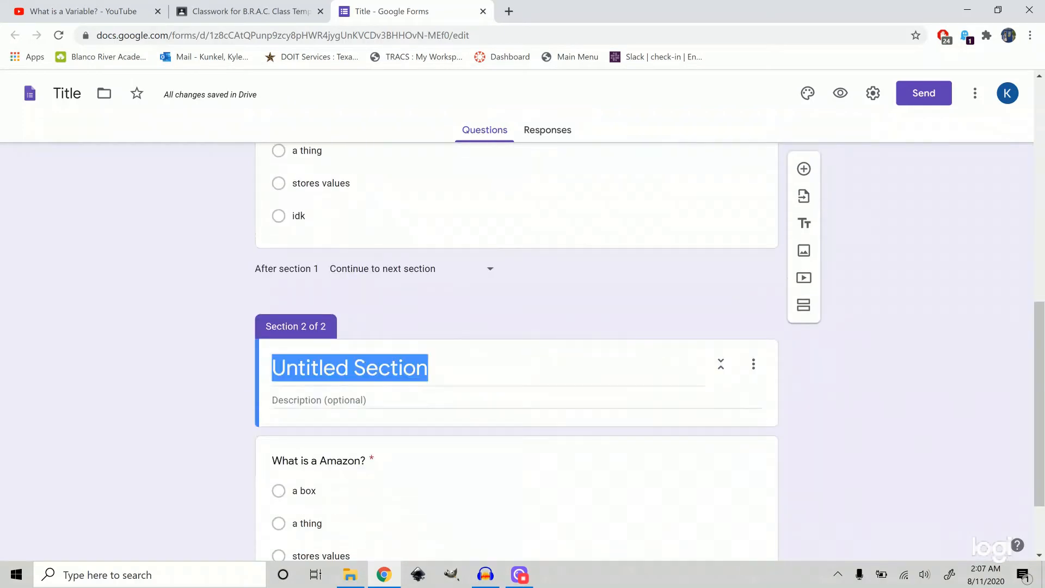
pyautogui.write('Am')
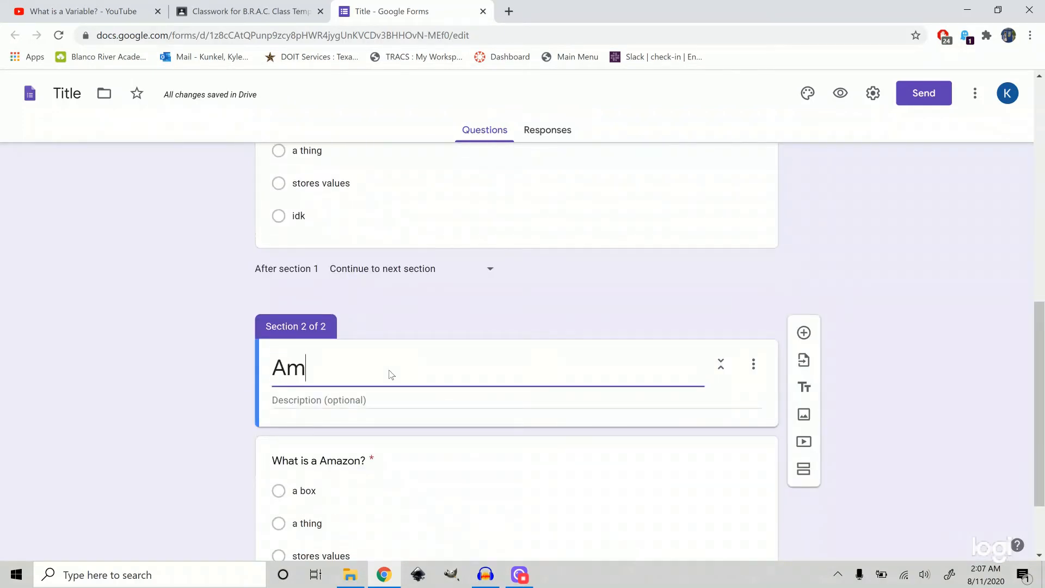
pyautogui.write('azon?')
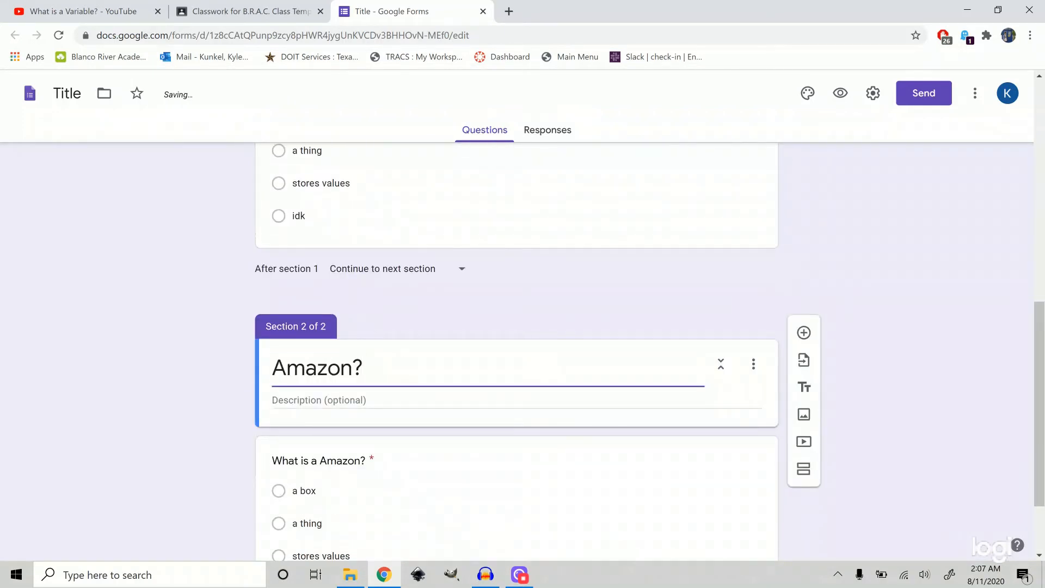
pyautogui.moveTo(287, 368); pyautogui.dragTo(272, 369)
pyautogui.write('Ba')
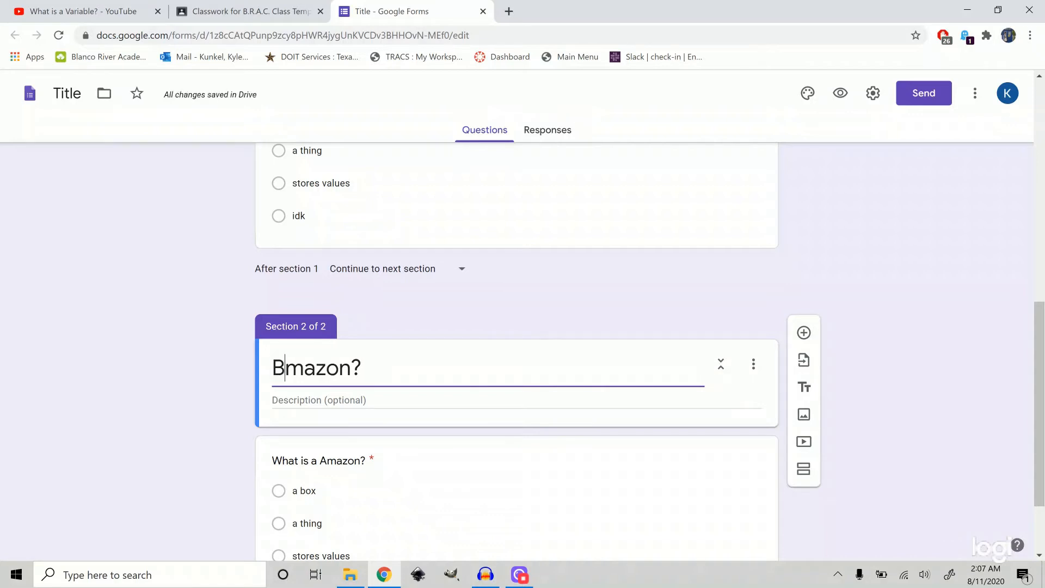
# Step: Change the text of the question in the second section to "What is a Bamazon?"
pyautogui.scroll(-2, 232, 417)
pyautogui.click(329, 357)
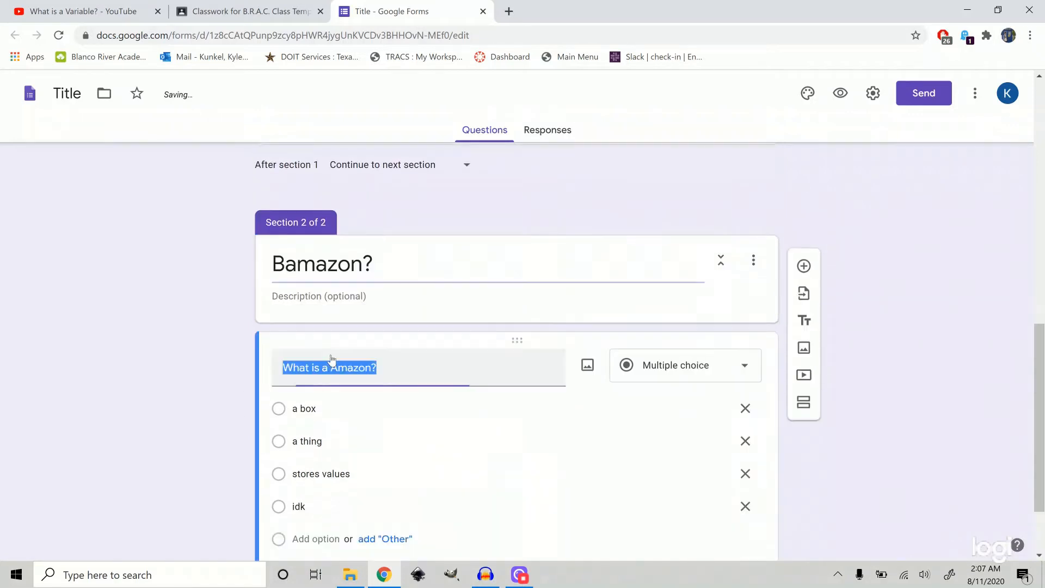
pyautogui.click(337, 367)
pyautogui.moveTo(338, 368); pyautogui.dragTo(330, 368)
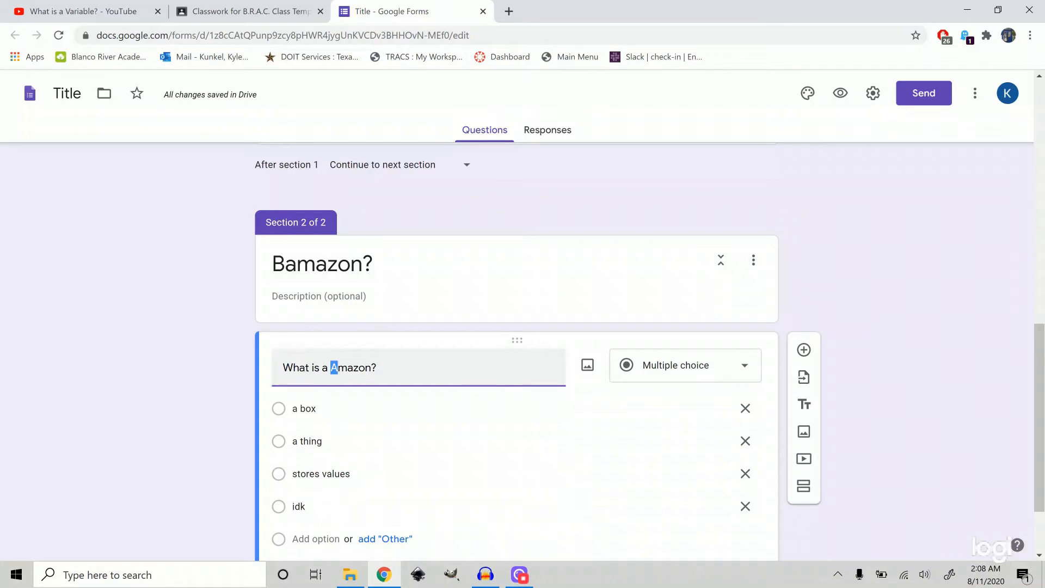
pyautogui.write('Ba')
pyautogui.click(242, 408)
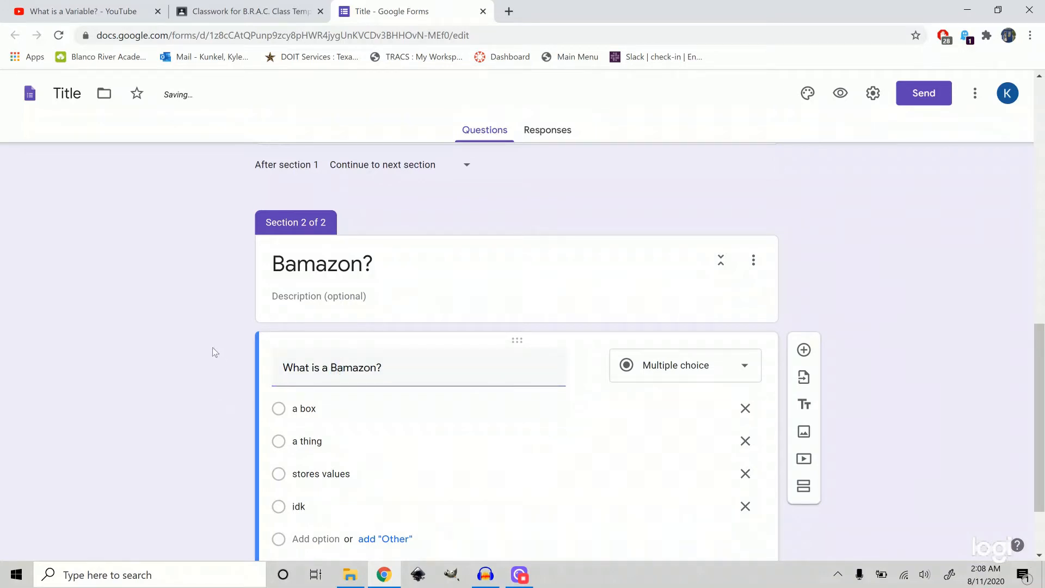
# Step: Review both sections of the form from beginning to end and open the form's responses
pyautogui.scroll(10, 213, 349)
pyautogui.scroll(-9, 227, 348)
pyautogui.scroll(-2, 364, 303)
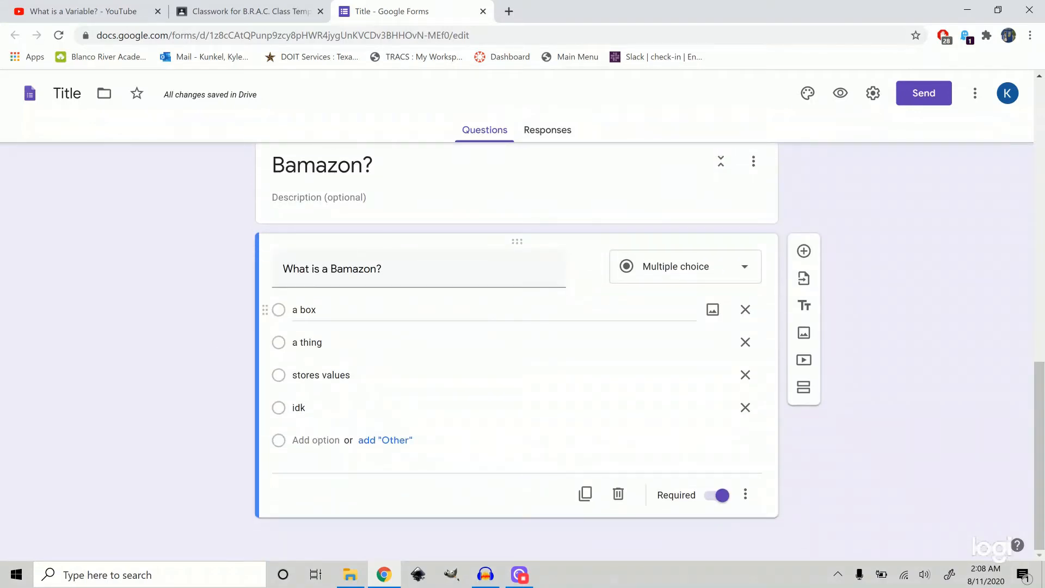
pyautogui.scroll(15, 492, 312)
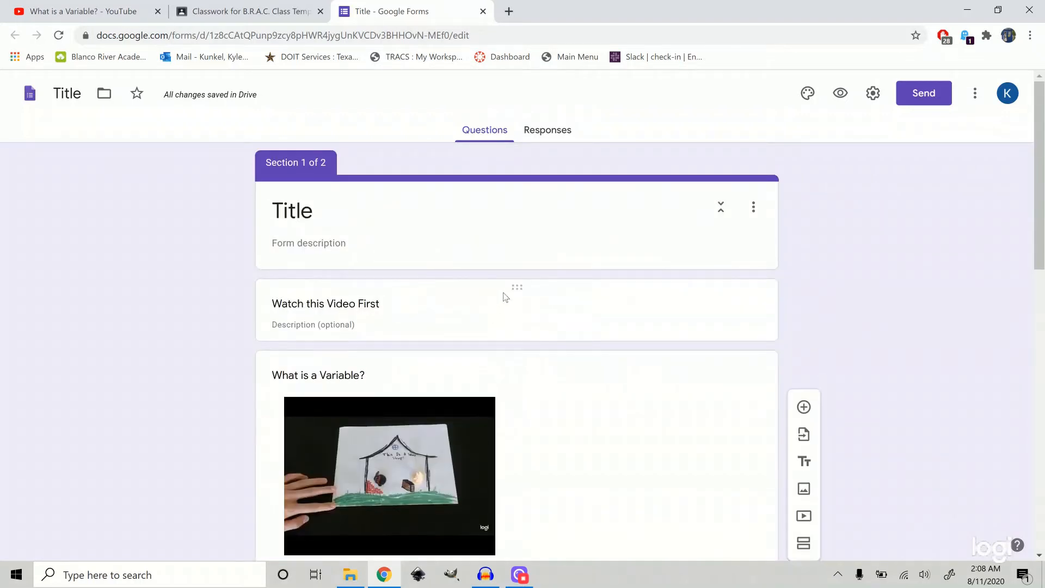
pyautogui.click(551, 130)
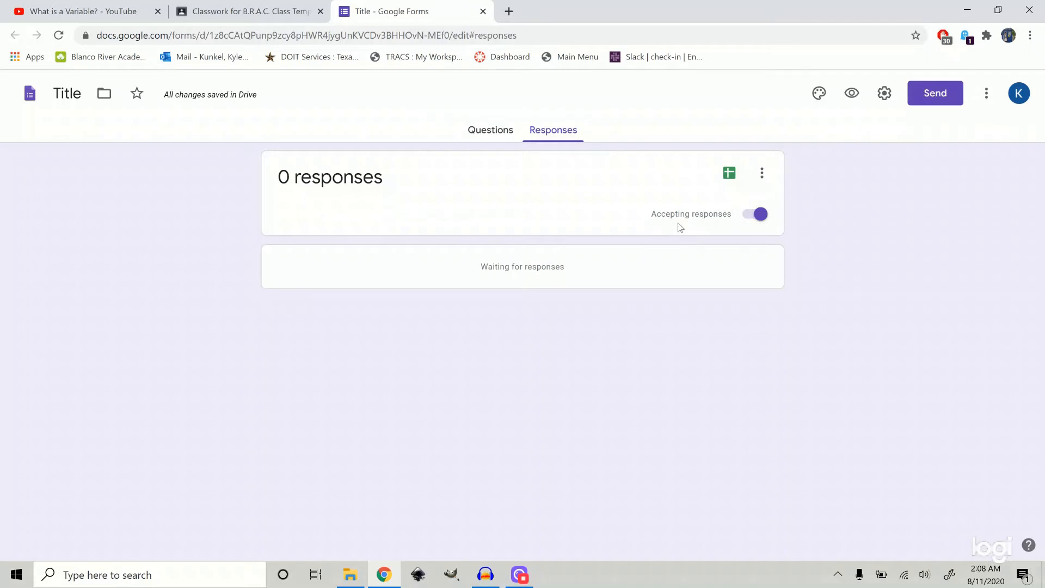
# Step: Switch accepting responses off and on again, and look at the additional response options
pyautogui.click(761, 216)
pyautogui.click(741, 215)
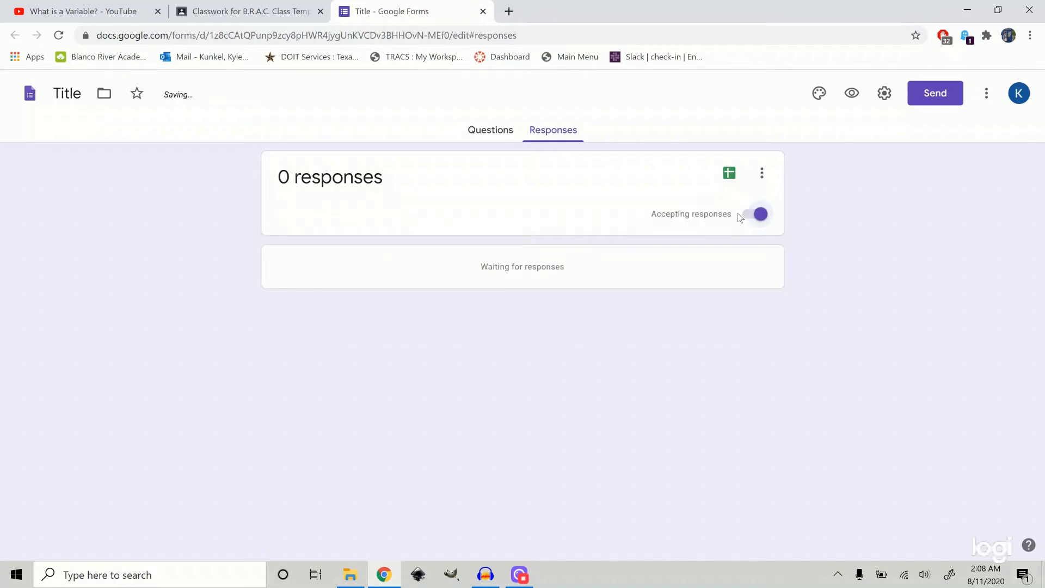
pyautogui.click(762, 174)
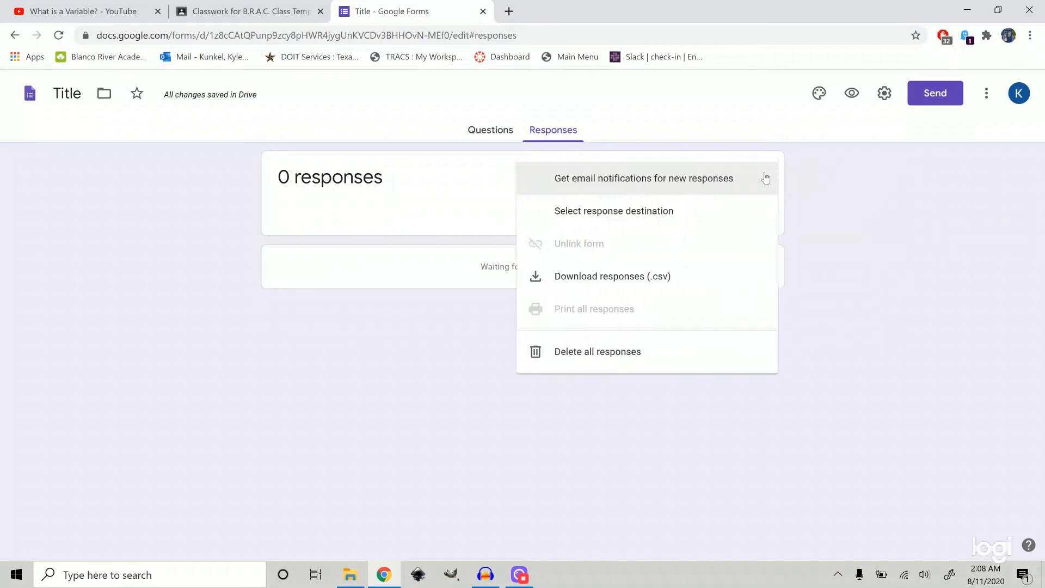
pyautogui.click(899, 261)
pyautogui.click(762, 173)
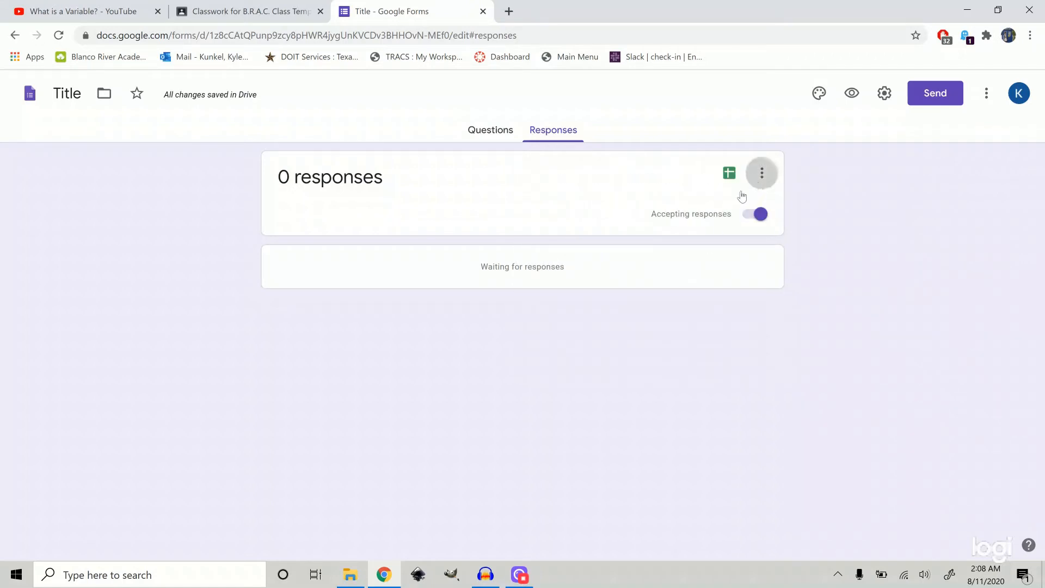
# Step: In the form's settings, turn on collecting email addresses and limit each respondent to 1 response
pyautogui.click(870, 185)
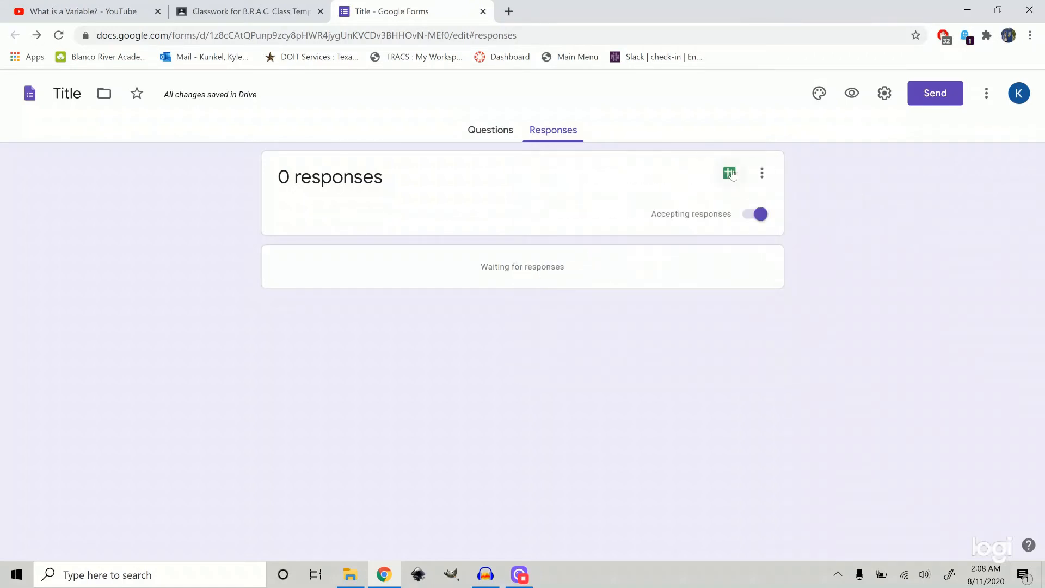
pyautogui.click(486, 133)
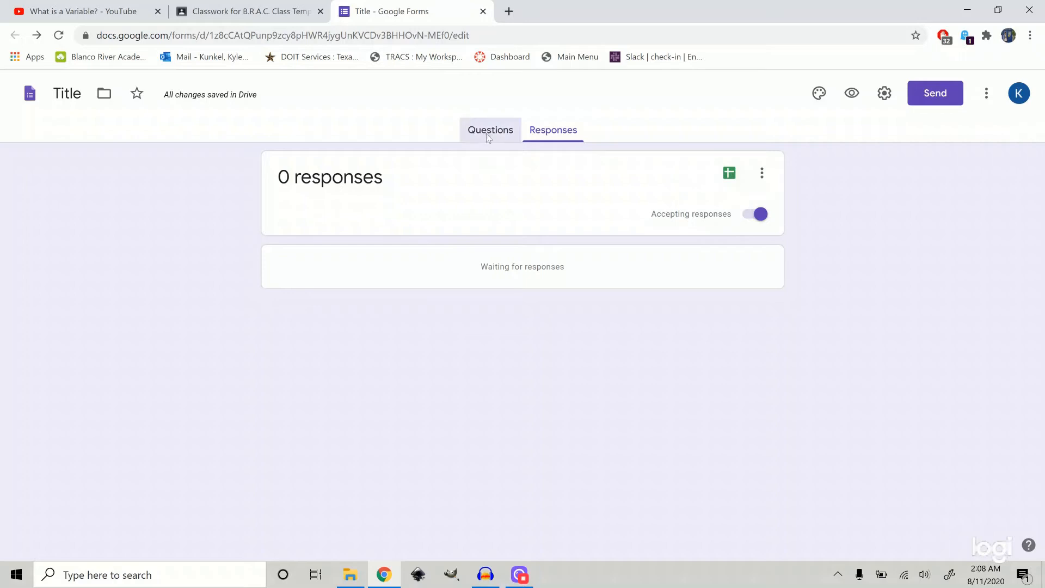
pyautogui.click(873, 92)
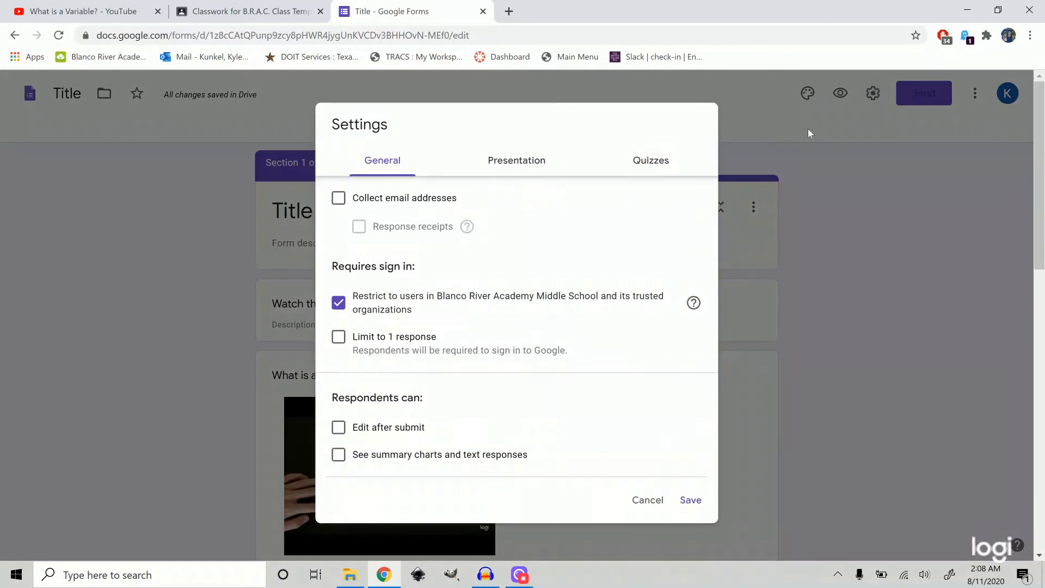
pyautogui.click(339, 199)
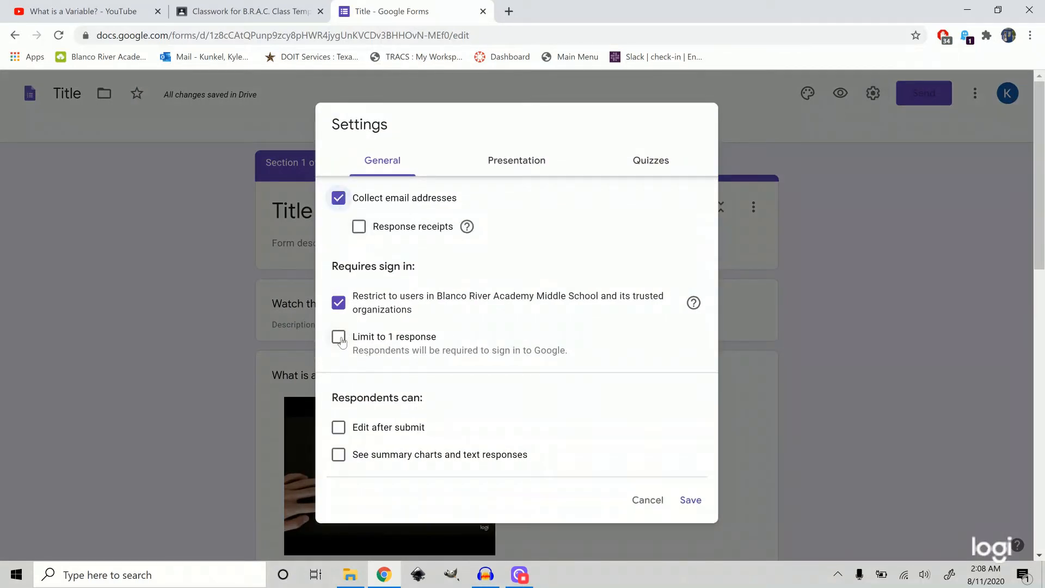
pyautogui.click(341, 338)
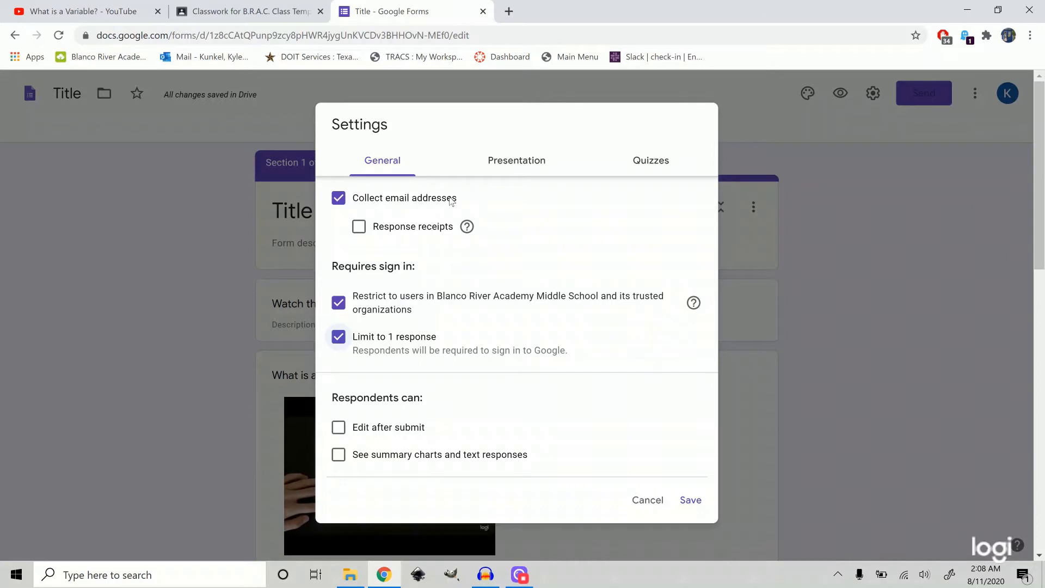
pyautogui.click(338, 337)
pyautogui.moveTo(358, 338); pyautogui.dragTo(442, 338)
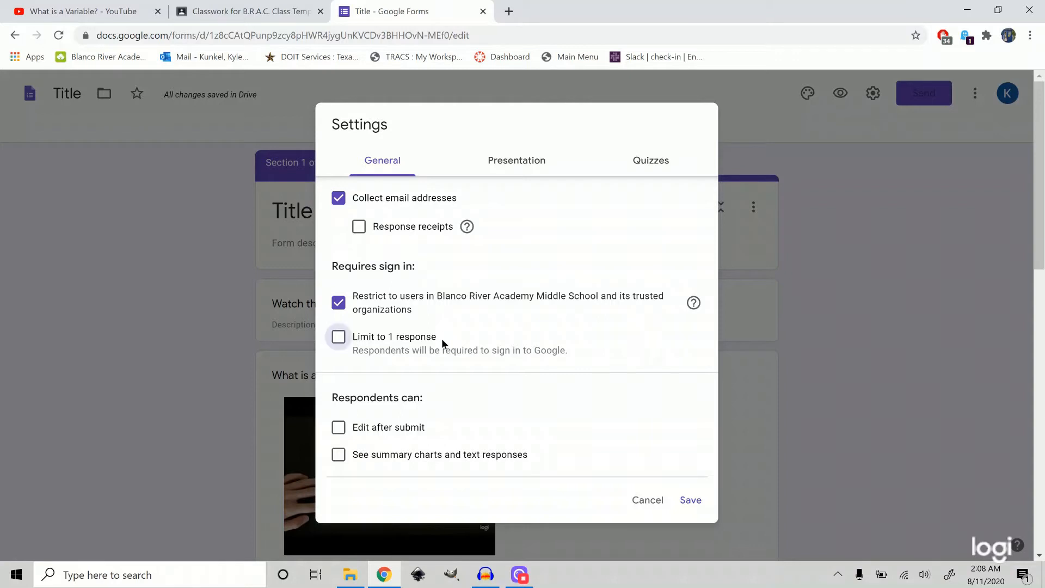
pyautogui.click(352, 341)
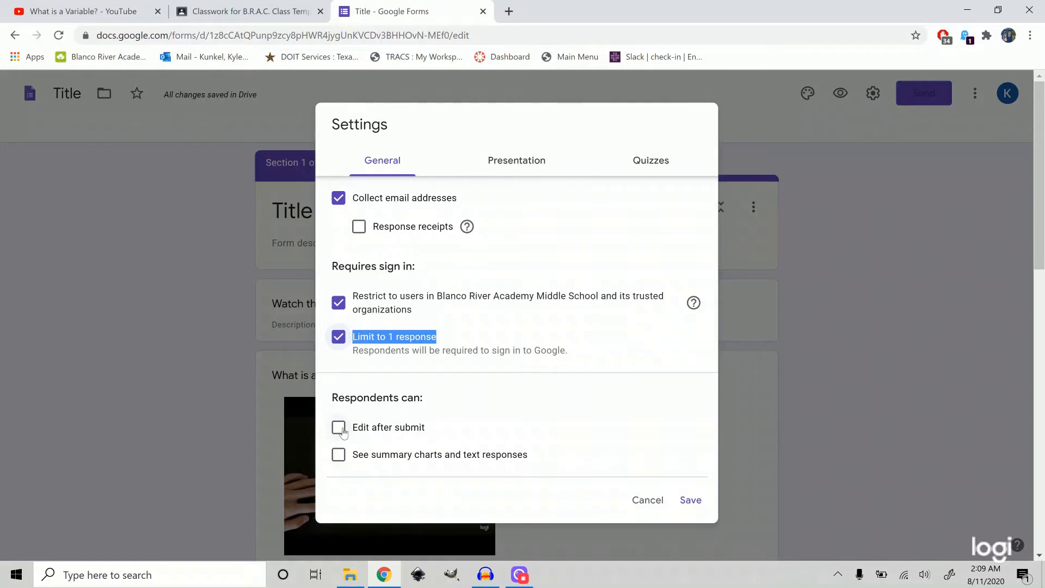
pyautogui.click(439, 337)
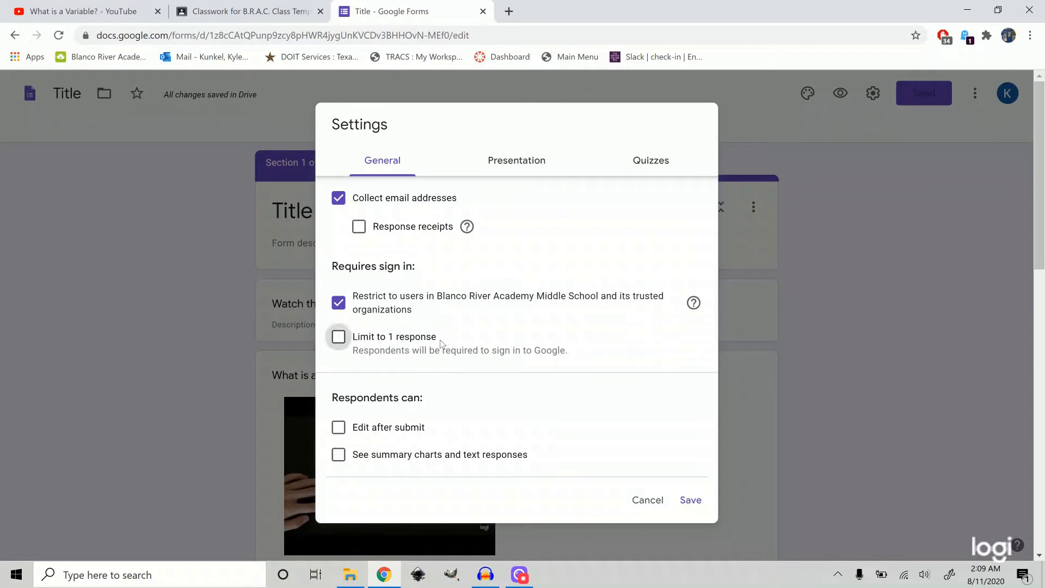
pyautogui.click(341, 341)
# Step: Turn on the progress bar in the presentation settings and set the confirmation message to "Yay!!! You're done!"
pyautogui.click(510, 168)
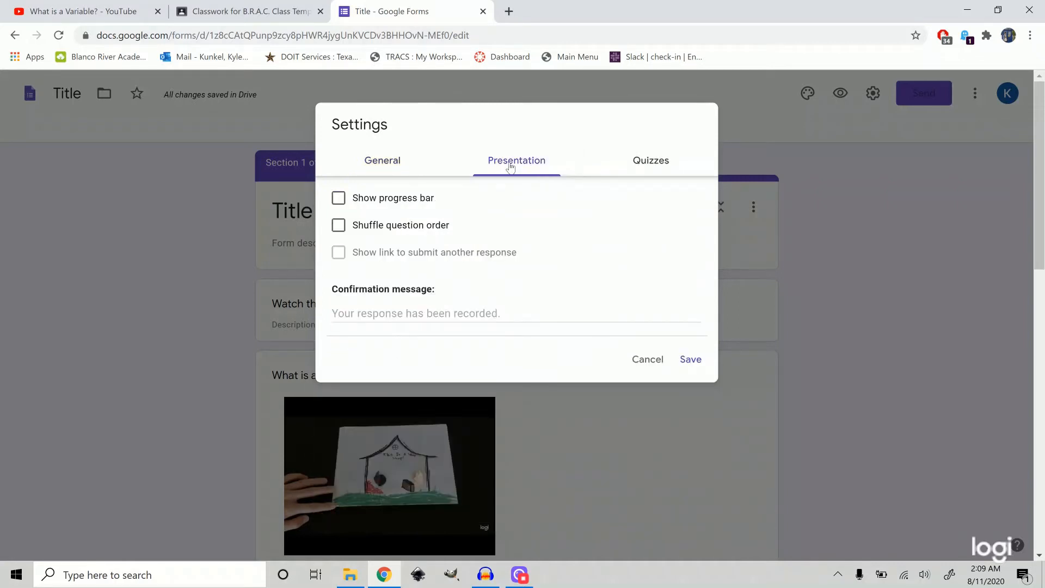
pyautogui.click(340, 203)
pyautogui.click(408, 319)
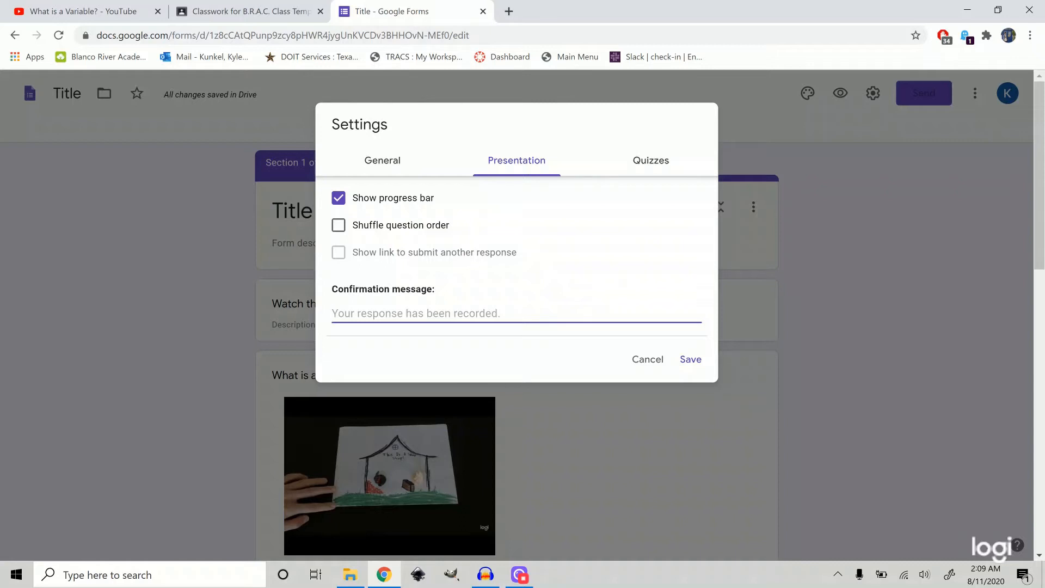
pyautogui.write('Yay')
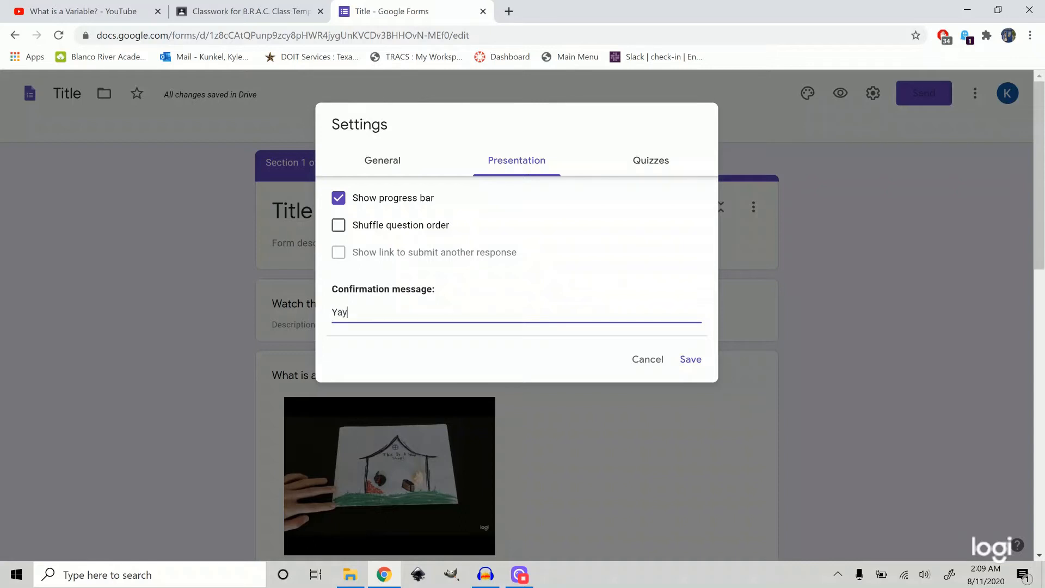
pyautogui.write("!!! You're done!")
pyautogui.moveTo(412, 313); pyautogui.dragTo(323, 316)
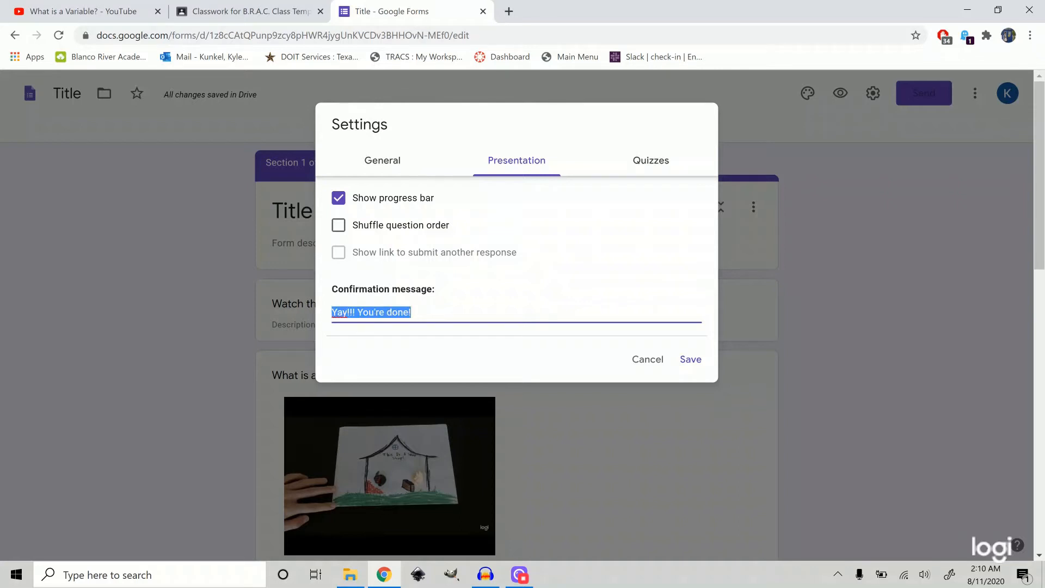
pyautogui.click(413, 313)
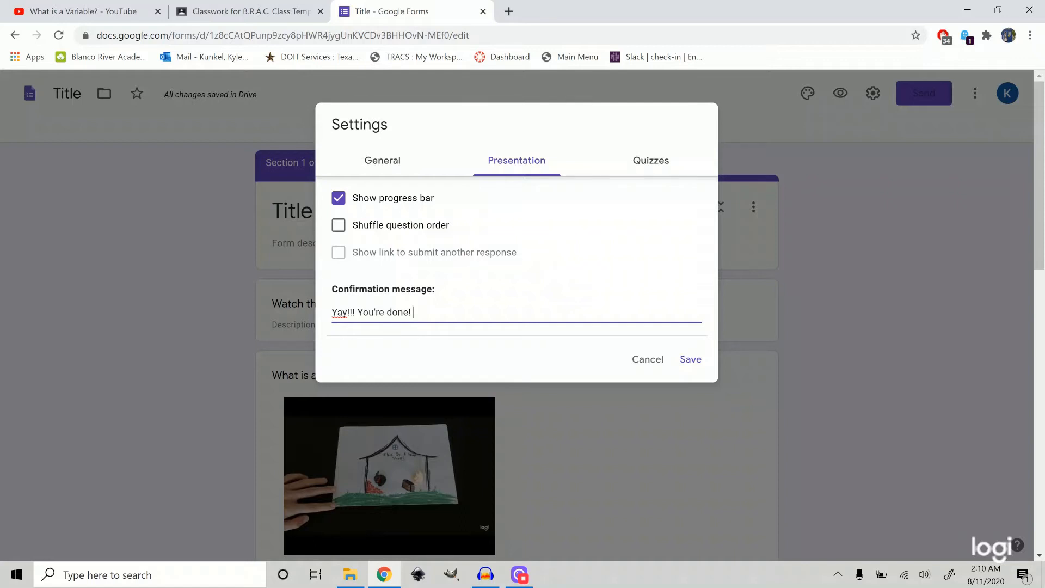
# Step: Extend the confirmation message with the sentence "Click view scores to see how you did."
pyautogui.write('Click V')
pyautogui.write('res to see how you did')
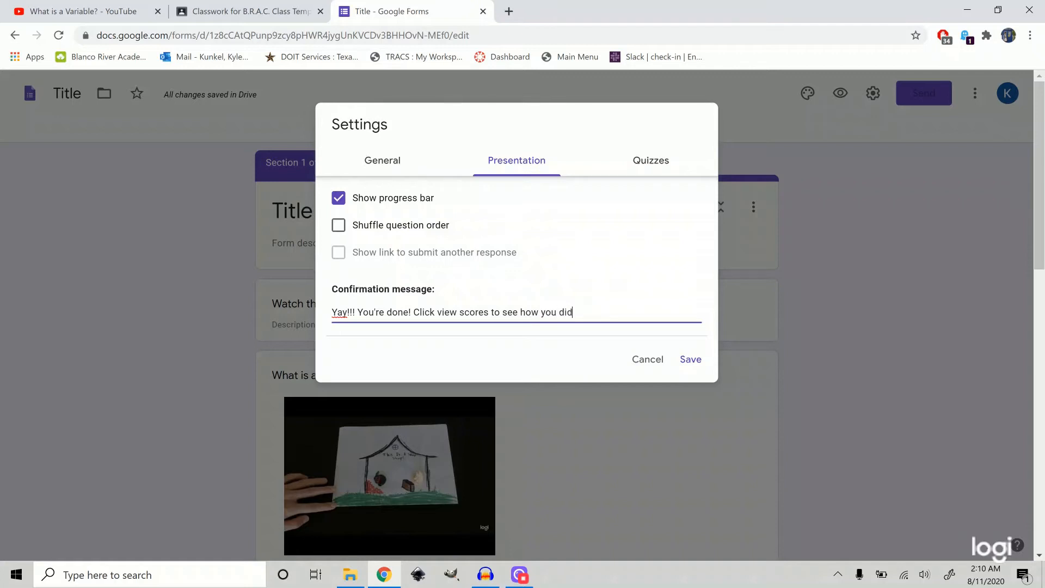
pyautogui.write('.')
pyautogui.moveTo(413, 312); pyautogui.dragTo(308, 321)
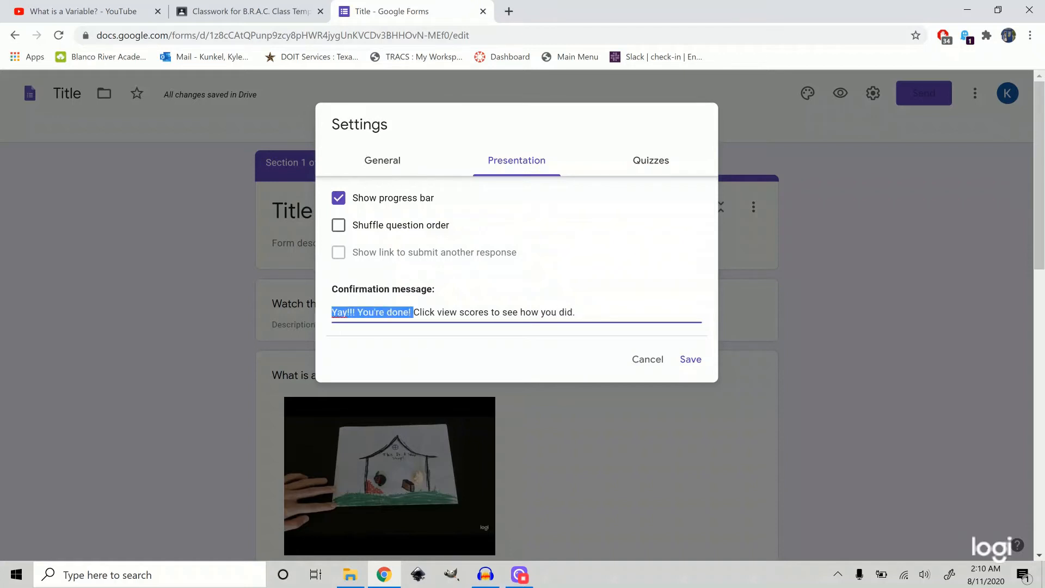
pyautogui.moveTo(576, 312); pyautogui.dragTo(425, 313)
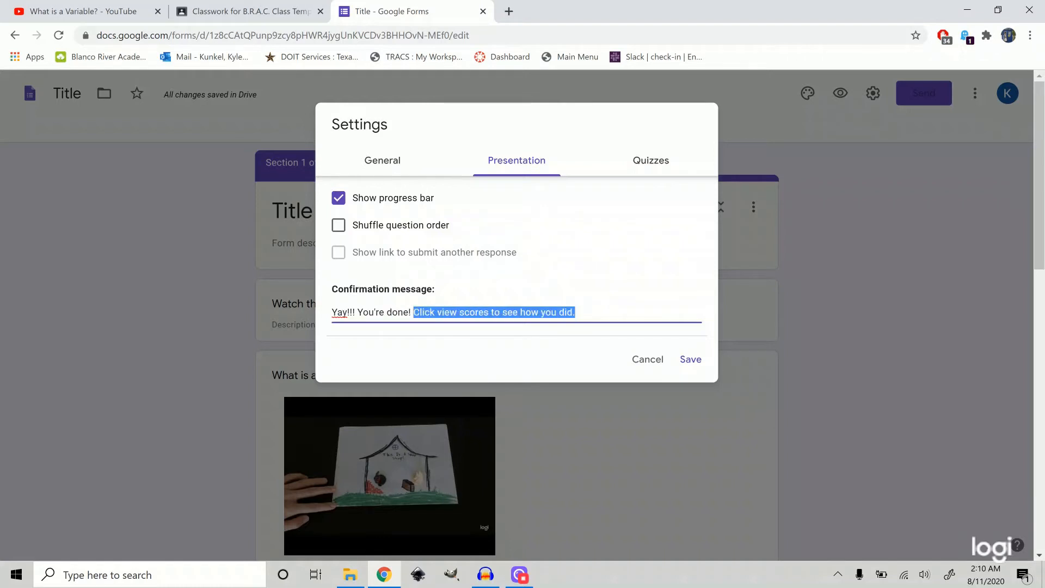
pyautogui.click(576, 313)
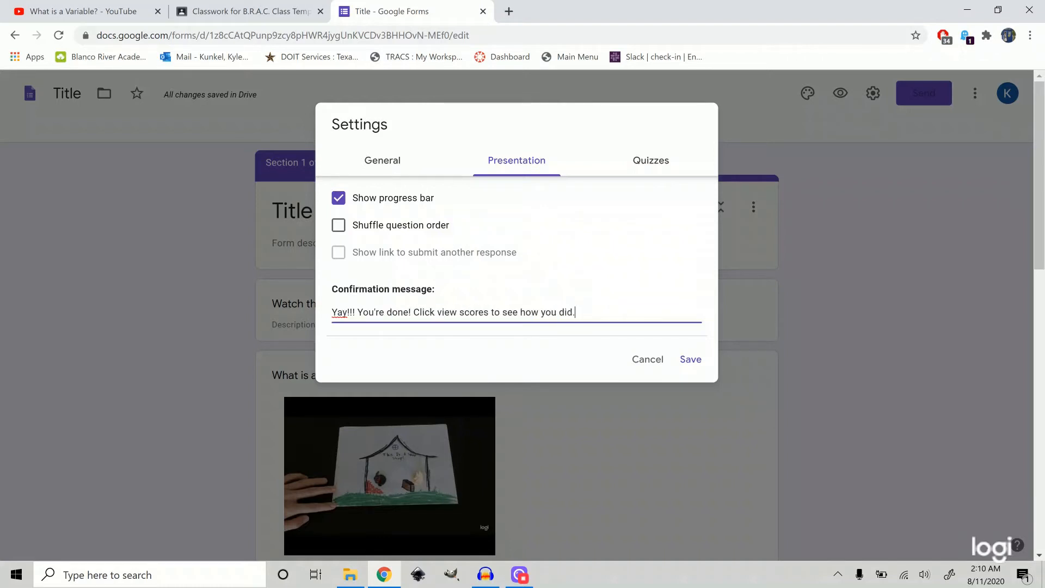
# Step: Make the form a quiz, look over its grade release and respondent visibility options, and save the settings
pyautogui.click(658, 164)
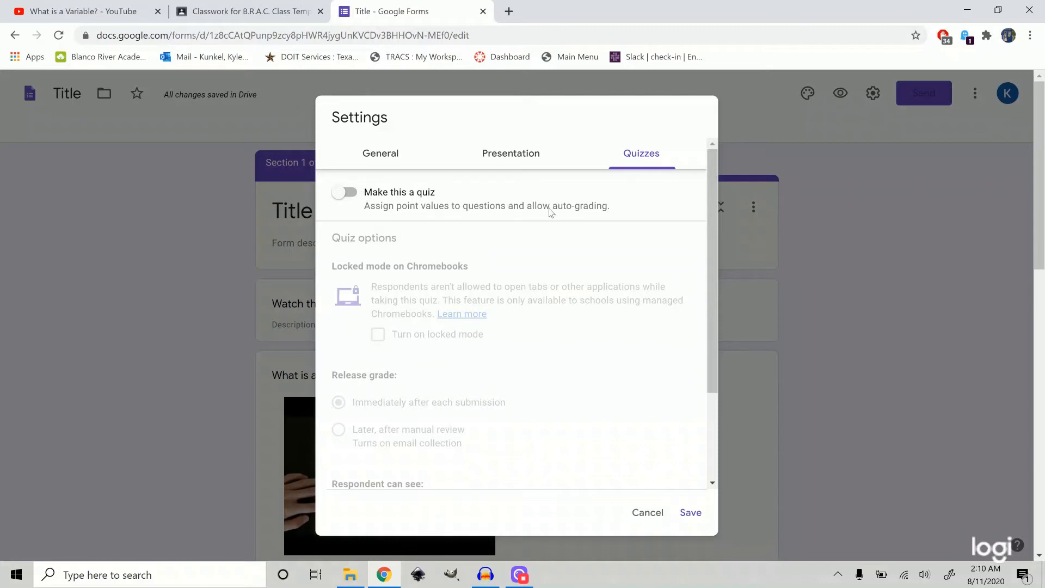
pyautogui.click(345, 197)
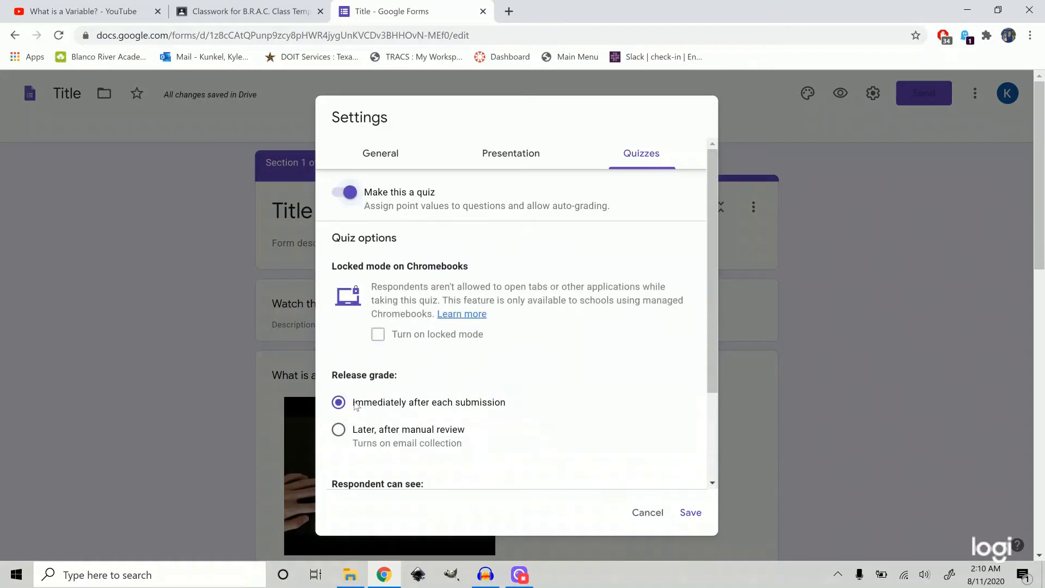
pyautogui.moveTo(355, 402); pyautogui.dragTo(550, 403)
pyautogui.click(533, 406)
pyautogui.scroll(-2, 531, 428)
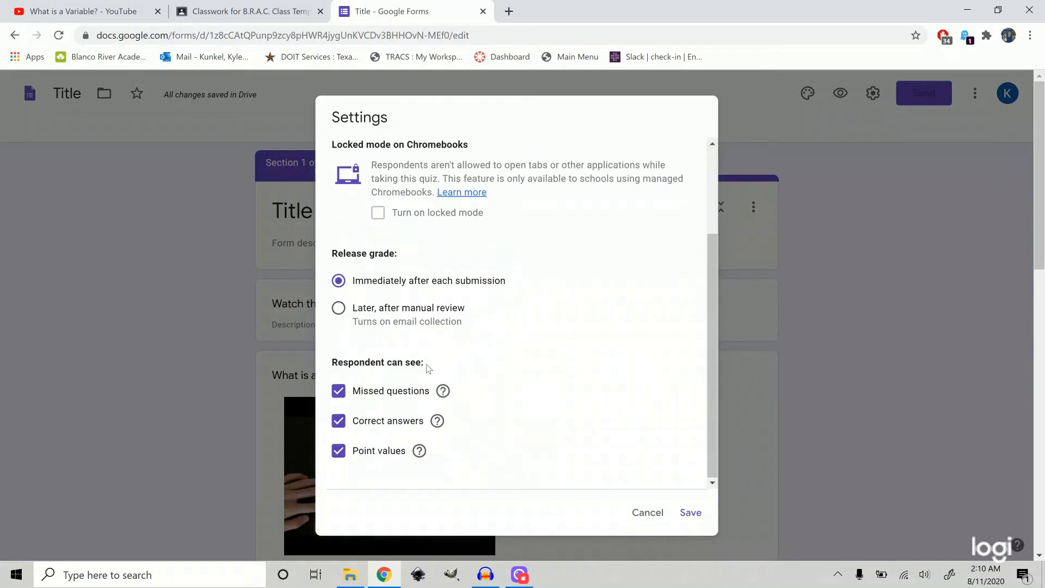
pyautogui.moveTo(426, 364); pyautogui.dragTo(315, 367)
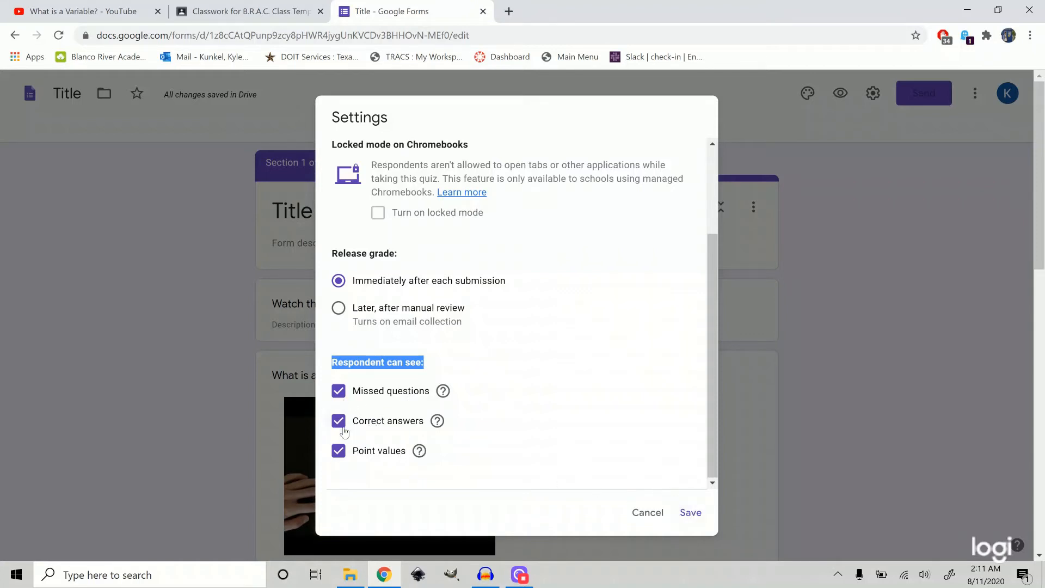
pyautogui.click(690, 512)
# Step: Open the "What is a variable?" question for editing and look at its answer key option
pyautogui.scroll(-3, 669, 257)
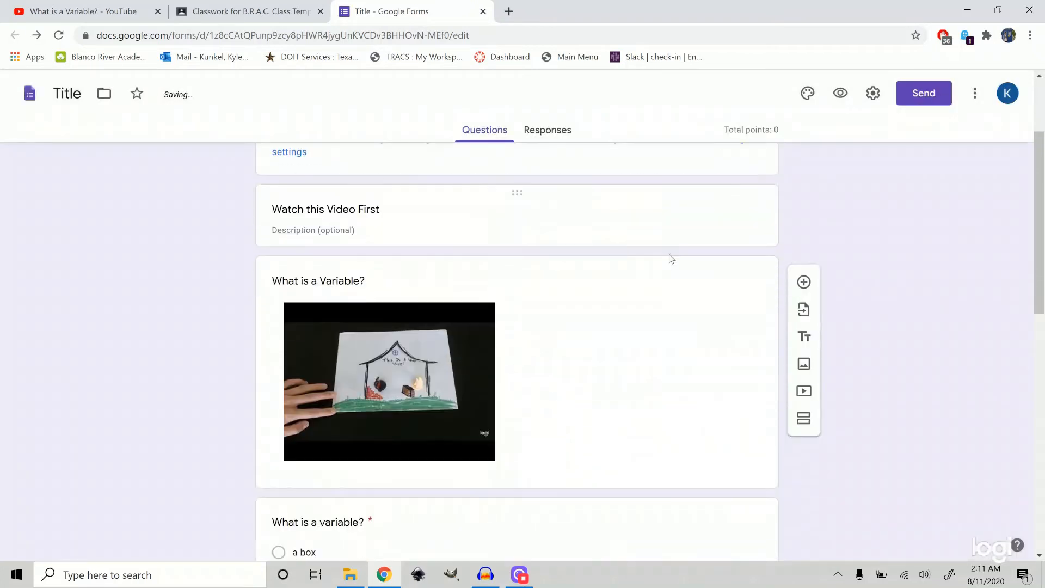
pyautogui.scroll(-5, 457, 341)
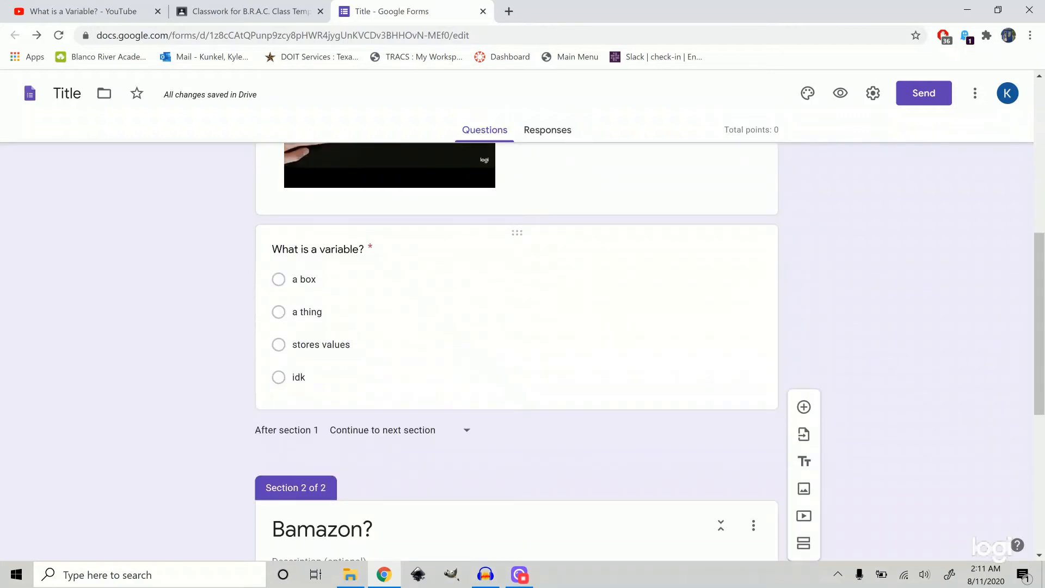
pyautogui.click(322, 344)
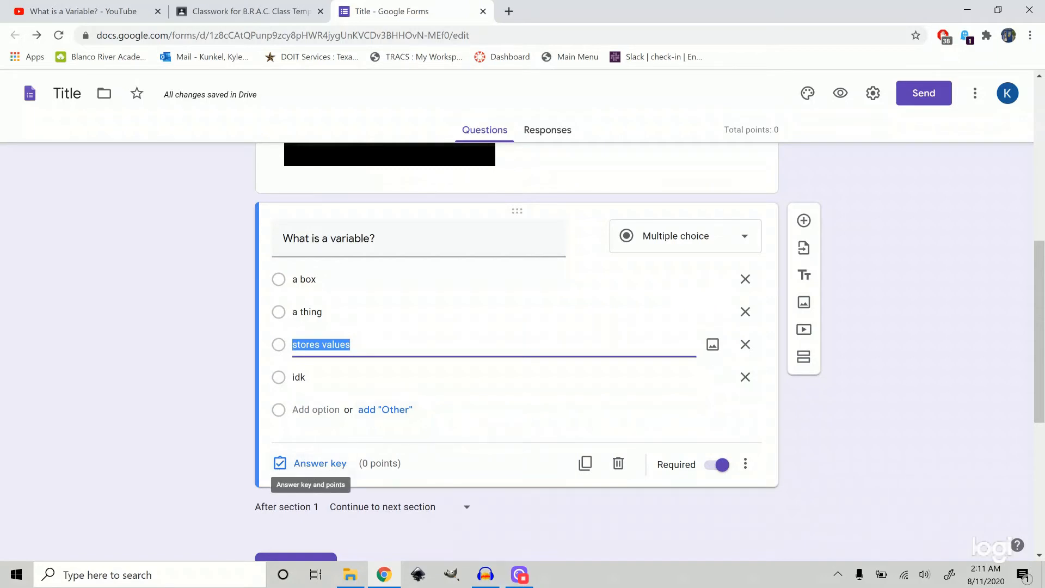
# Step: Turn off the quiz setting for the form and save the settings
pyautogui.click(873, 93)
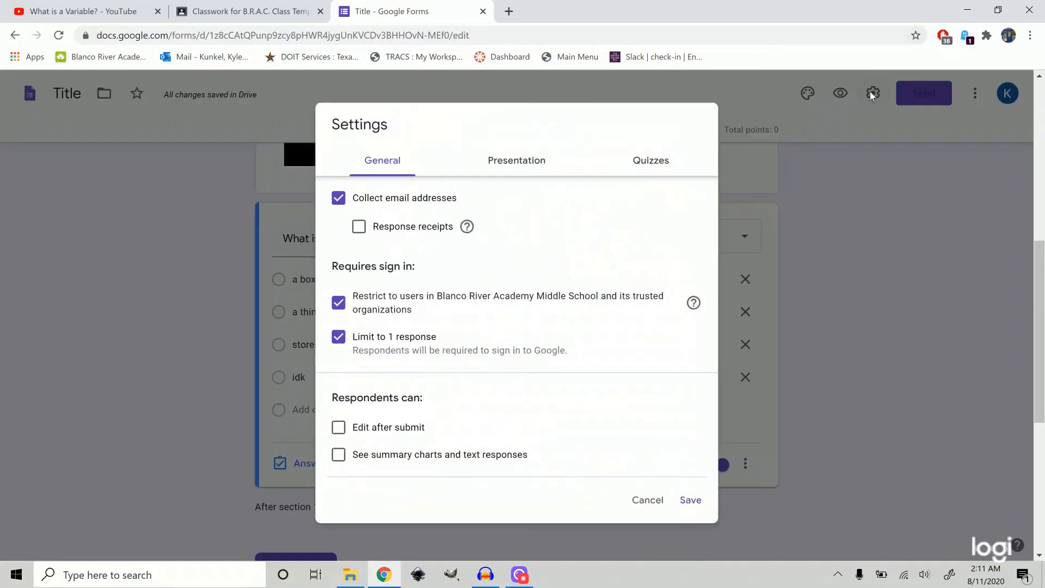
pyautogui.click(653, 164)
pyautogui.click(353, 196)
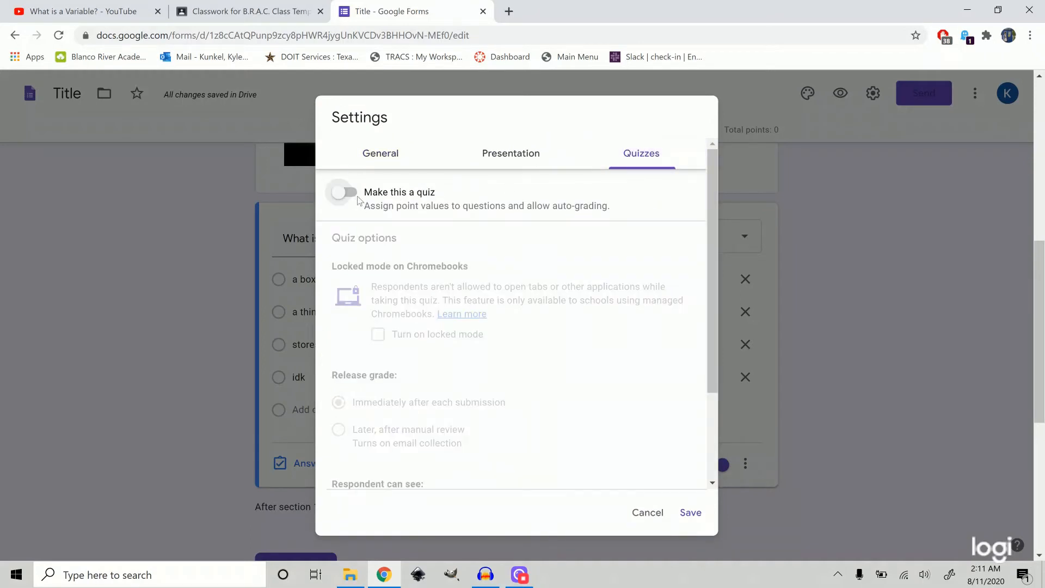
pyautogui.click(686, 514)
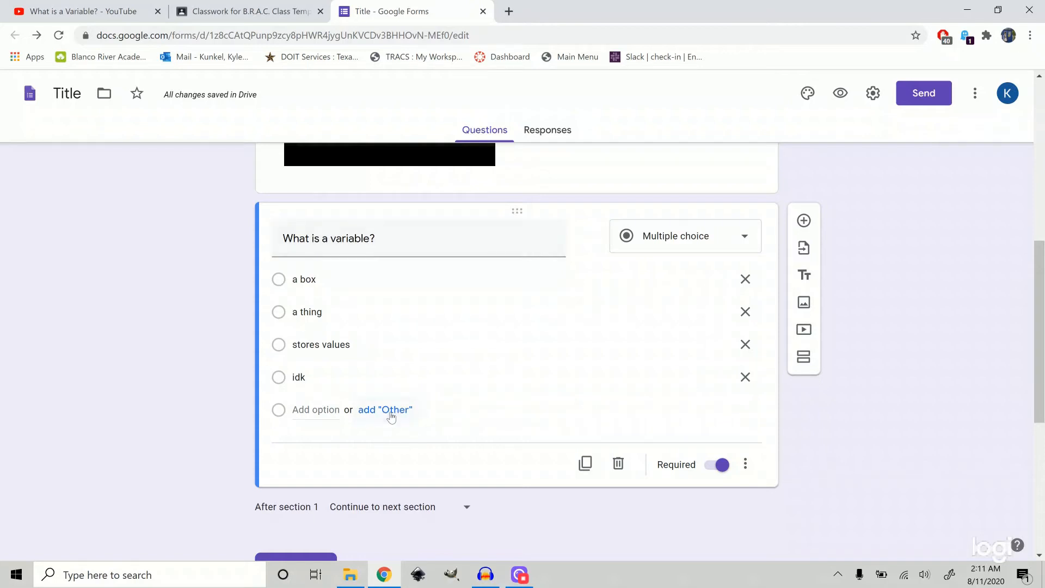
# Step: Add an "Other" choice to the "What is a variable?" question and remove it again
pyautogui.click(391, 411)
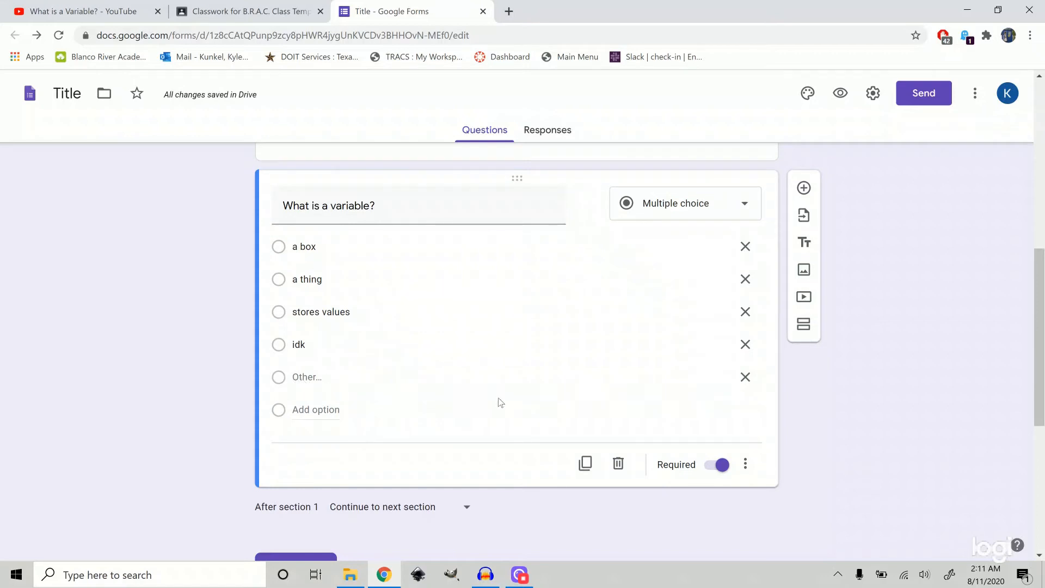
pyautogui.click(745, 377)
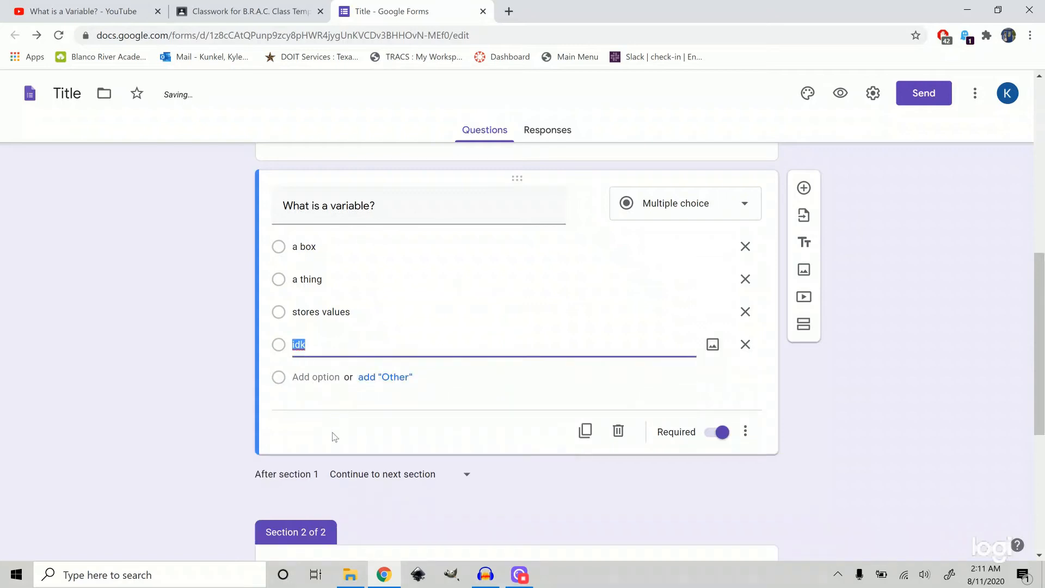
pyautogui.click(260, 445)
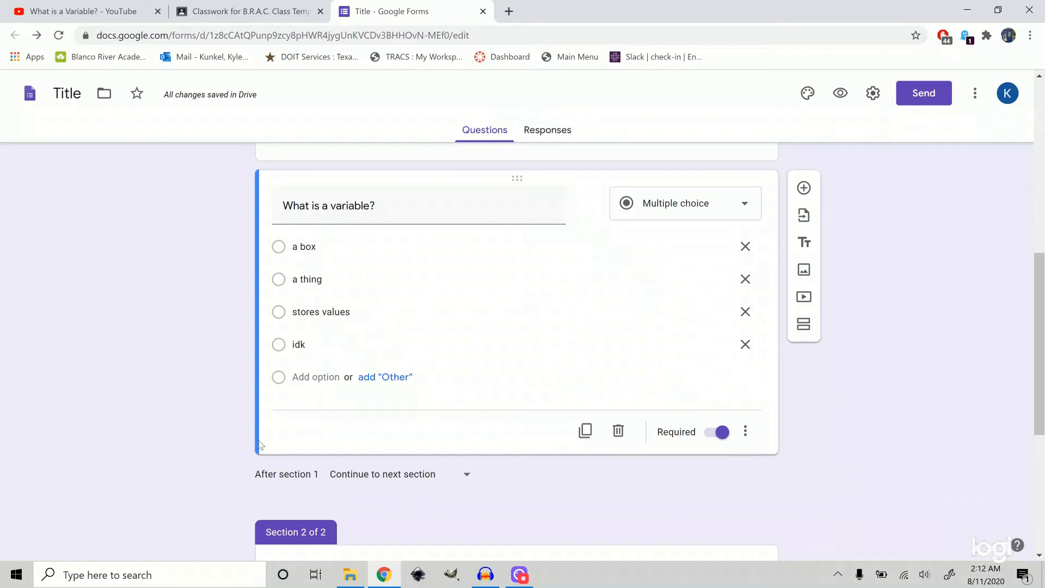
# Step: Make the form a quiz again and save the settings
pyautogui.scroll(8, 253, 446)
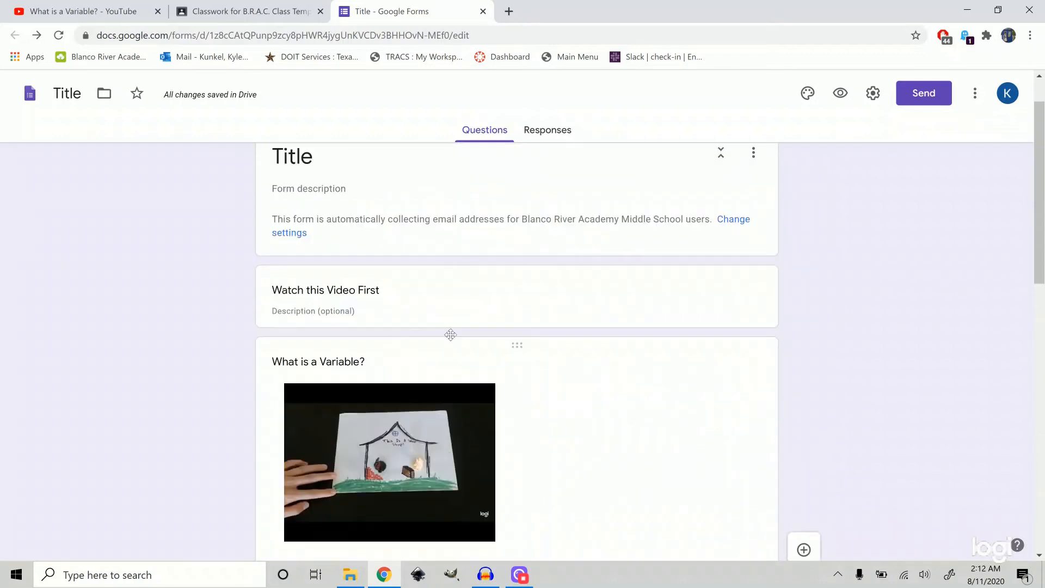
pyautogui.scroll(-3, 367, 386)
pyautogui.scroll(-2, 406, 339)
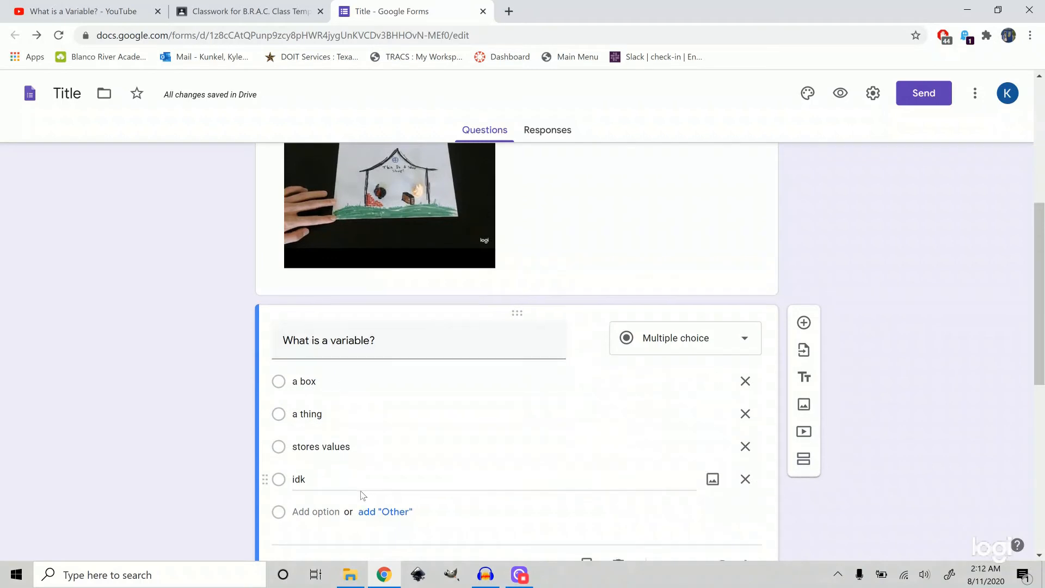
pyautogui.scroll(-1, 361, 493)
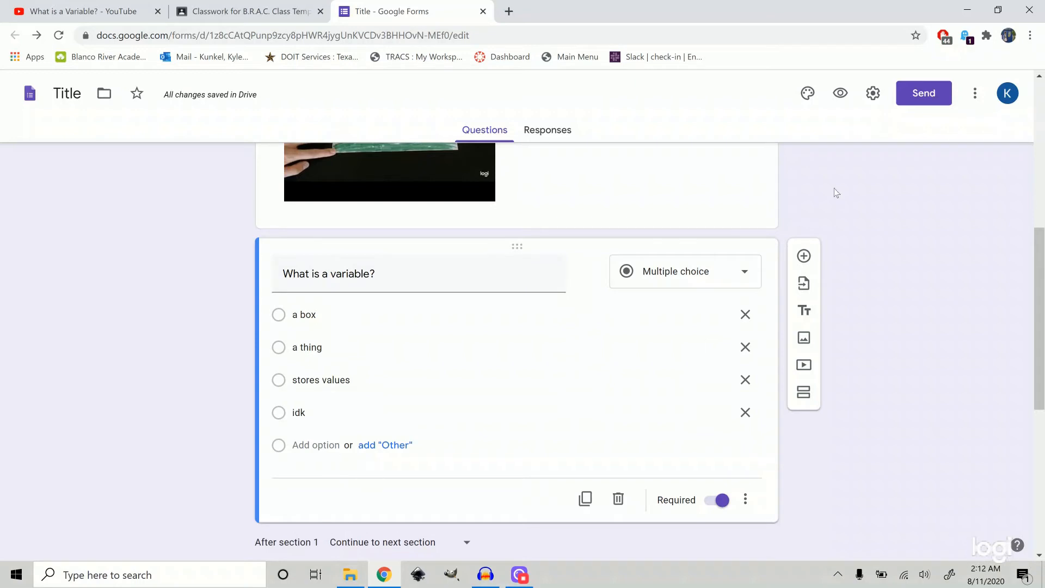
pyautogui.click(871, 96)
pyautogui.click(653, 162)
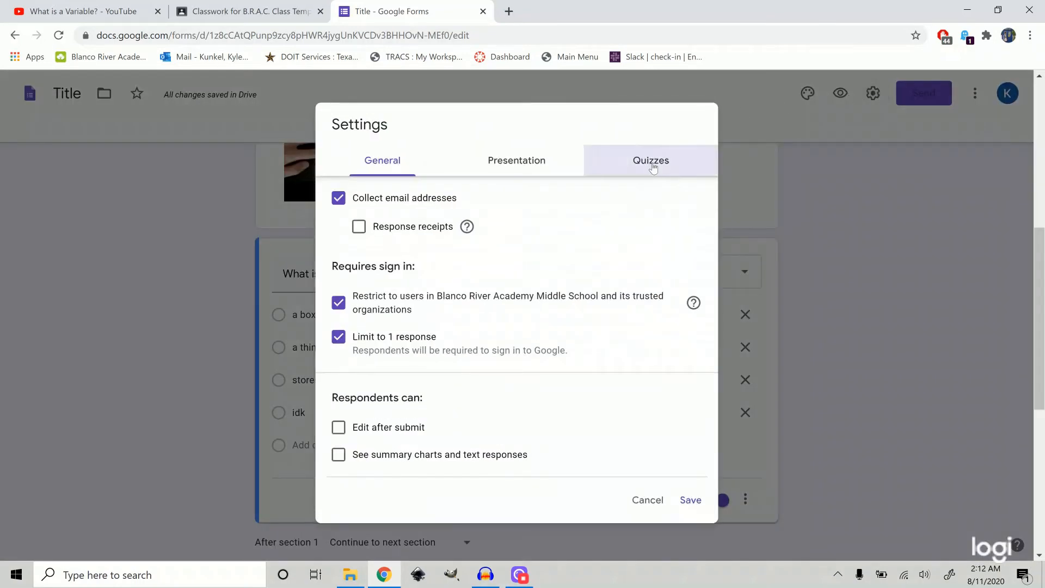
pyautogui.click(349, 193)
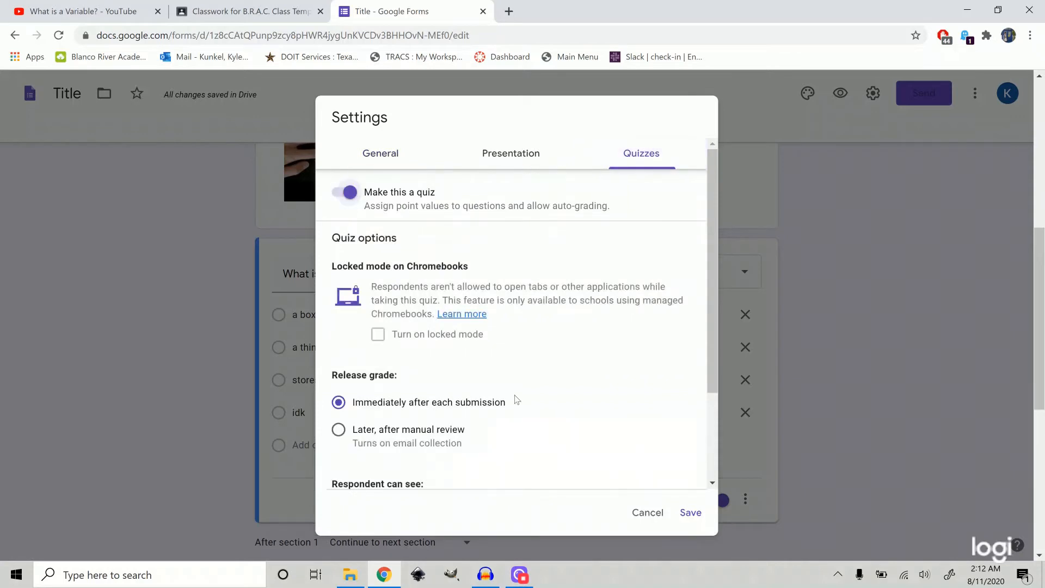
pyautogui.click(690, 513)
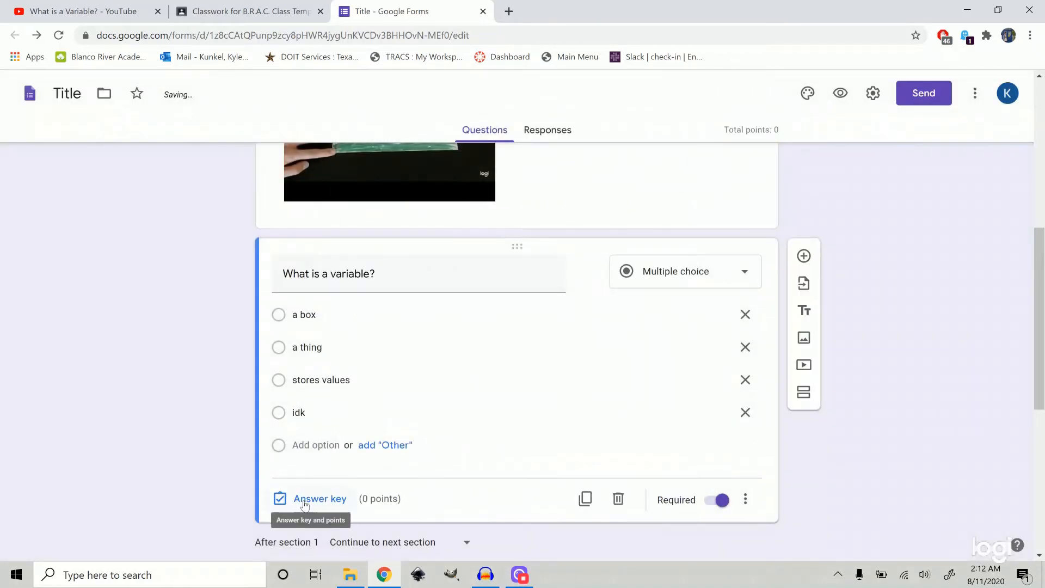
# Step: In the answer key for "What is a variable?", assign 50 points and mark "stores values" and "a box" as correct
pyautogui.scroll(-1, 354, 500)
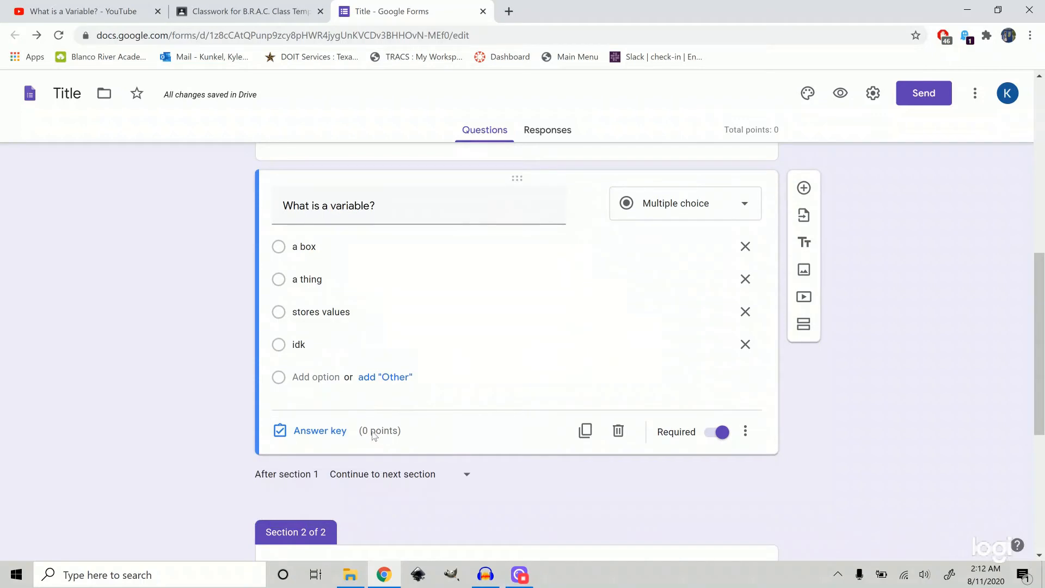
pyautogui.click(321, 435)
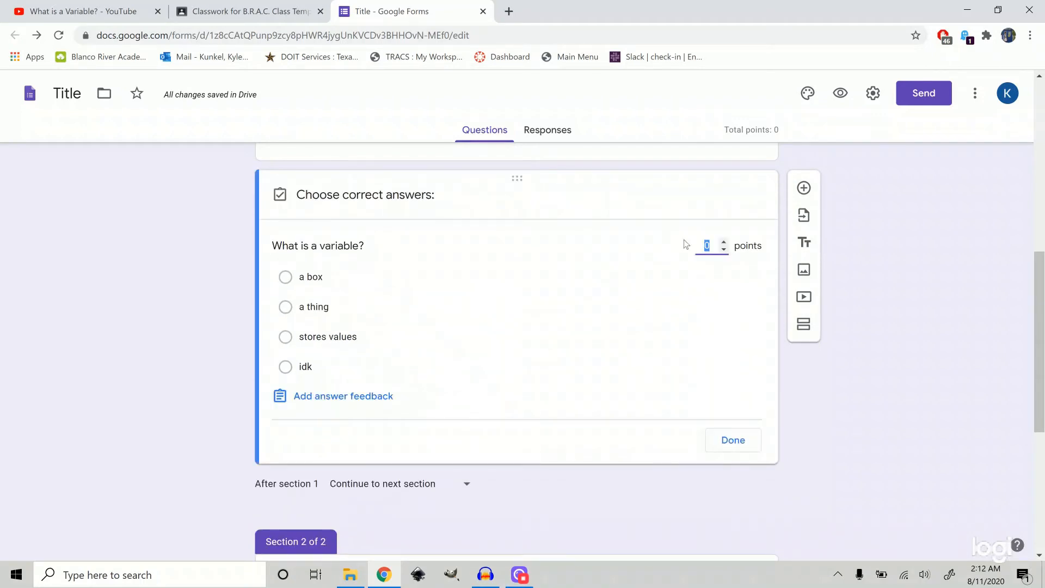
pyautogui.write('50')
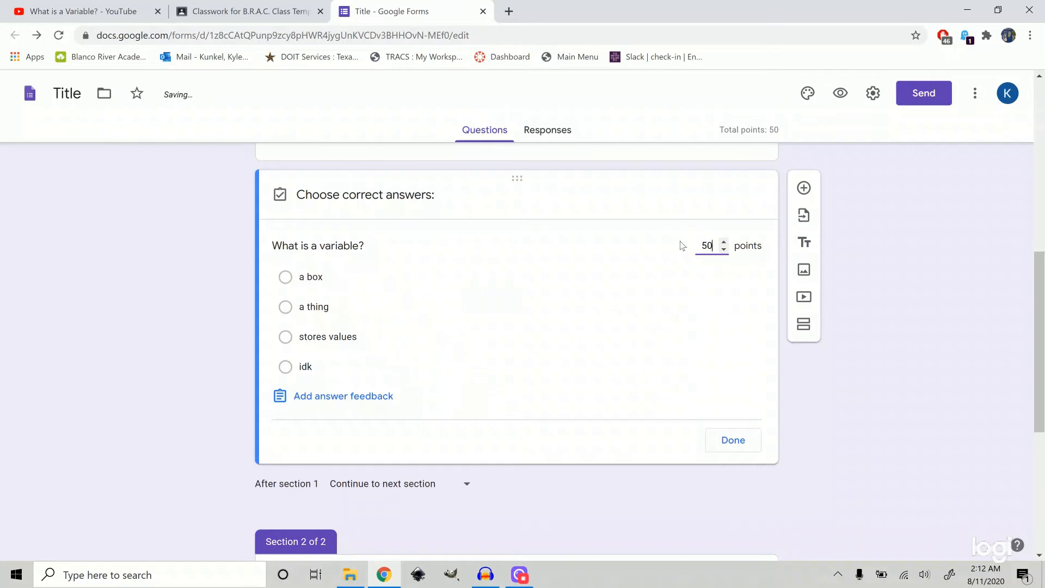
pyautogui.click(796, 377)
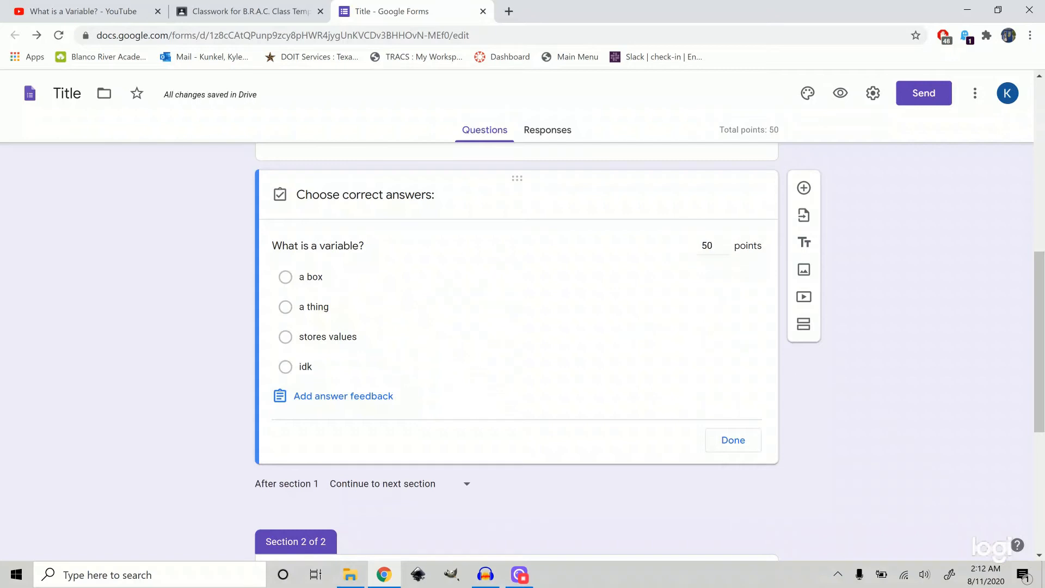
pyautogui.click(286, 337)
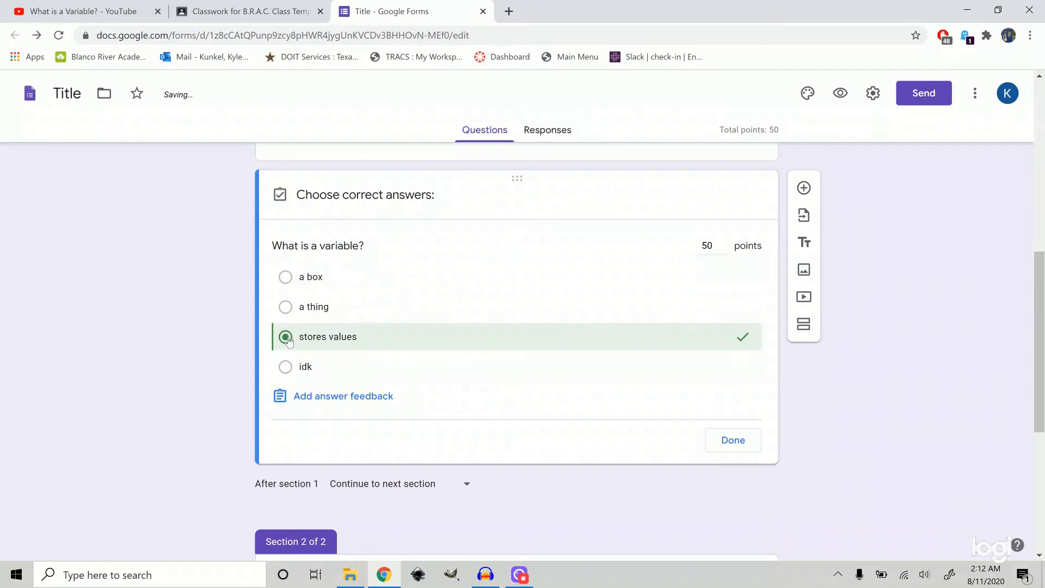
pyautogui.click(284, 278)
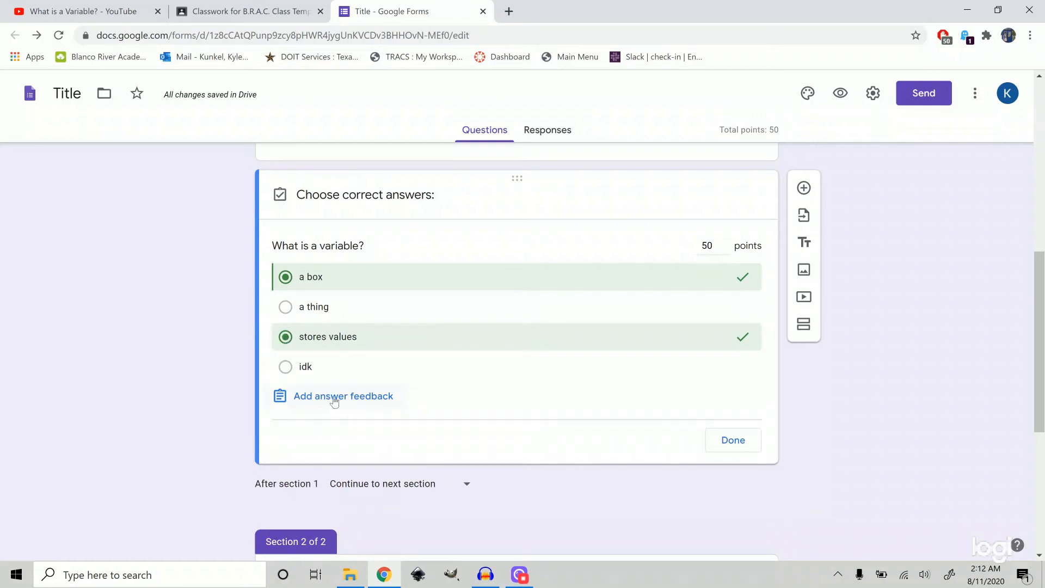
# Step: Add the feedback "yay!" for correct answers to the "What is a variable?" question and finish its answer key
pyautogui.click(315, 396)
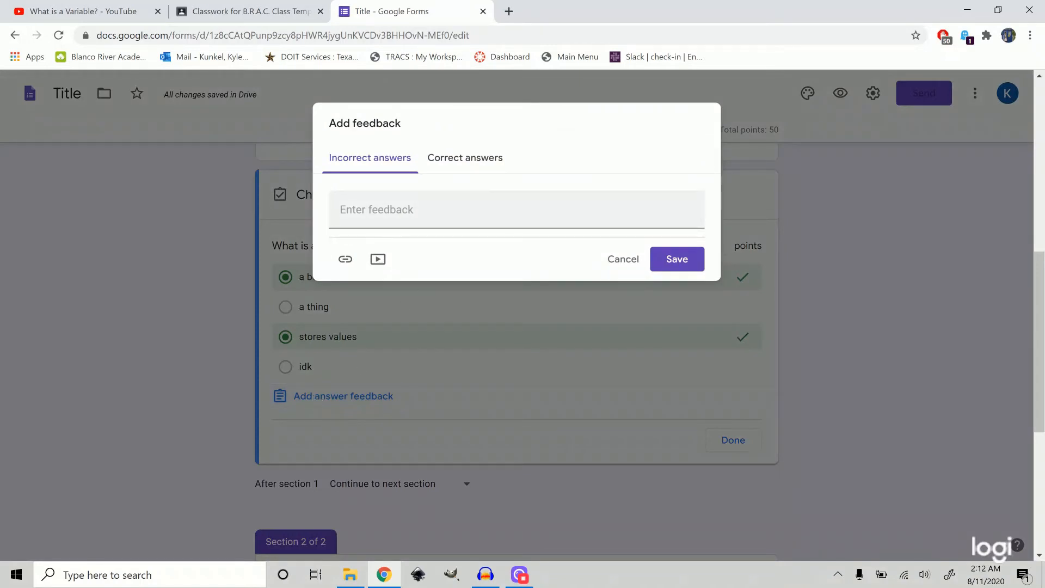
pyautogui.click(466, 162)
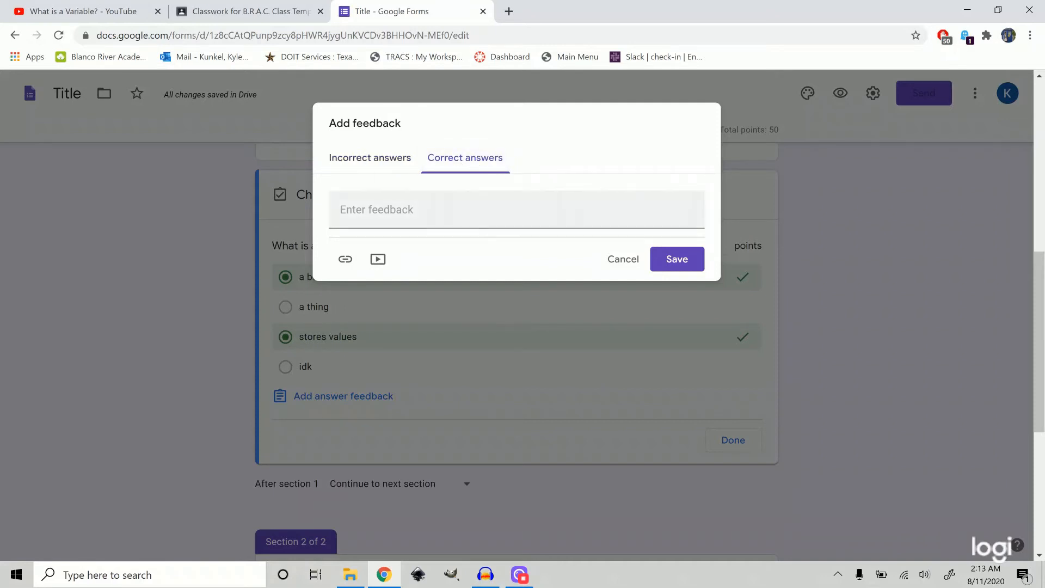
pyautogui.click(448, 208)
pyautogui.write('yay!')
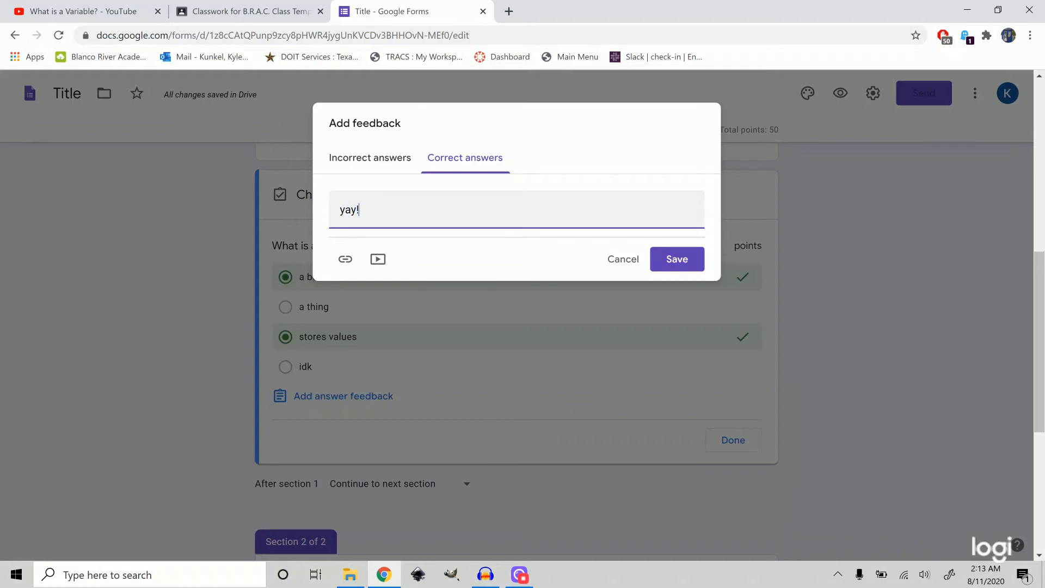
pyautogui.click(688, 264)
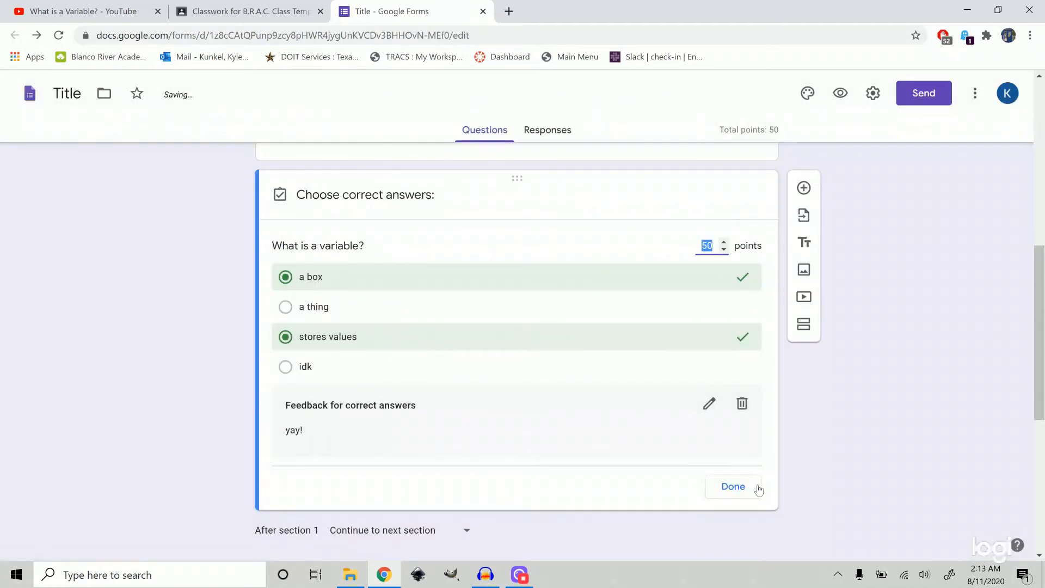
pyautogui.click(746, 492)
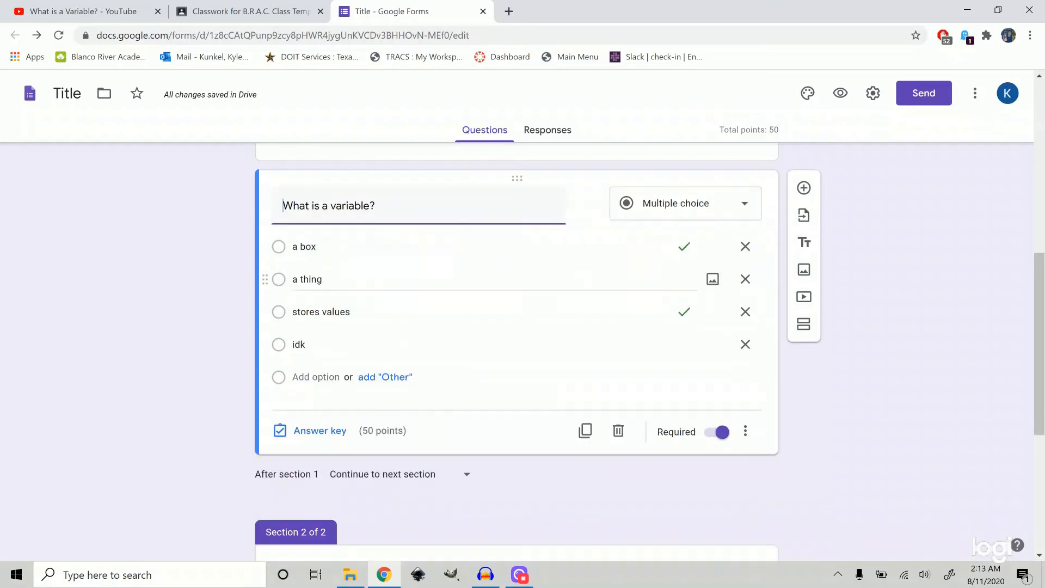
# Step: In the answer key for "What is a Bamazon?", mark "a box" as correct, assign 100 points and finish
pyautogui.scroll(-1, 495, 259)
pyautogui.scroll(-4, 495, 259)
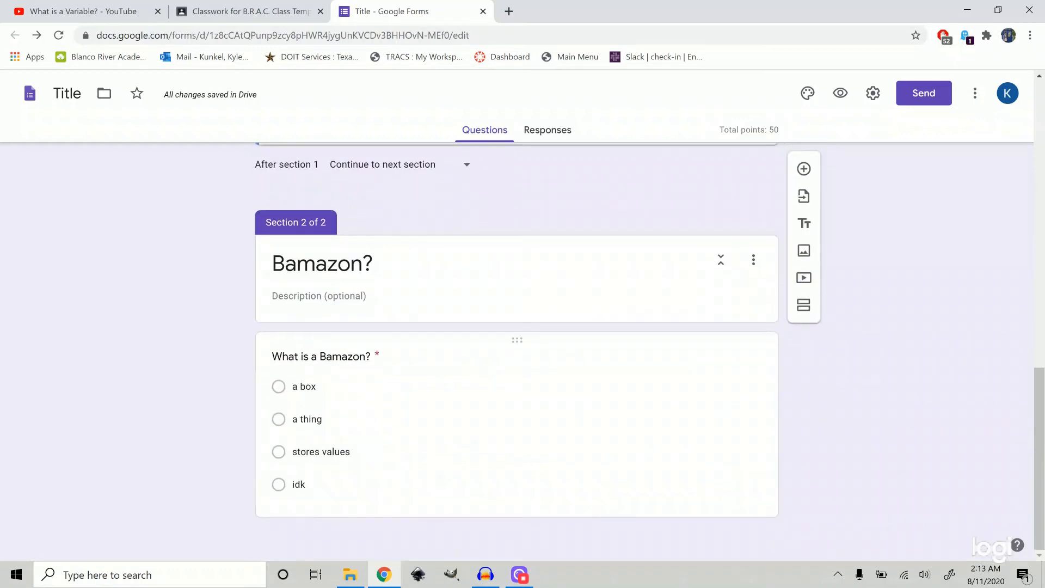
pyautogui.click(488, 427)
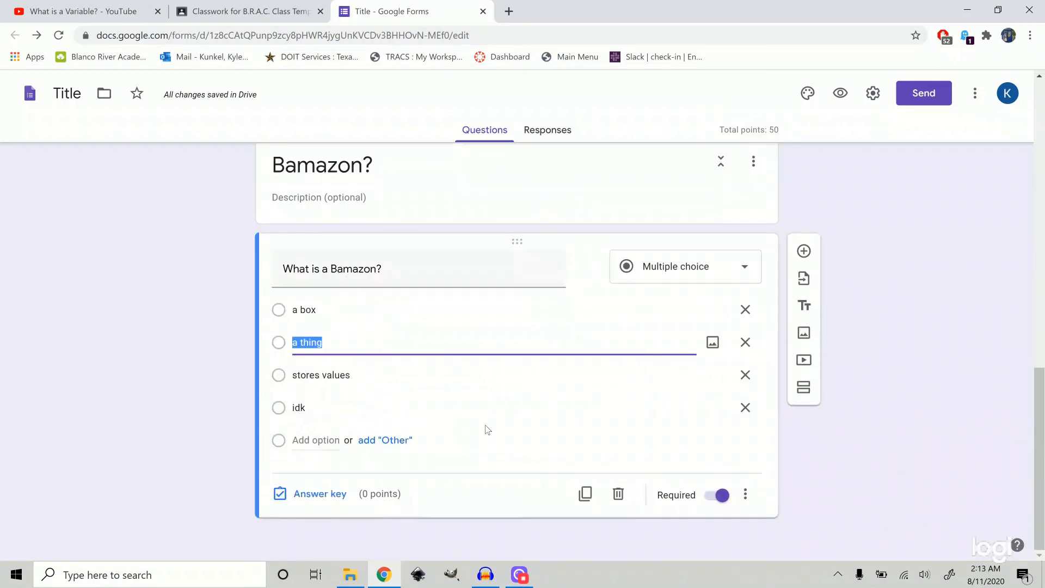
pyautogui.click(279, 311)
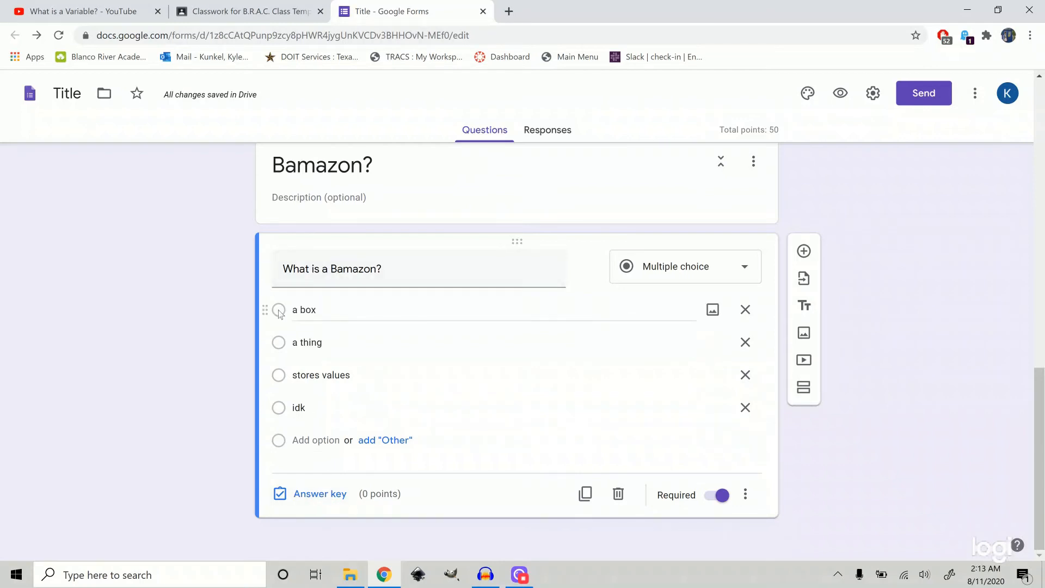
pyautogui.click(293, 312)
pyautogui.click(322, 498)
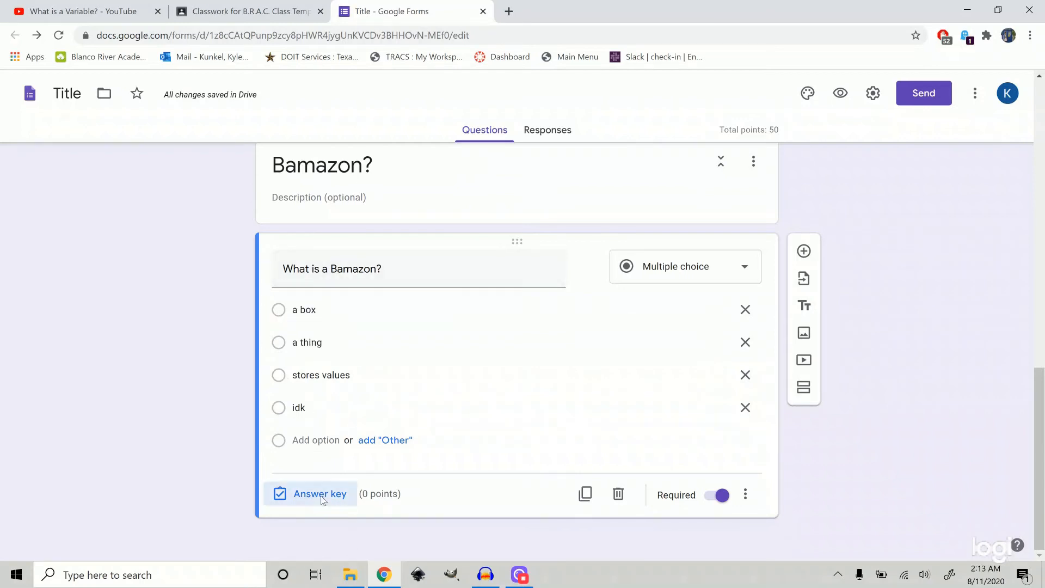
pyautogui.click(286, 342)
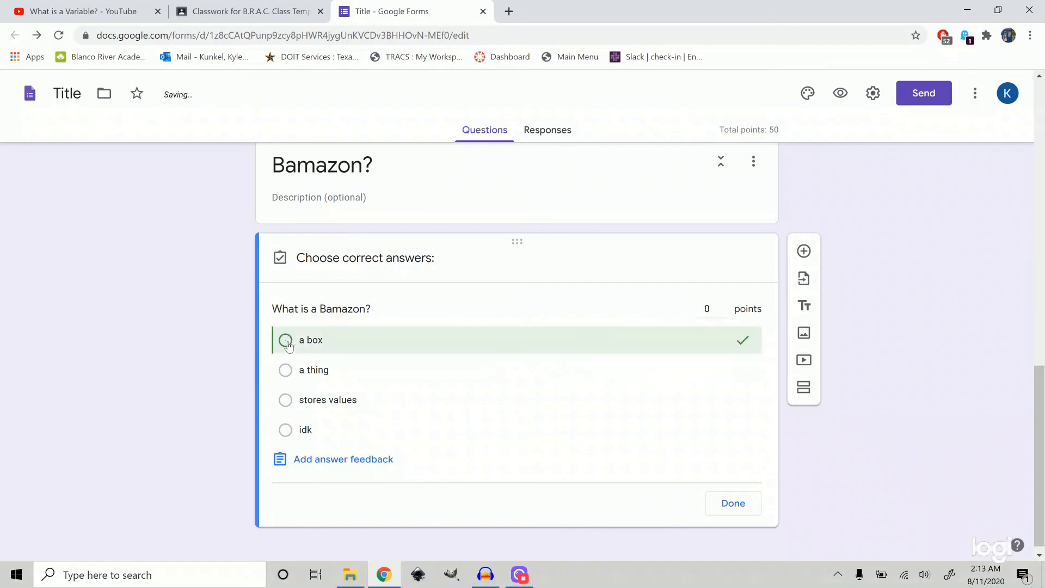
pyautogui.click(698, 310)
pyautogui.write('100')
pyautogui.click(853, 475)
pyautogui.click(733, 503)
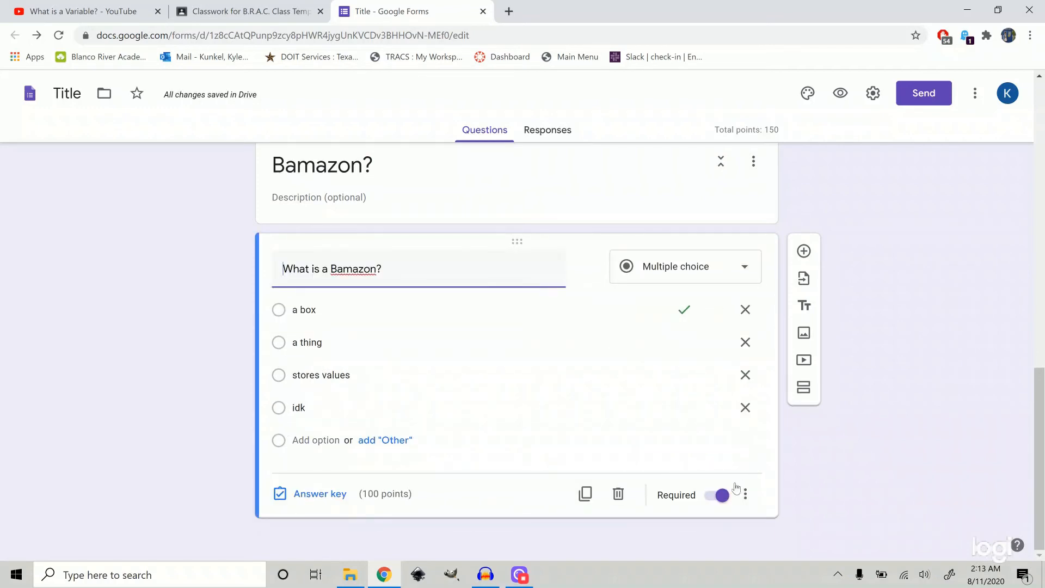
# Step: Close the form editor and post the "google forms test" material to the class
pyautogui.scroll(15, 669, 475)
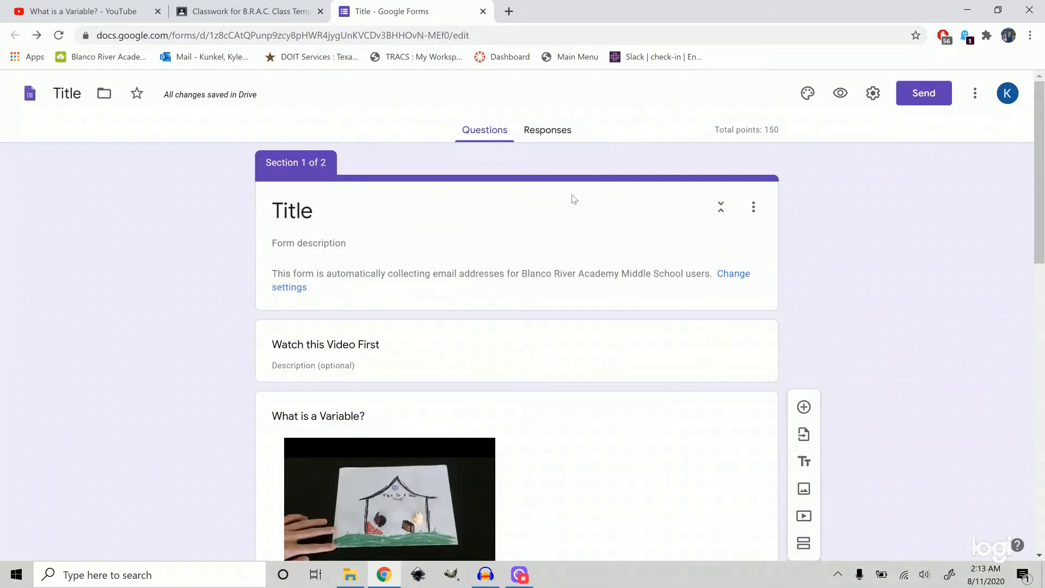
pyautogui.click(483, 11)
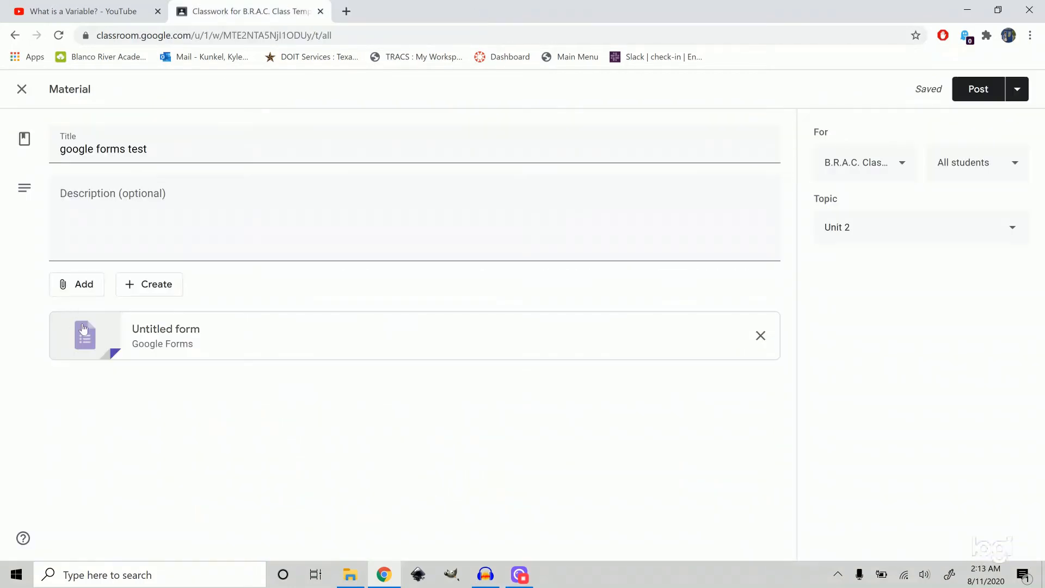
pyautogui.click(976, 91)
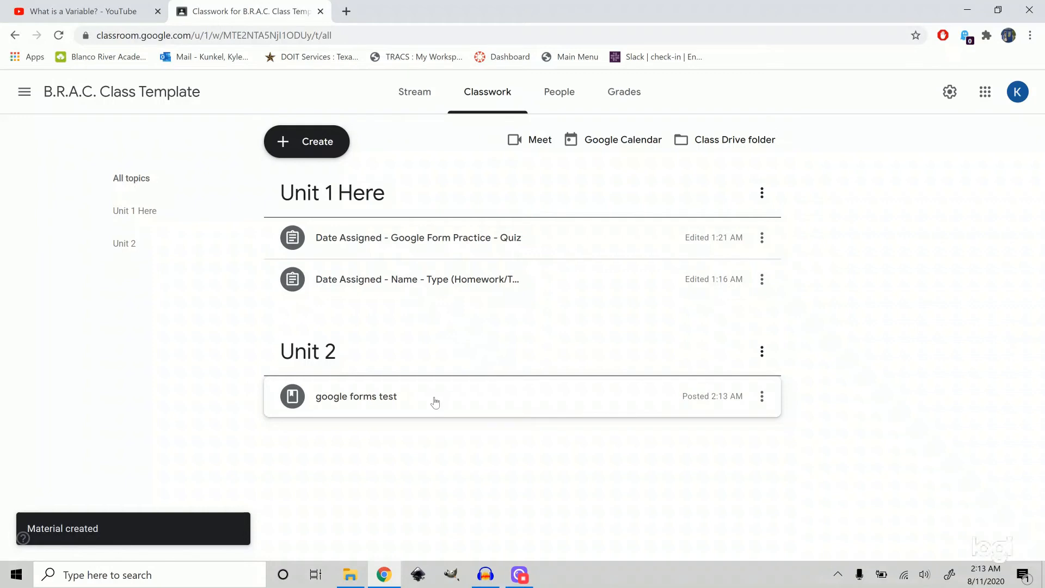
# Step: Open the form from the posted "google forms test" material and review the email collection notice at its start
pyautogui.click(377, 402)
pyautogui.click(368, 472)
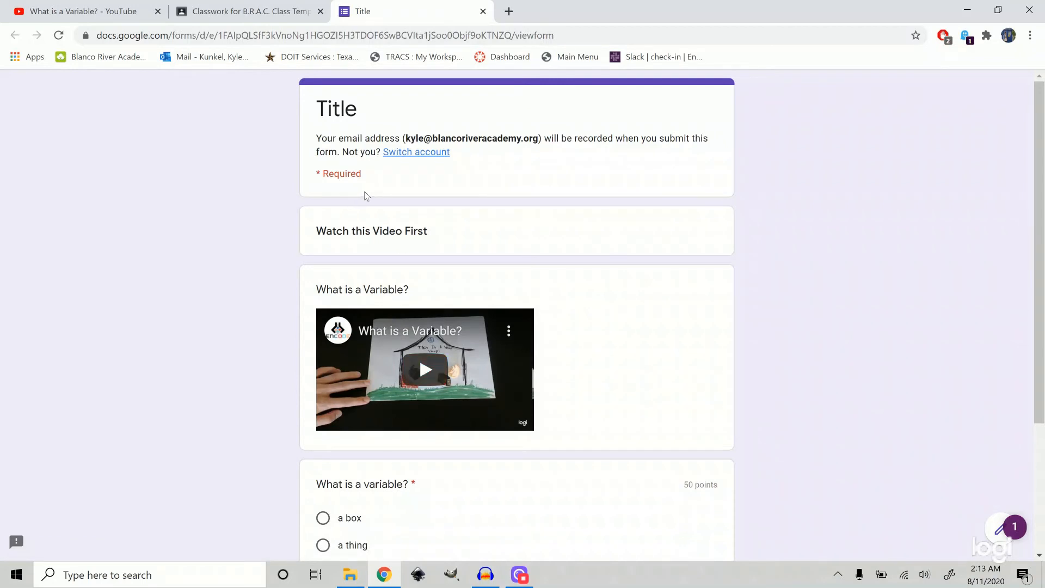
pyautogui.moveTo(318, 139); pyautogui.dragTo(709, 140)
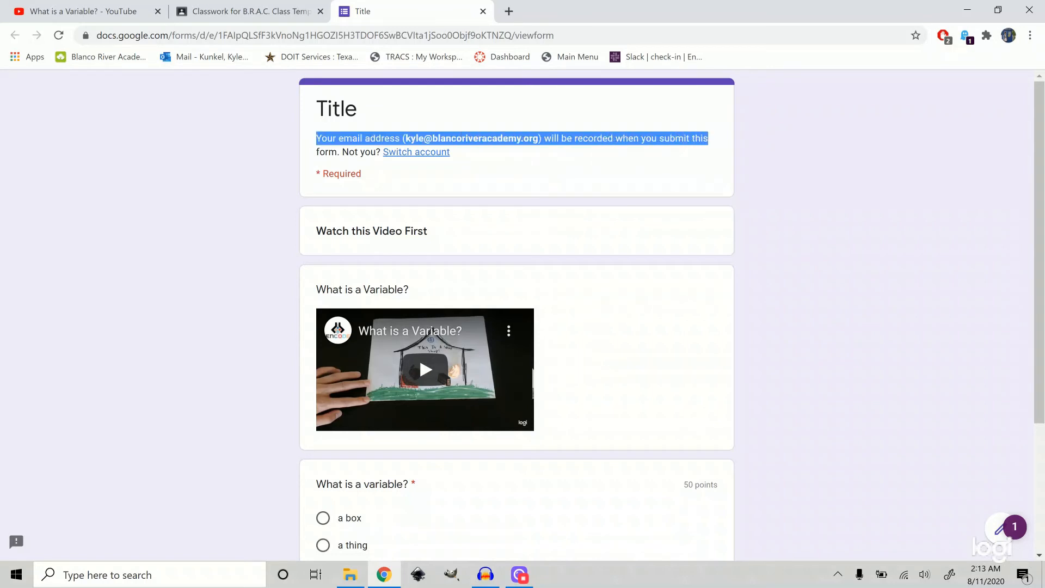
pyautogui.click(495, 167)
pyautogui.scroll(-2, 427, 159)
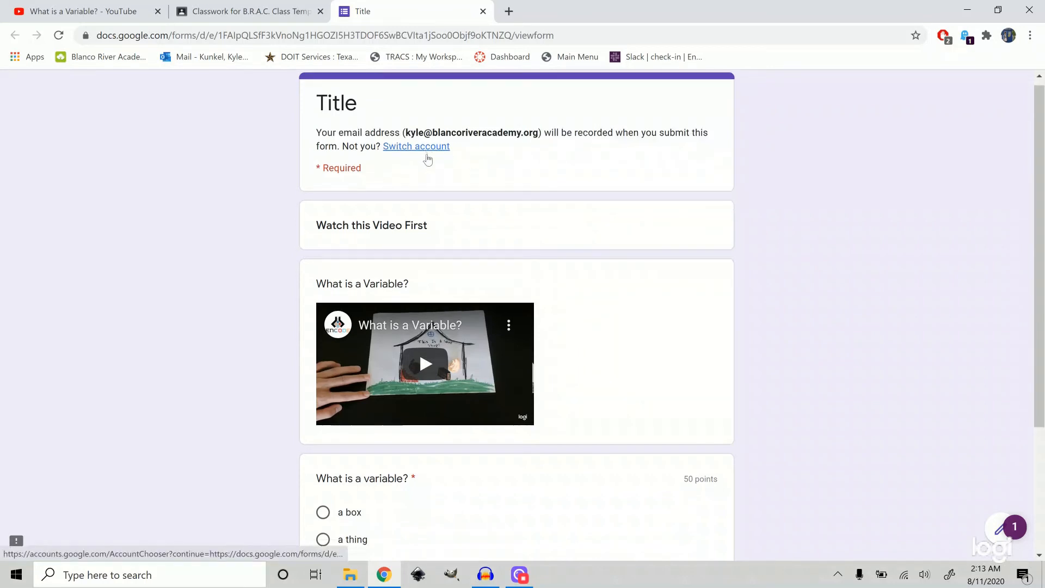
pyautogui.scroll(2, 435, 163)
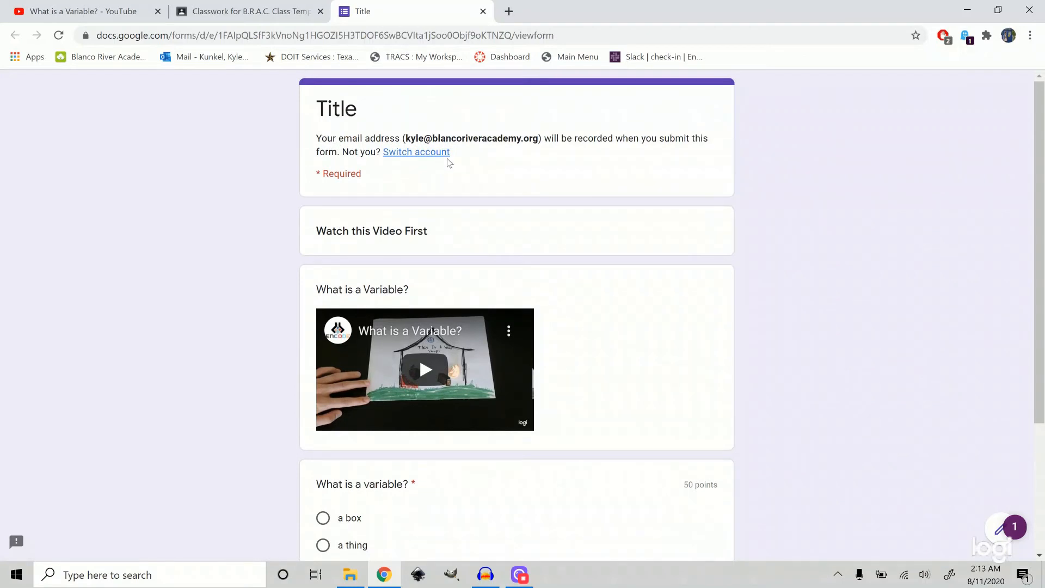
# Step: Review the "Watch this Video First" heading, and play and pause the embedded "What is a Variable?" video
pyautogui.moveTo(315, 232); pyautogui.dragTo(450, 233)
pyautogui.click(449, 233)
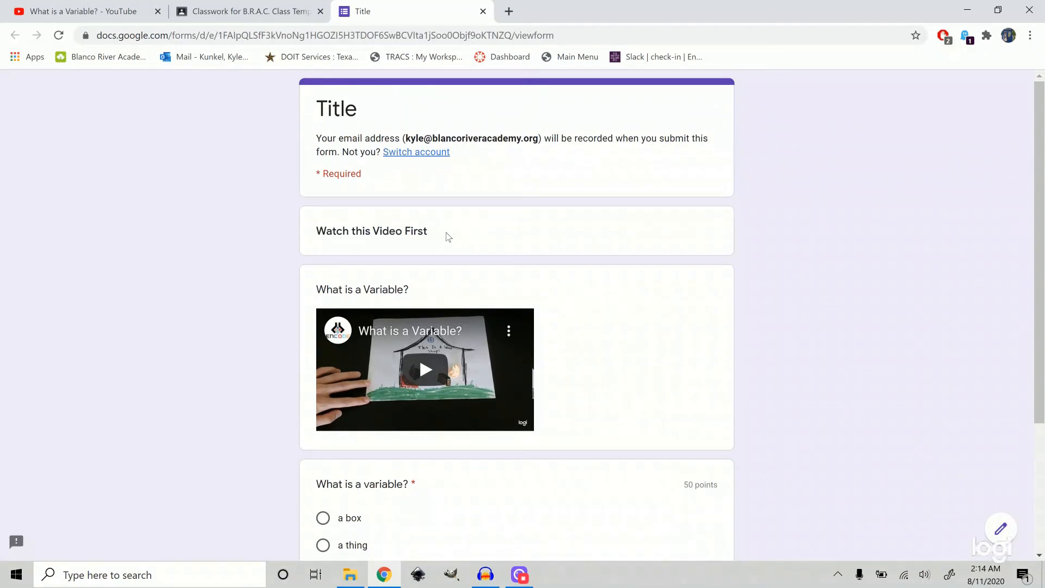
pyautogui.scroll(-1, 449, 237)
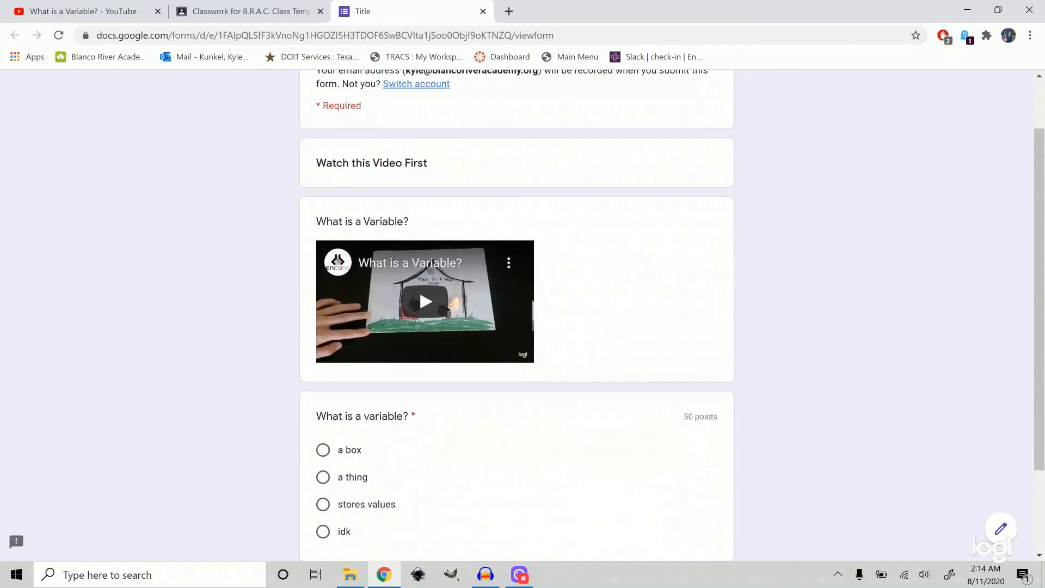
pyautogui.moveTo(315, 221); pyautogui.dragTo(414, 220)
pyautogui.click(423, 298)
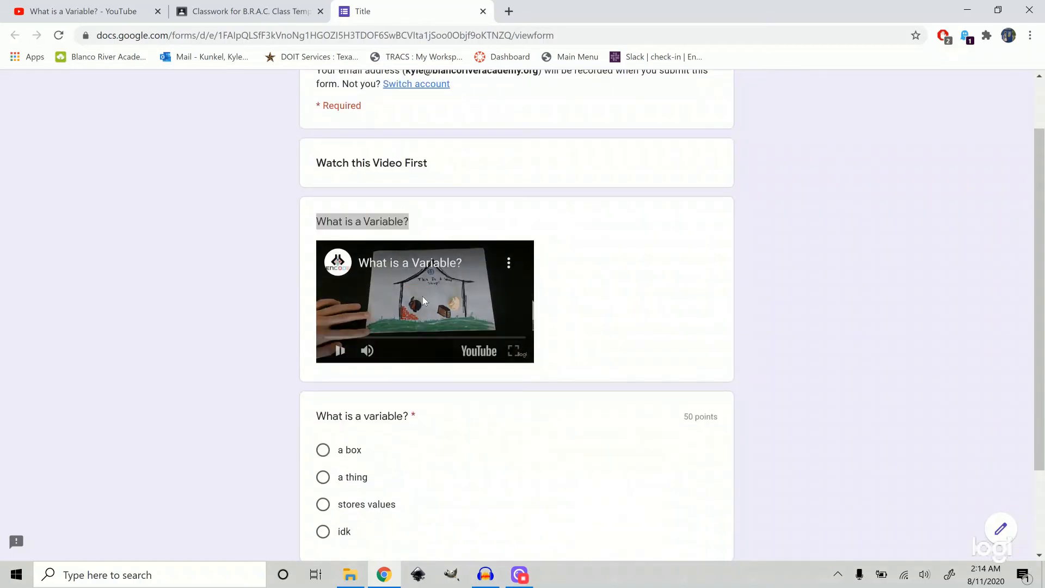
pyautogui.scroll(-1, 426, 287)
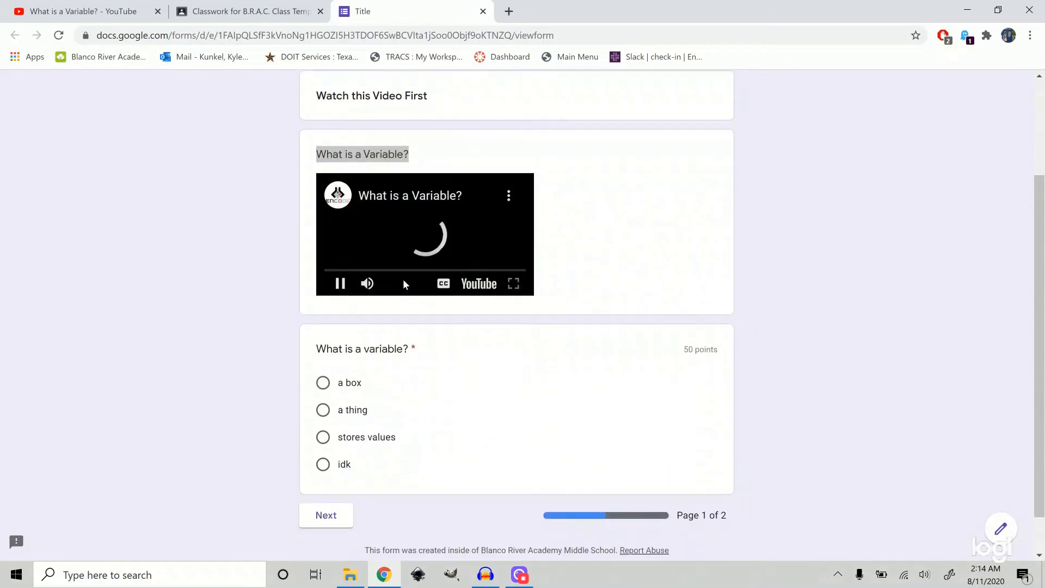
pyautogui.click(340, 283)
pyautogui.scroll(-1, 257, 276)
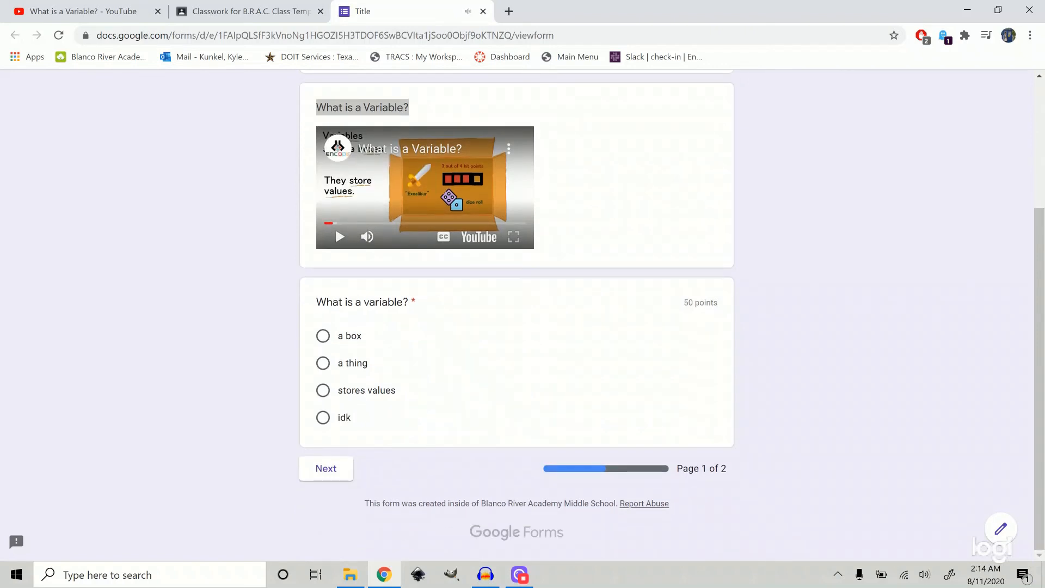
# Step: Answer the "What is a variable?" question with "stores values"
pyautogui.click(440, 301)
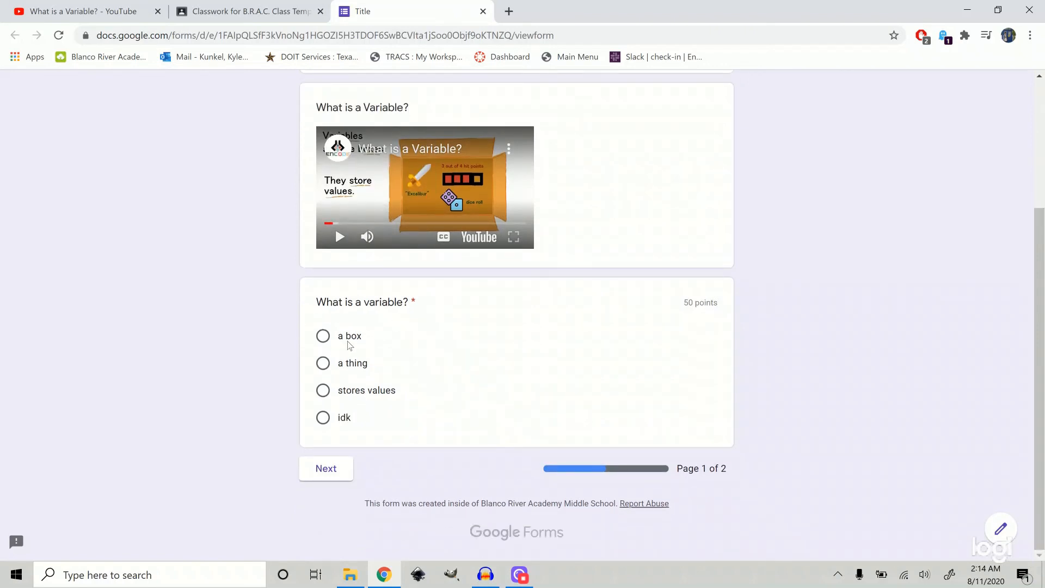
pyautogui.click(323, 335)
pyautogui.click(324, 392)
pyautogui.click(322, 337)
pyautogui.click(324, 392)
# Step: Check the page indicator and the form's first page, and continue to the second page
pyautogui.moveTo(675, 469); pyautogui.dragTo(734, 474)
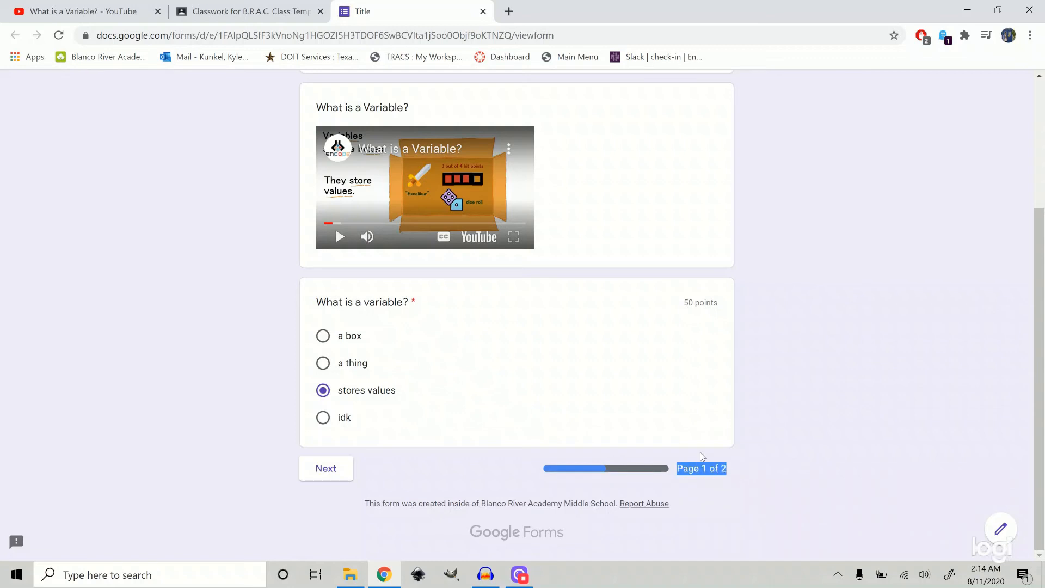
pyautogui.scroll(3, 575, 309)
pyautogui.scroll(-3, 522, 242)
pyautogui.click(327, 475)
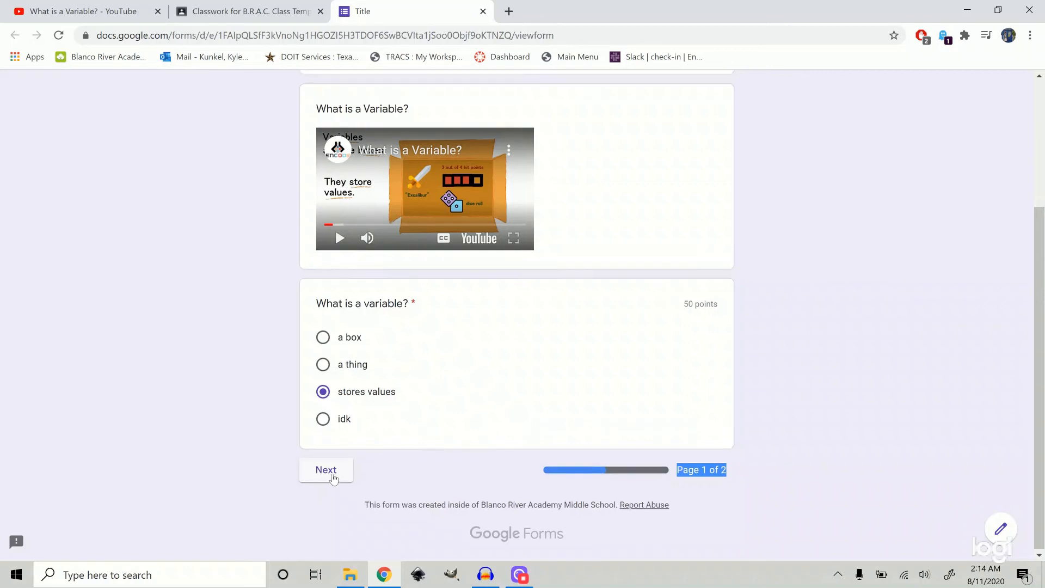
pyautogui.doubleClick(379, 111)
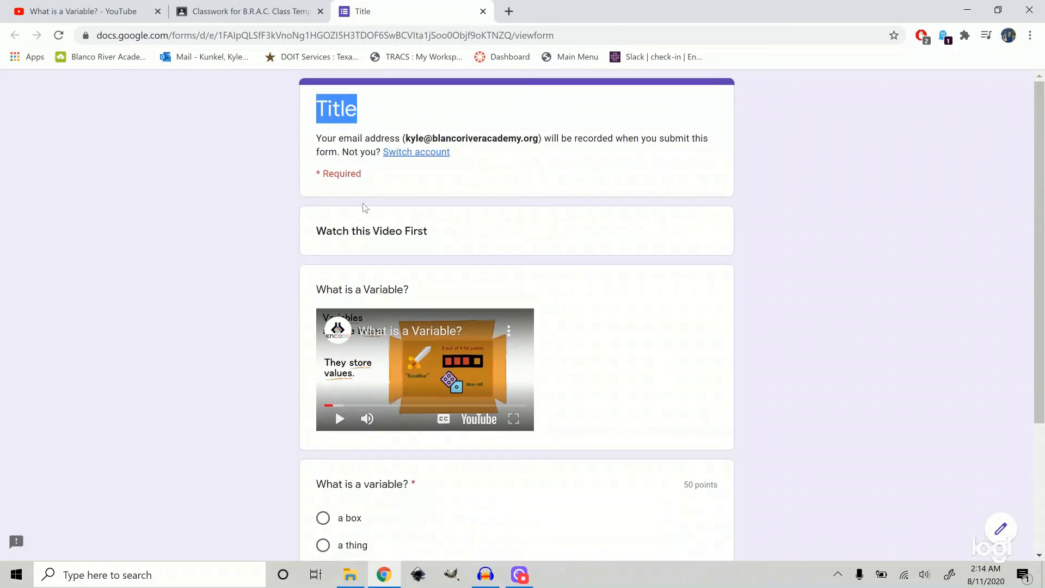
pyautogui.scroll(-4, 361, 208)
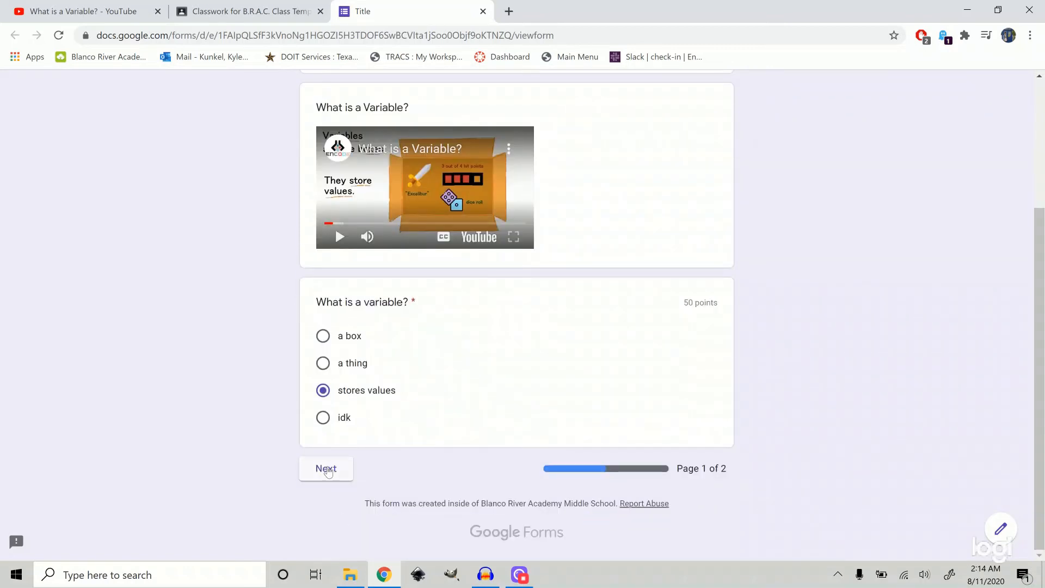
pyautogui.click(337, 468)
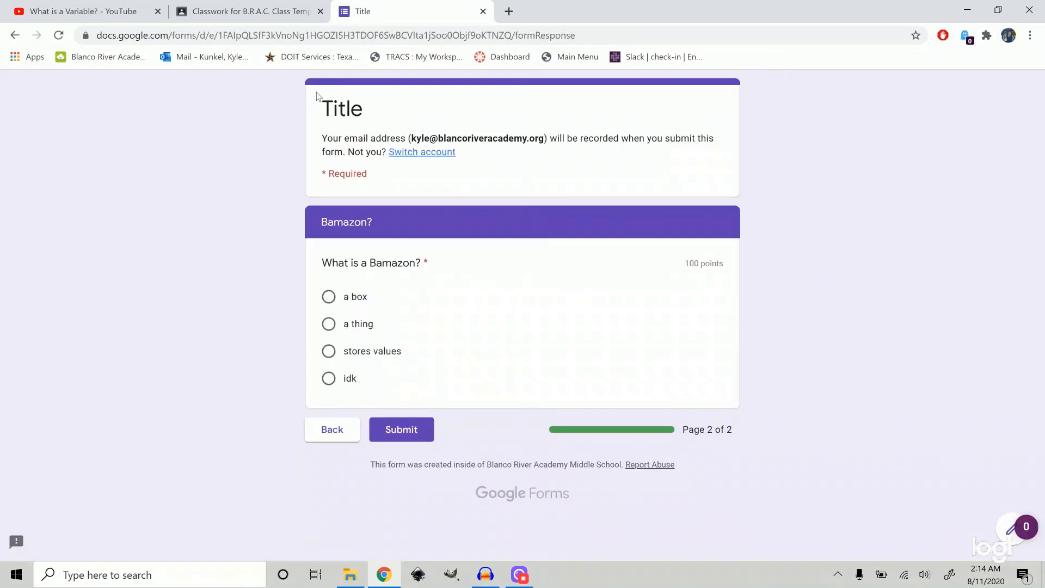
# Step: Review the second page's contents and its "Bamazon?" section heading
pyautogui.moveTo(322, 103); pyautogui.dragTo(851, 430)
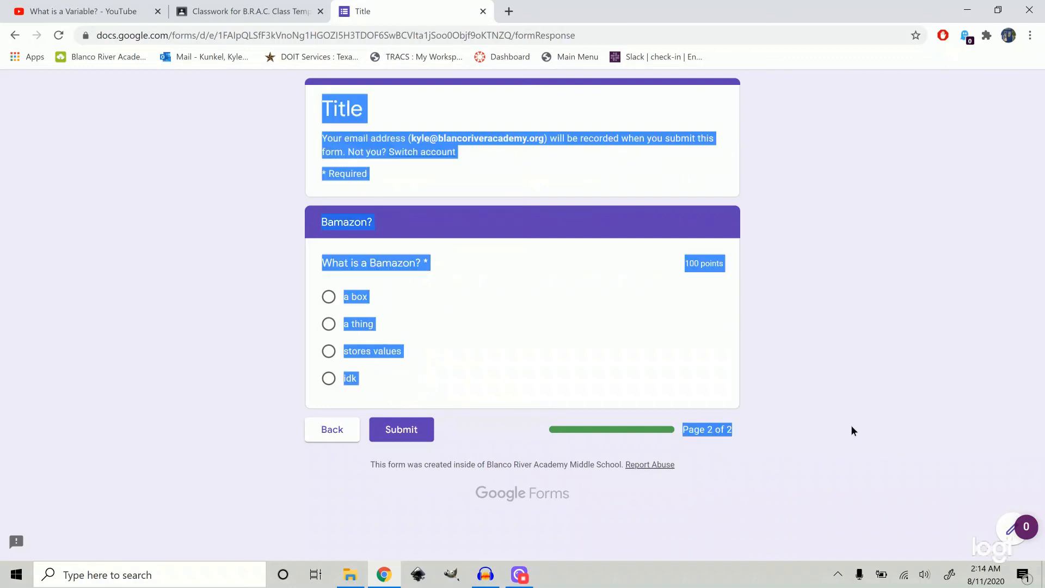
pyautogui.click(461, 250)
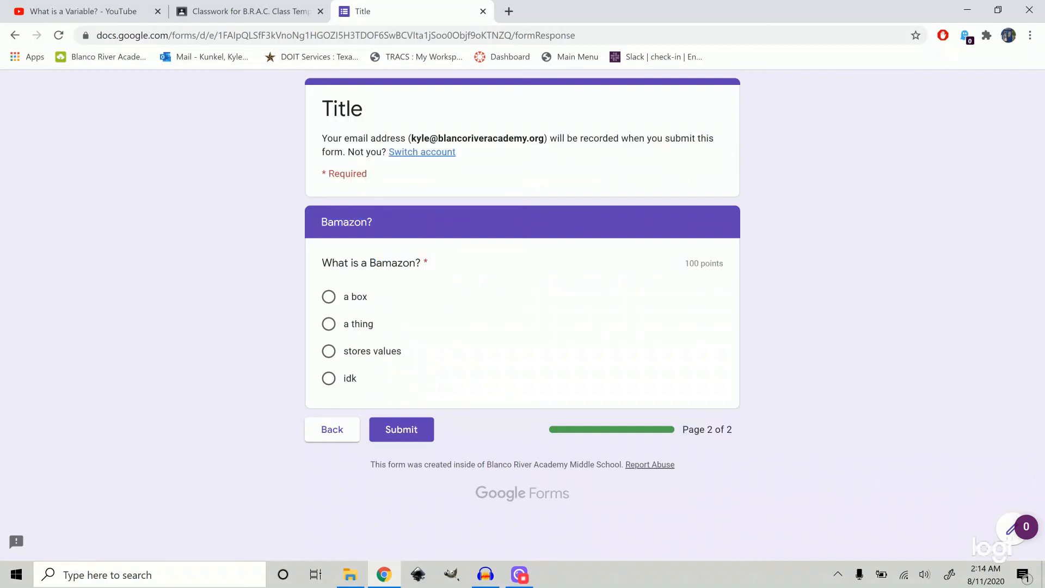
pyautogui.moveTo(383, 220); pyautogui.dragTo(310, 224)
pyautogui.click(391, 219)
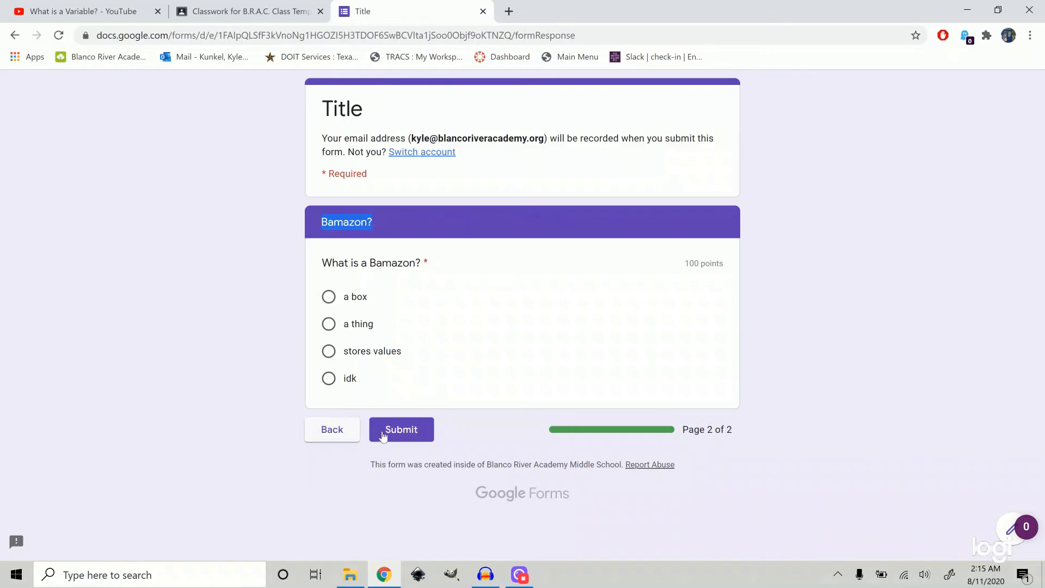
# Step: Go back to the first page and check the video and the chosen answer to "What is a variable?"
pyautogui.click(333, 432)
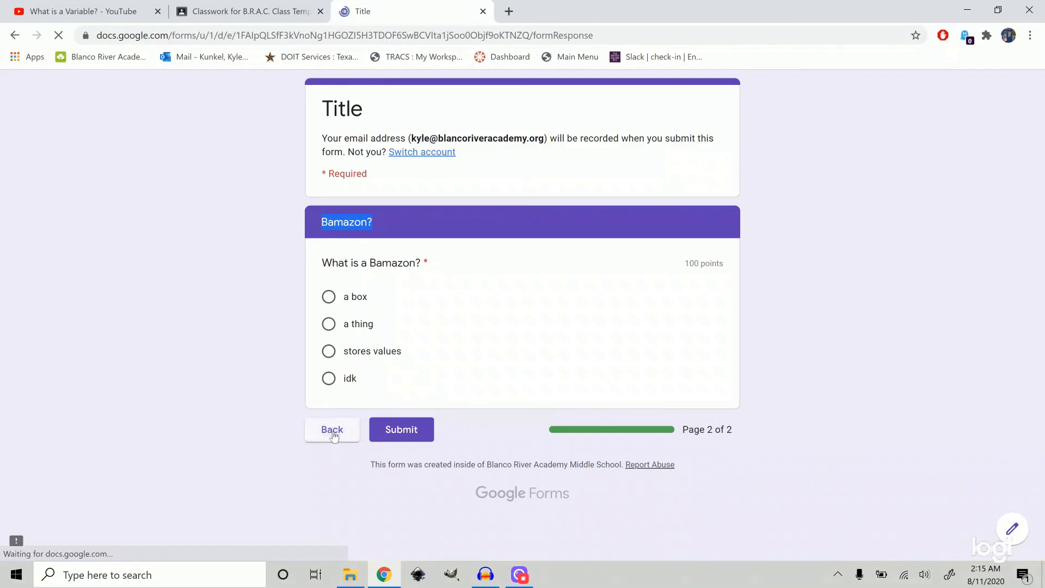
pyautogui.scroll(-1, 442, 313)
pyautogui.scroll(-2, 442, 314)
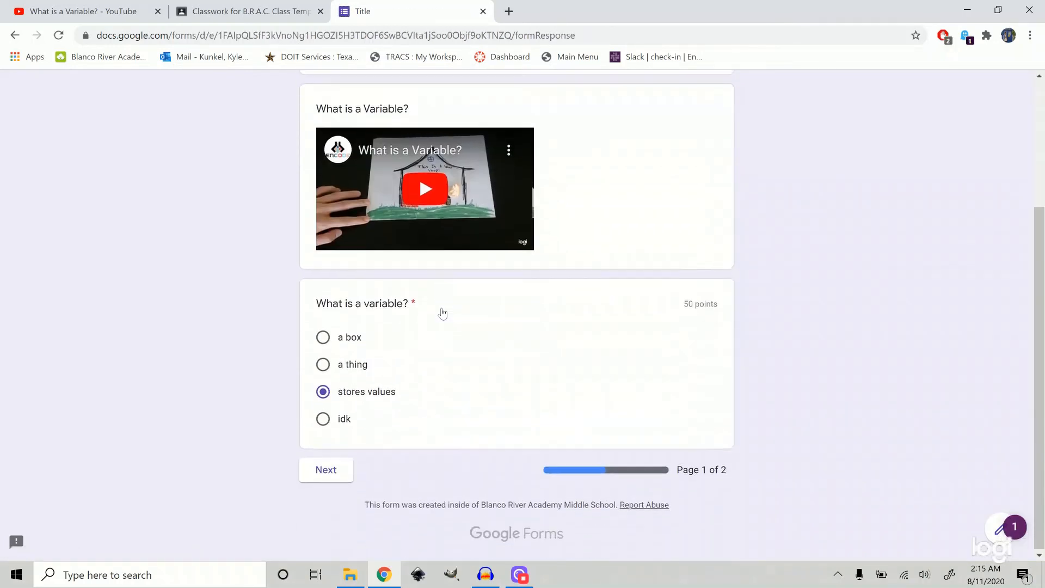
pyautogui.scroll(3, 441, 313)
pyautogui.scroll(-3, 376, 283)
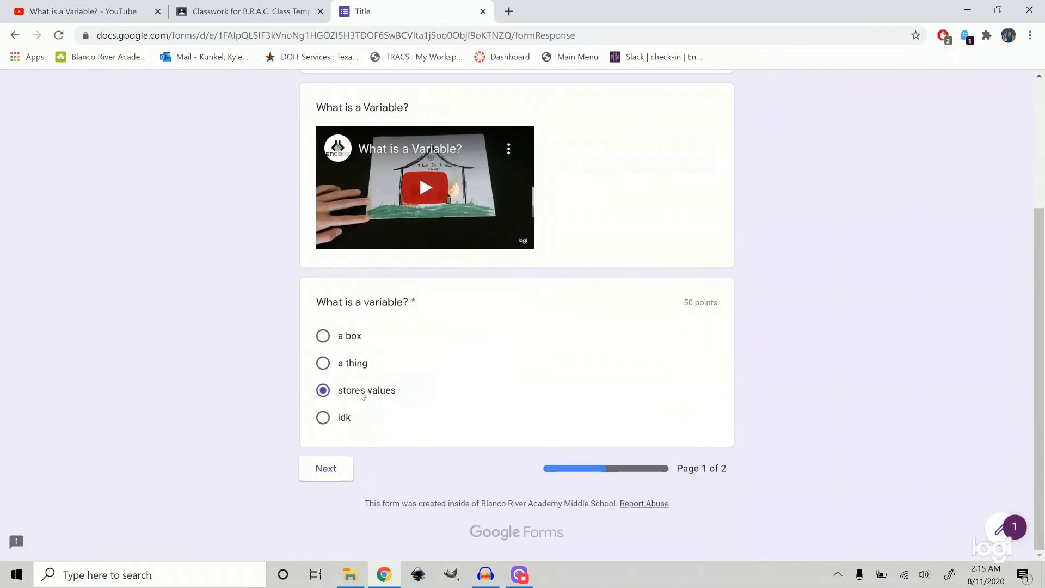
# Step: Return to the second page, answer "What is a Bamazon?" with "idk" and submit the form
pyautogui.click(329, 468)
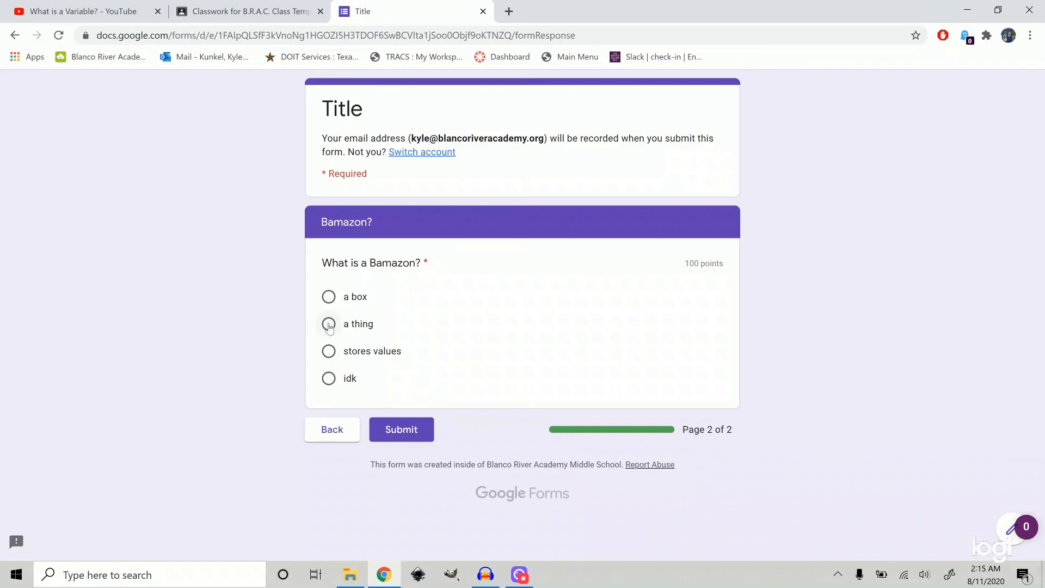
pyautogui.click(329, 377)
pyautogui.click(420, 431)
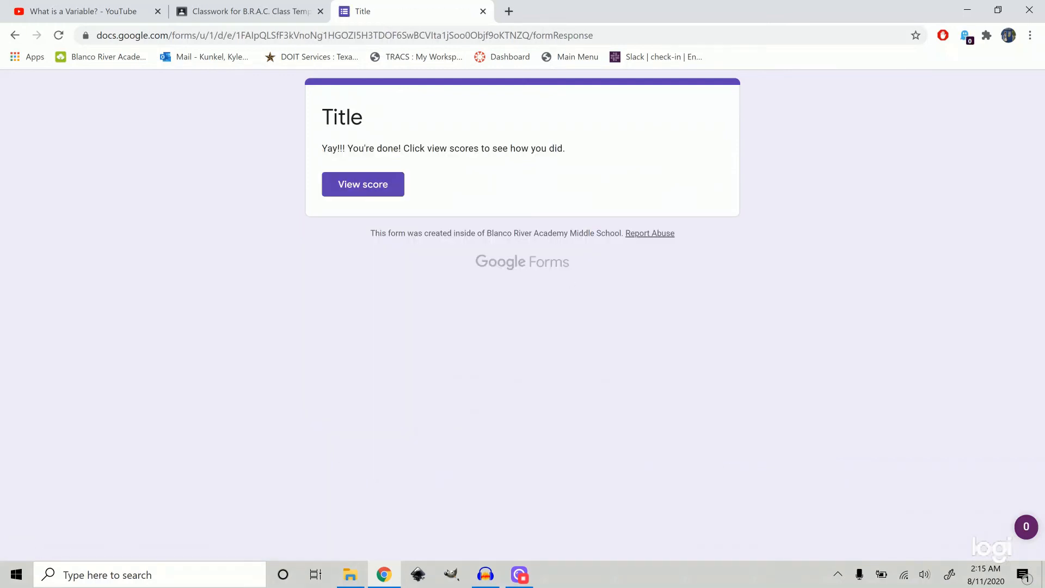
# Step: Read the confirmation message shown after submission and open the score report
pyautogui.moveTo(321, 151); pyautogui.dragTo(619, 153)
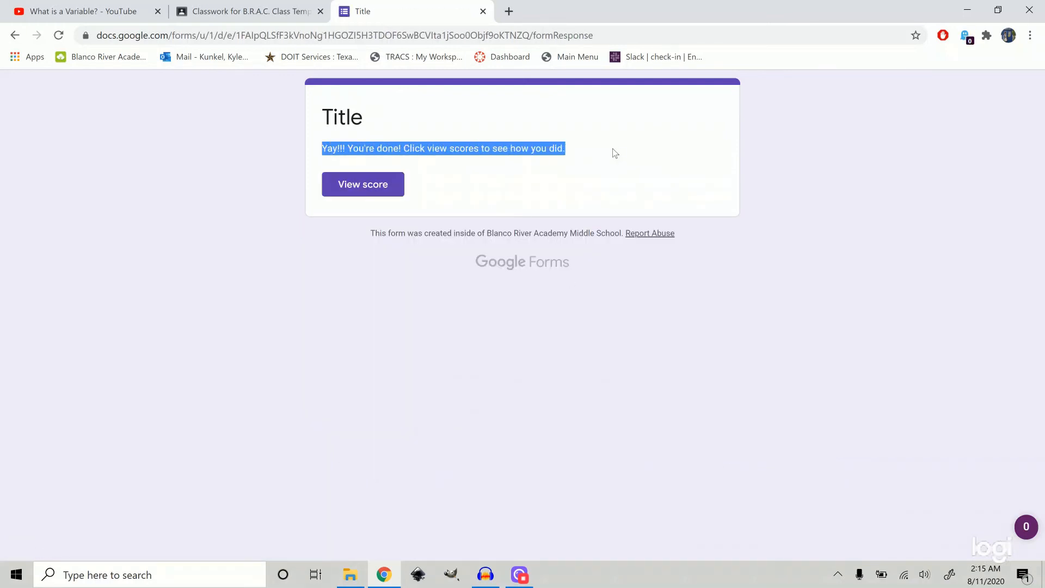
pyautogui.click(613, 149)
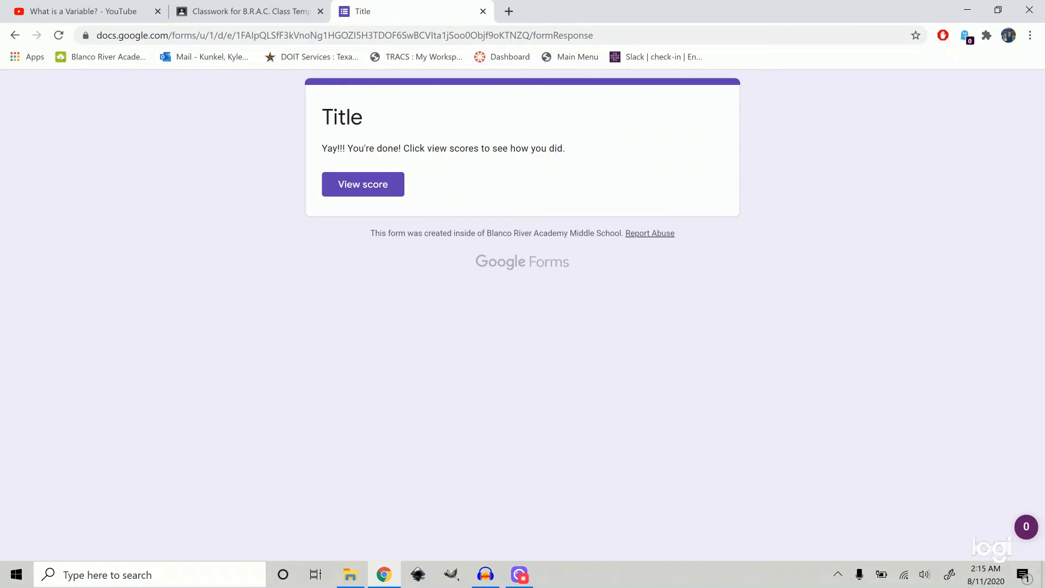
pyautogui.moveTo(404, 149); pyautogui.dragTo(574, 149)
pyautogui.click(503, 185)
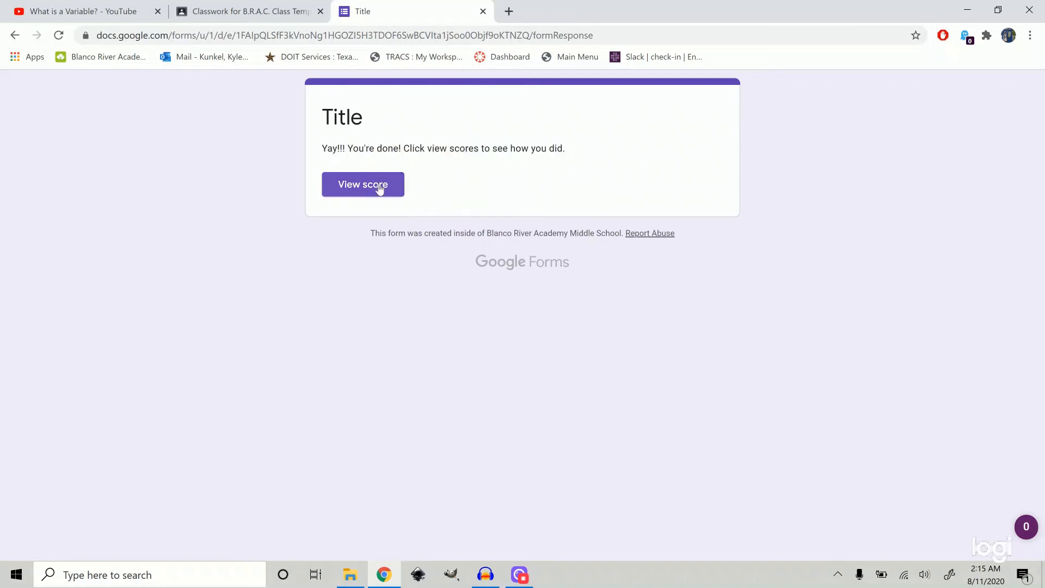
pyautogui.click(380, 186)
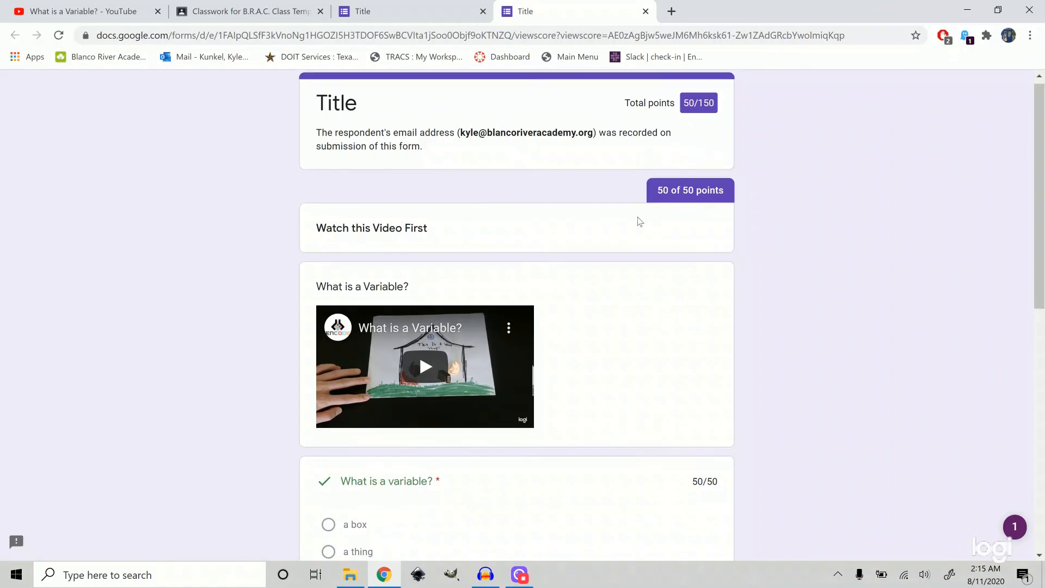
# Step: Review the graded answers in the score report and the feedback under "What is a variable?"
pyautogui.scroll(-4, 637, 229)
pyautogui.scroll(-3, 636, 238)
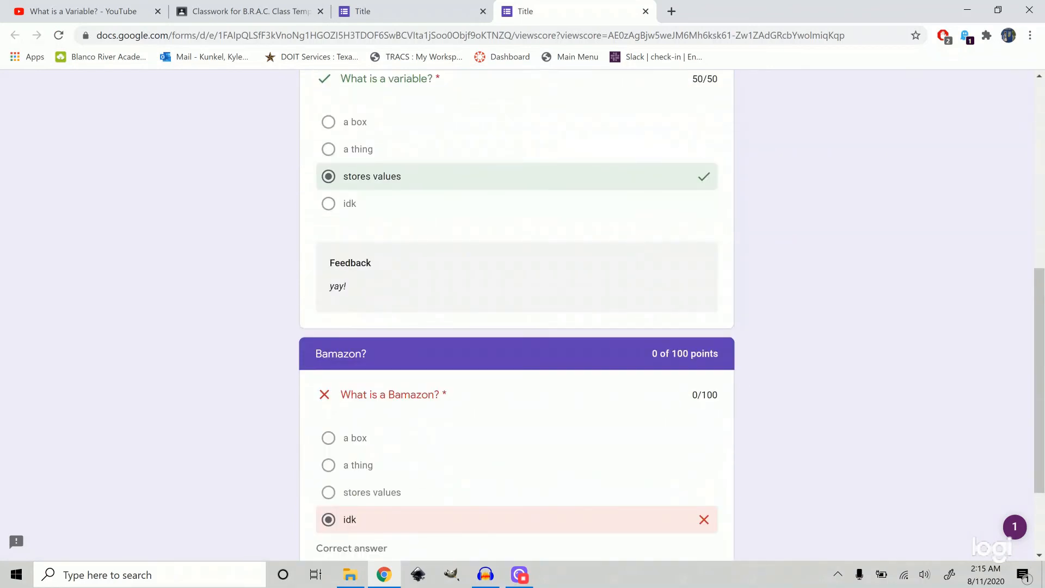
pyautogui.click(753, 401)
pyautogui.scroll(-3, 749, 401)
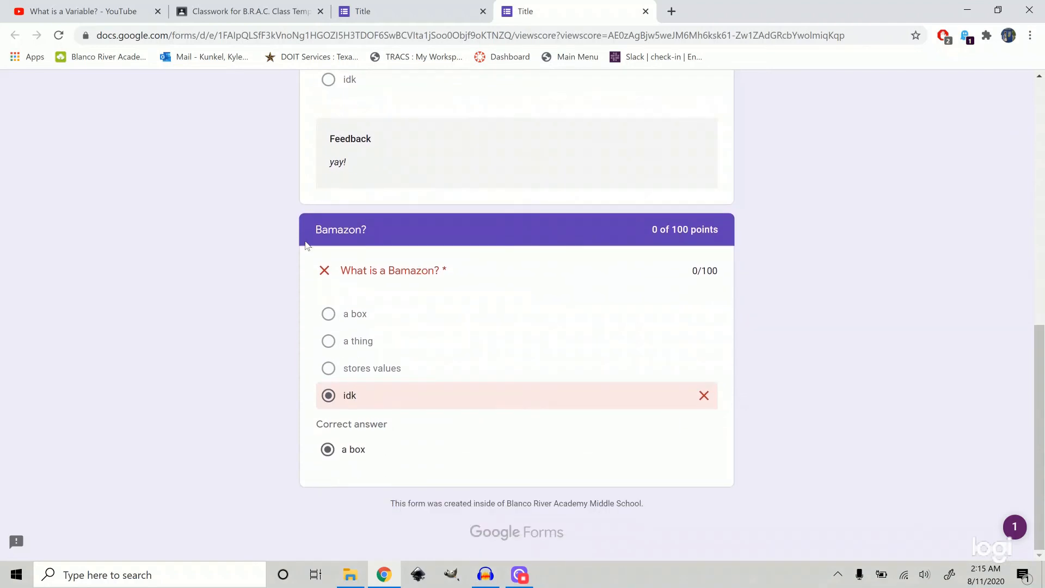
pyautogui.scroll(5, 632, 316)
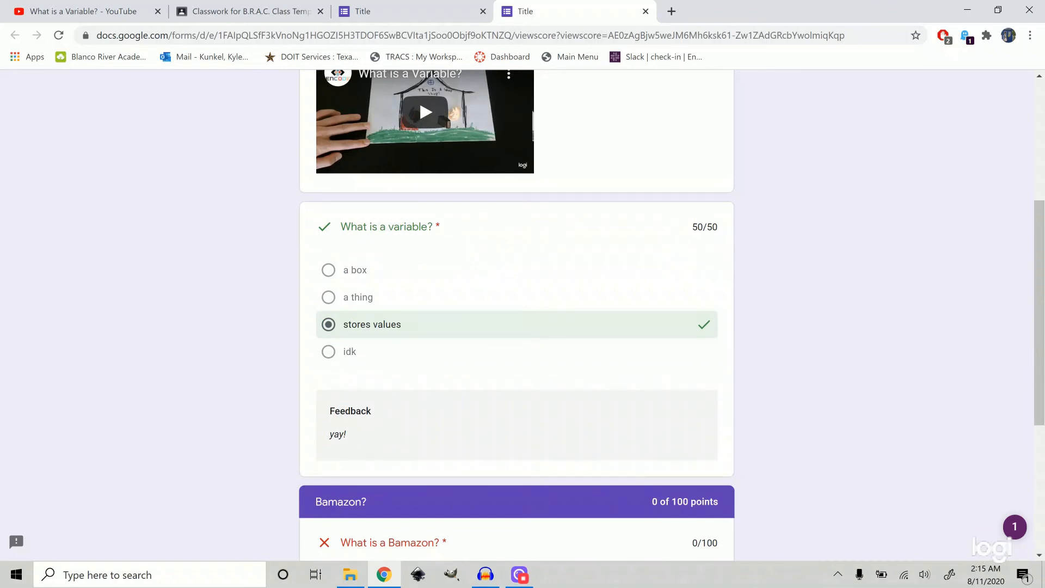
pyautogui.scroll(1, 684, 313)
pyautogui.scroll(-2, 685, 311)
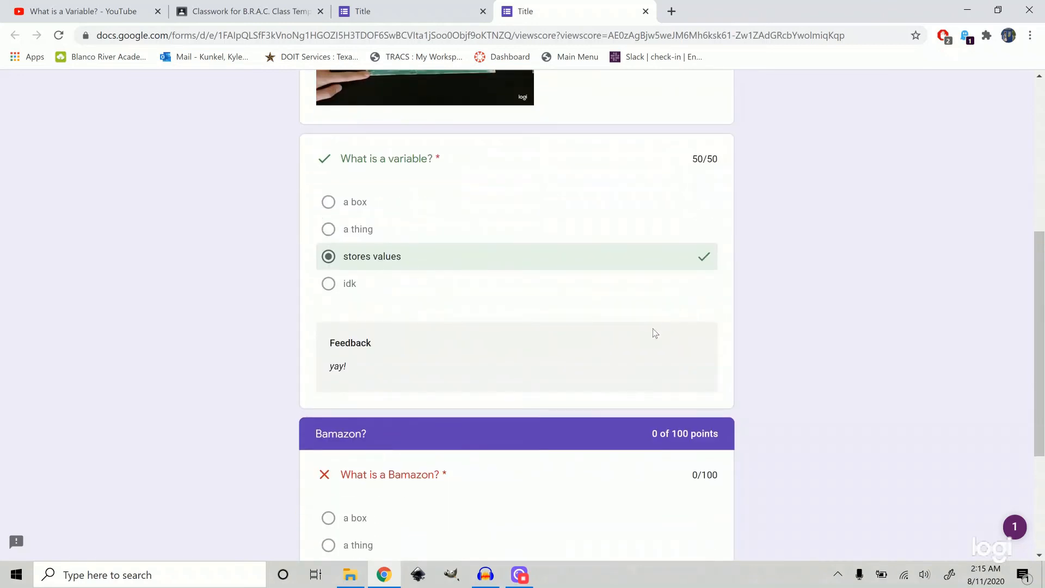
pyautogui.moveTo(329, 367); pyautogui.dragTo(366, 364)
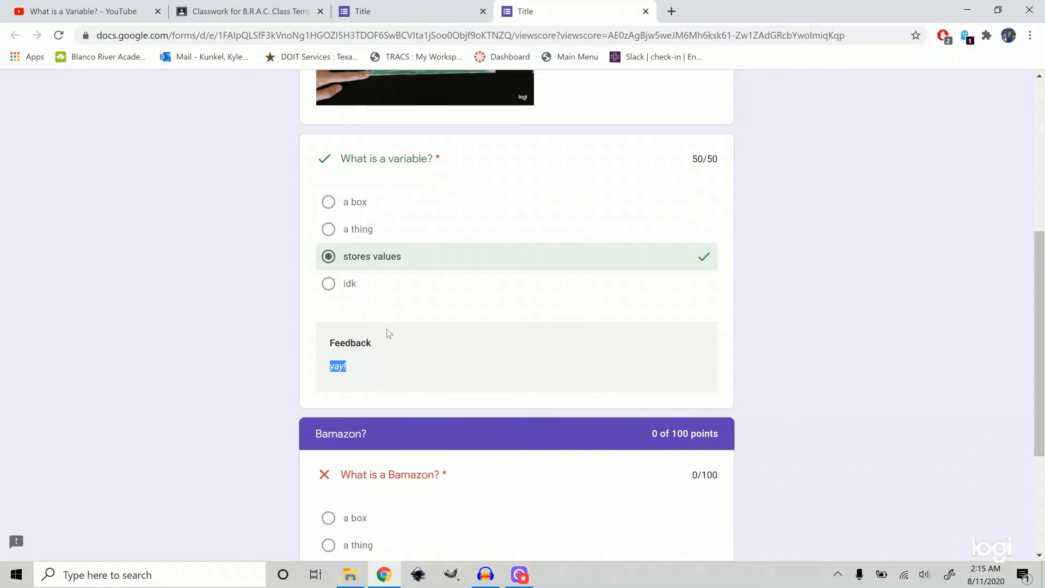
# Step: Examine the correct answer given for "What is a Bamazon?" and the total points of the report
pyautogui.scroll(-3, 385, 260)
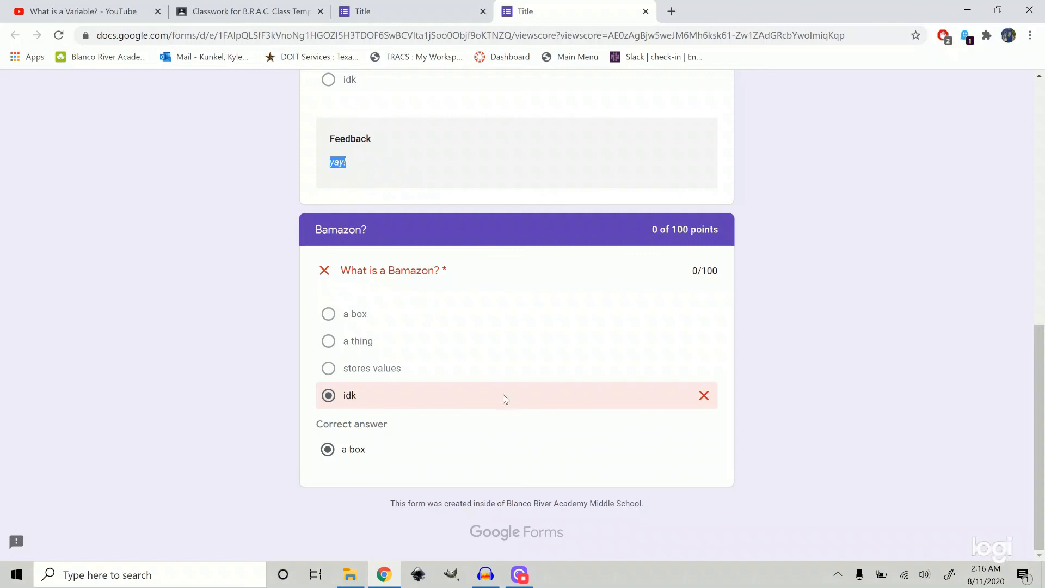
pyautogui.scroll(10, 401, 424)
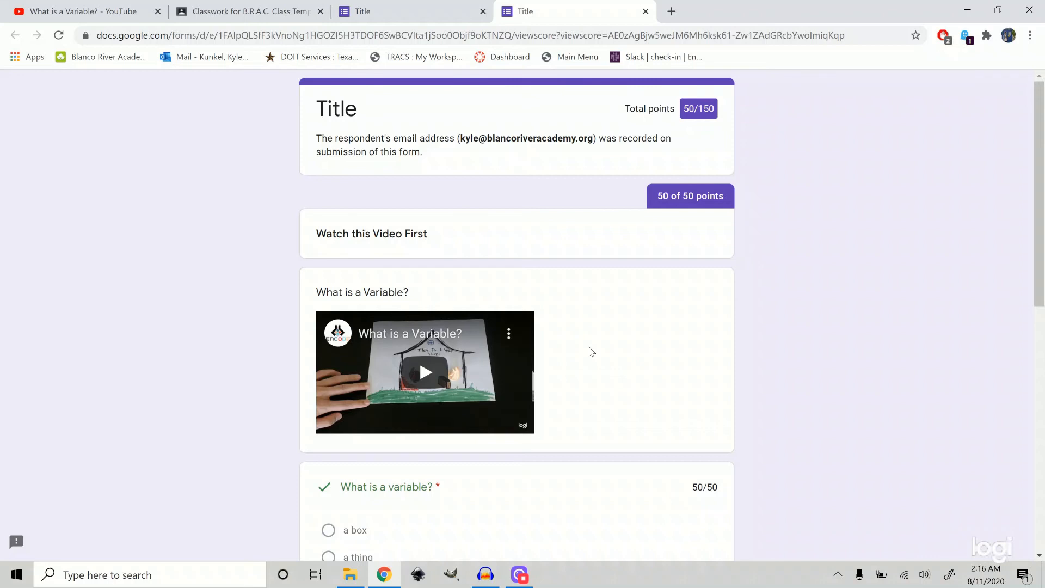
pyautogui.scroll(-5, 583, 349)
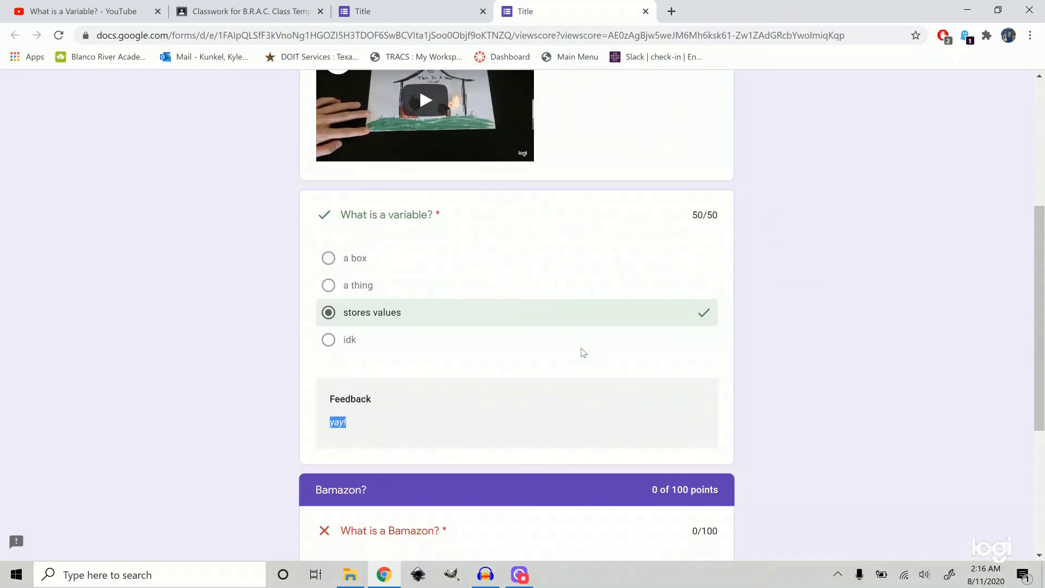
pyautogui.scroll(-5, 584, 354)
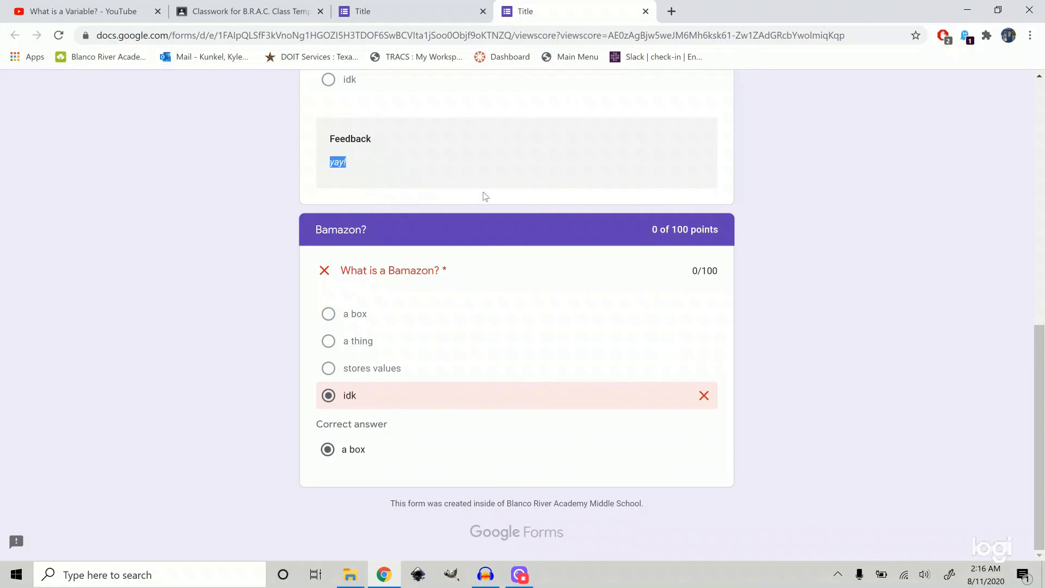
pyautogui.scroll(4, 471, 376)
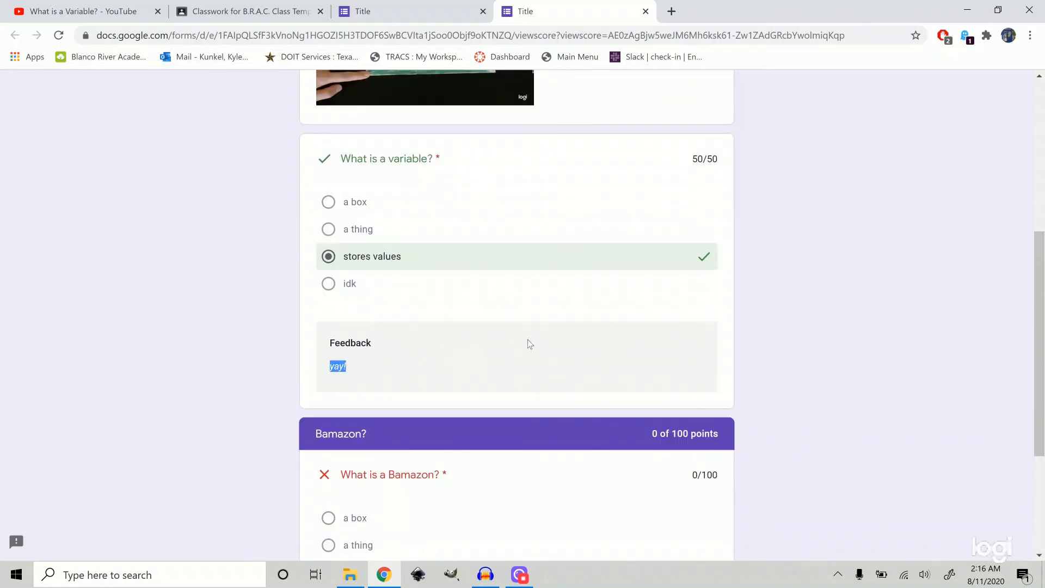
pyautogui.scroll(6, 527, 343)
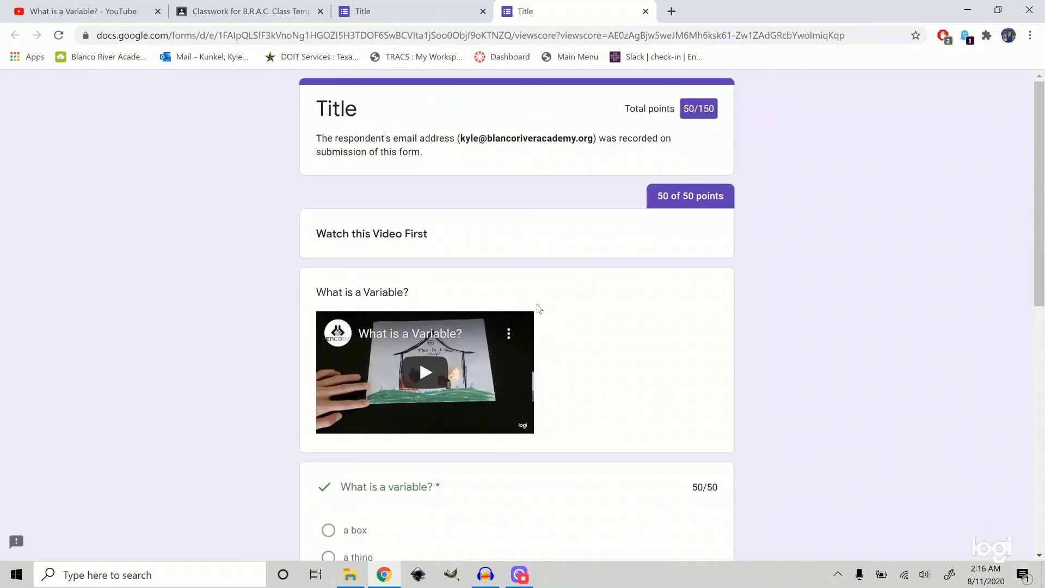
pyautogui.scroll(-10, 536, 305)
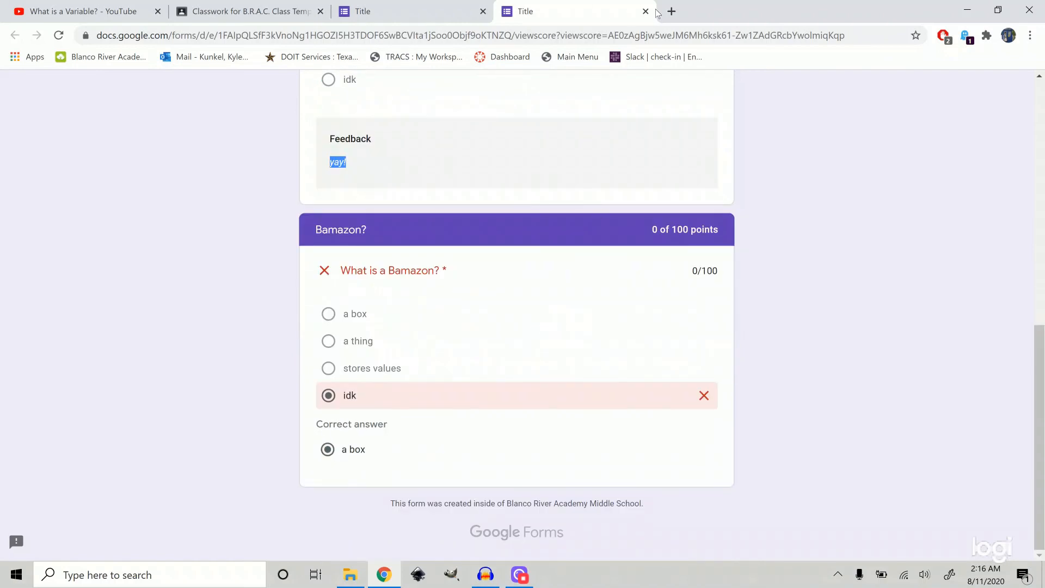
# Step: Close the score report and the form, switch to Google Drive and select the "Title" form
pyautogui.click(645, 11)
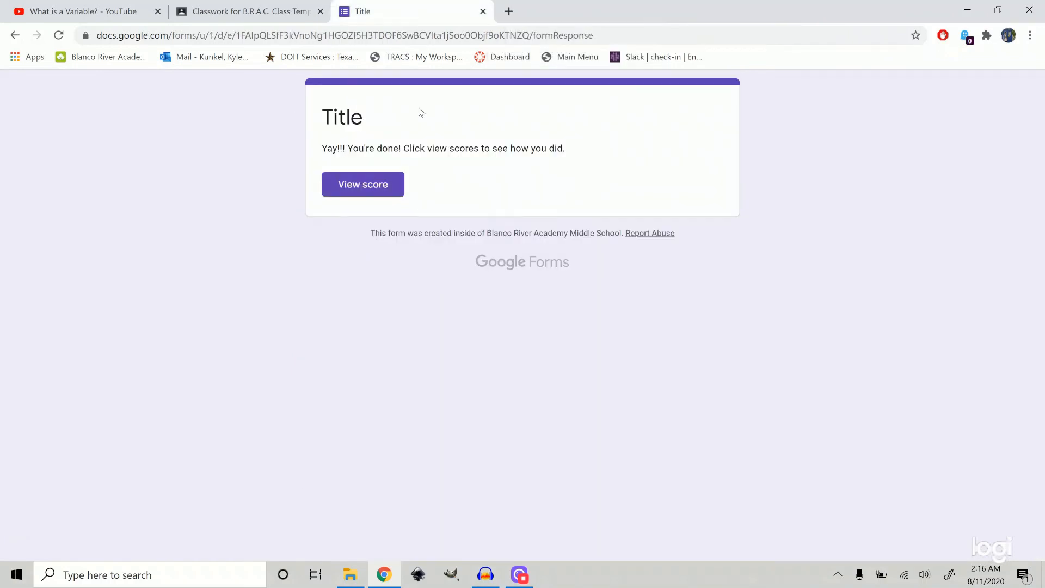
pyautogui.click(483, 11)
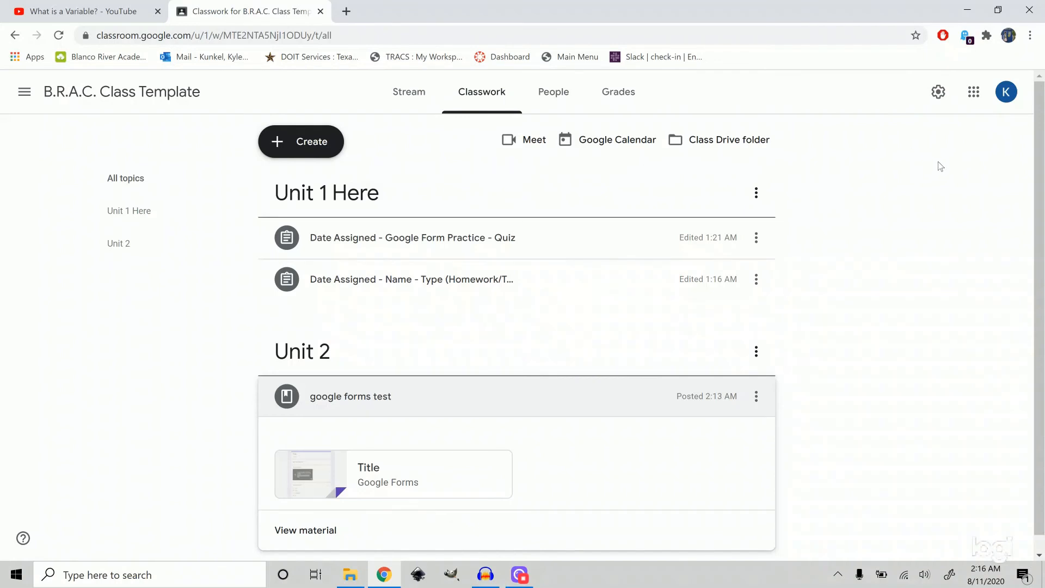
pyautogui.click(975, 97)
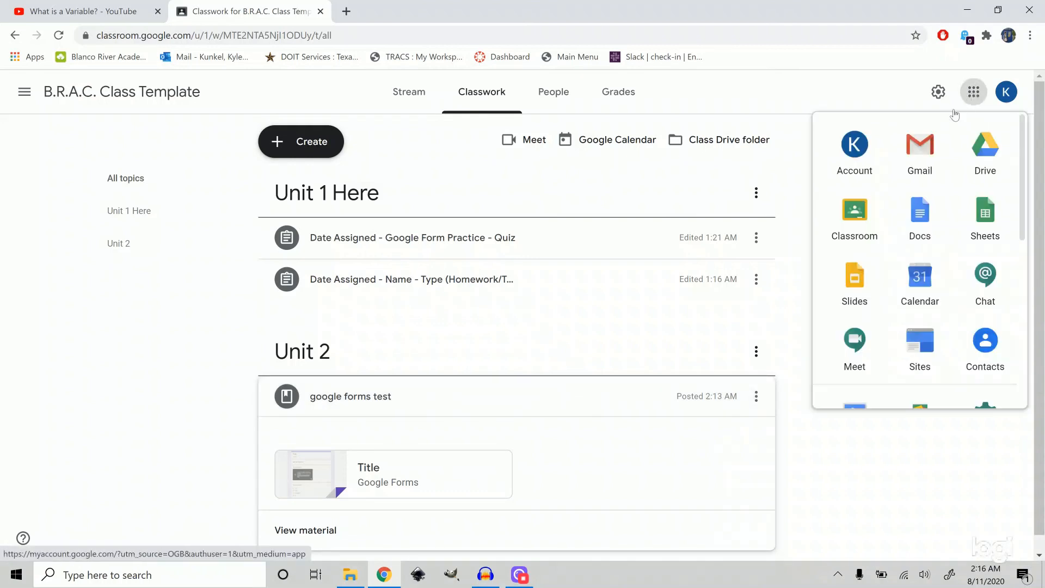
pyautogui.click(982, 164)
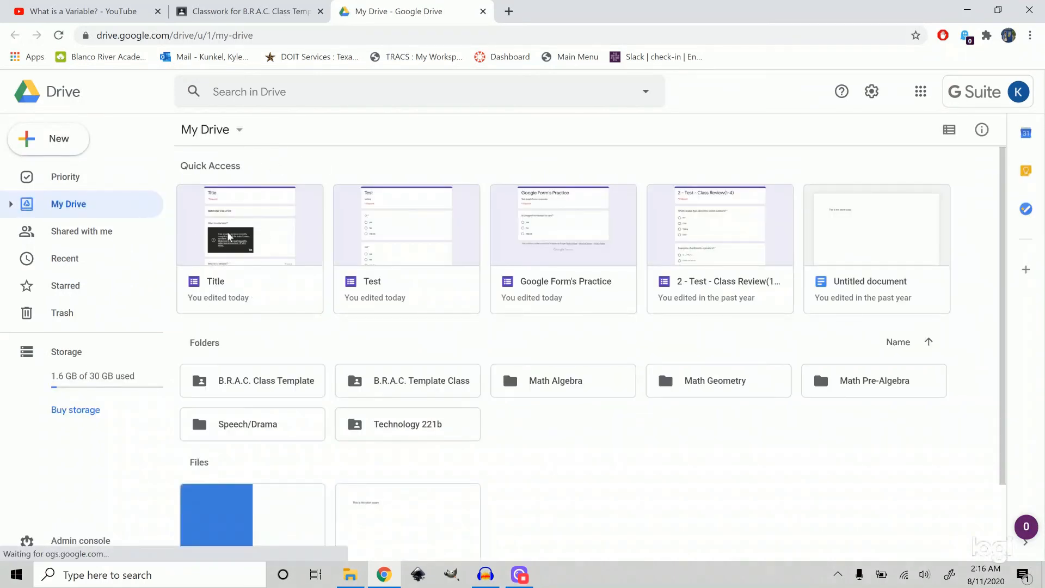
pyautogui.click(232, 272)
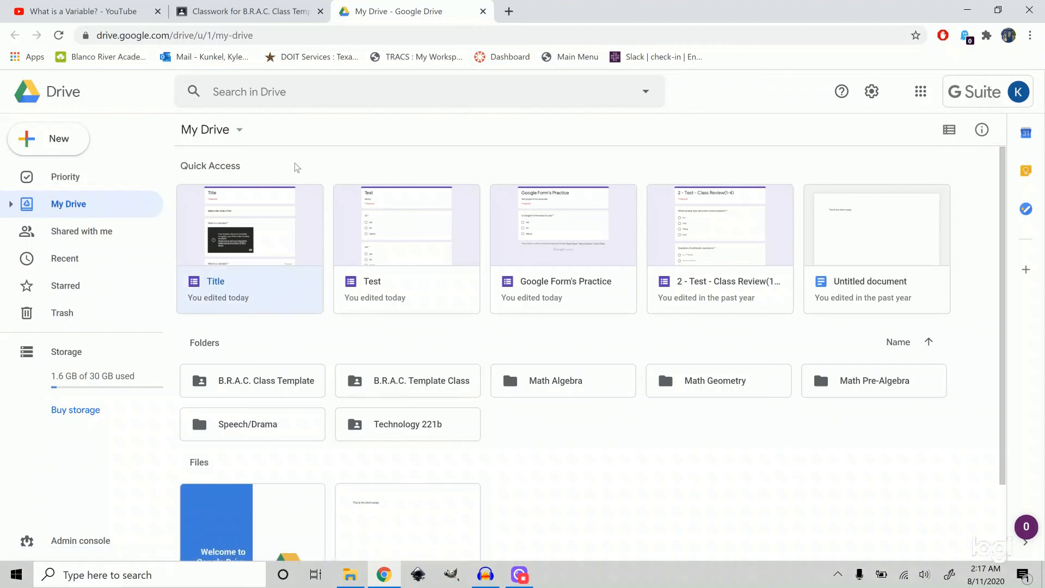
# Step: Search Drive for "title" and open the "Title" form
pyautogui.click(256, 93)
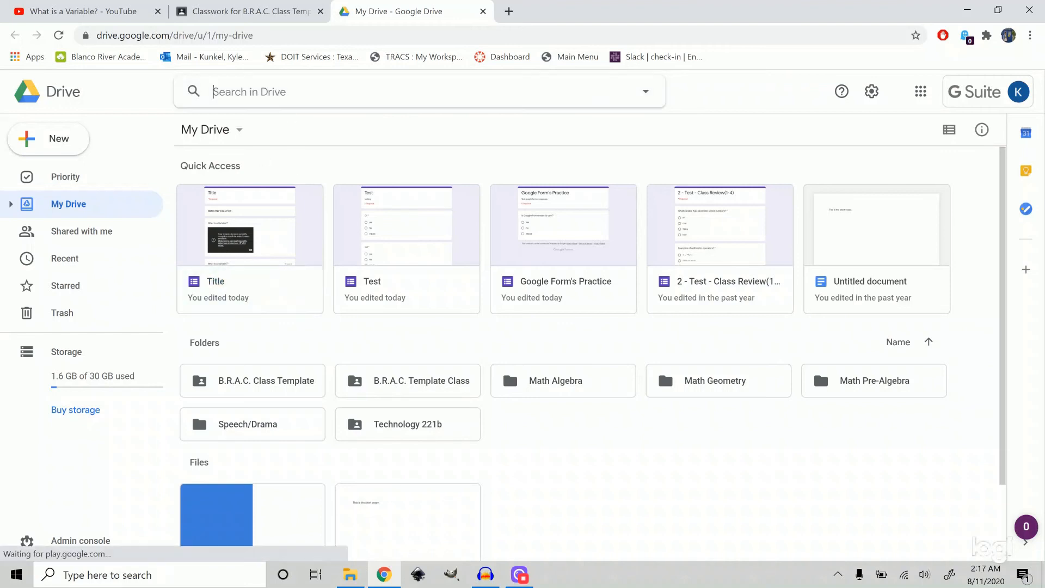
pyautogui.write('tle')
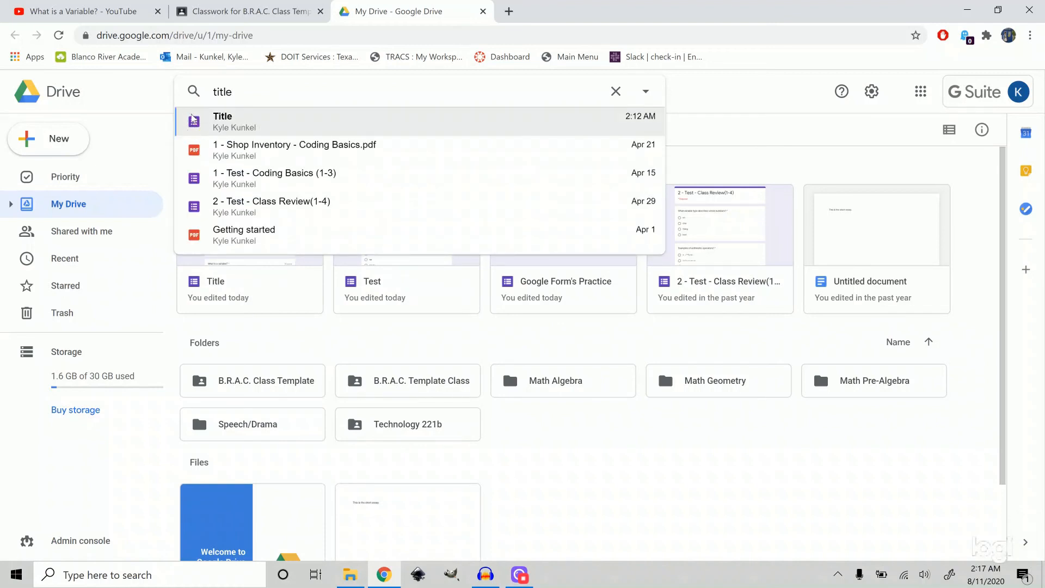
pyautogui.click(229, 122)
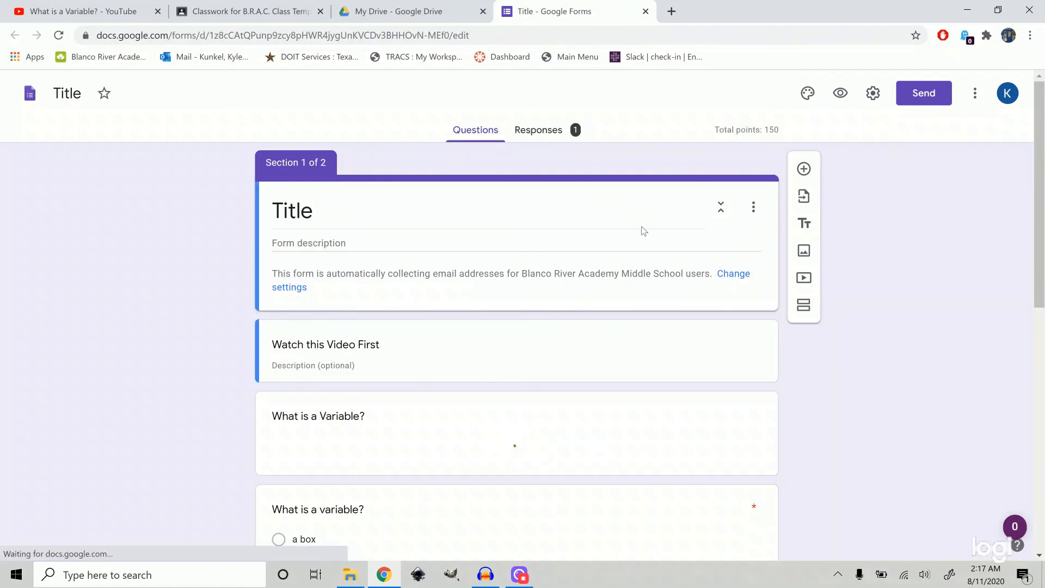
# Step: Open the form's responses and review the summary's insights, frequently missed questions and scores
pyautogui.click(541, 134)
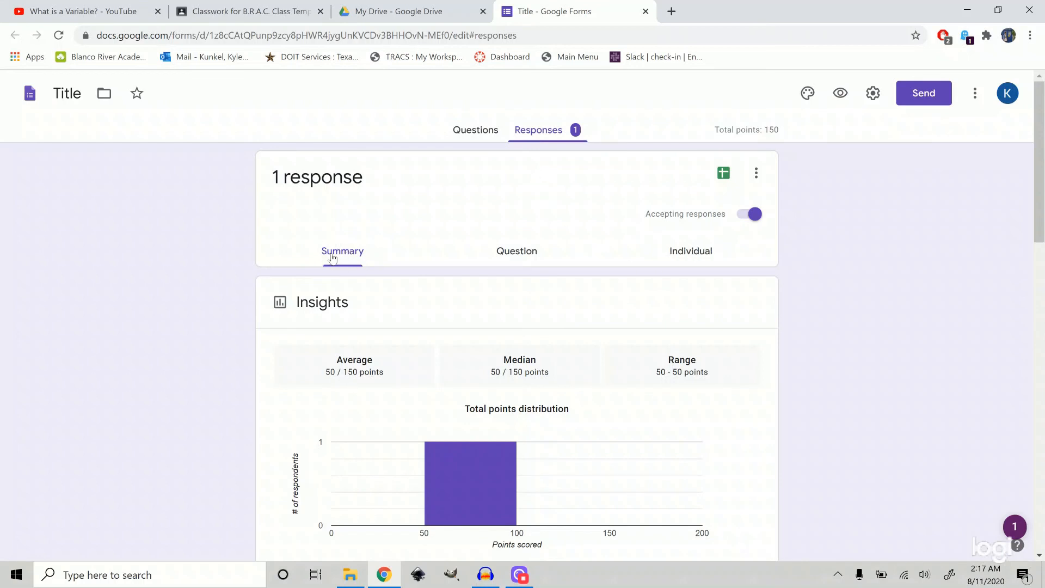
pyautogui.scroll(-2, 367, 318)
pyautogui.scroll(-1, 368, 319)
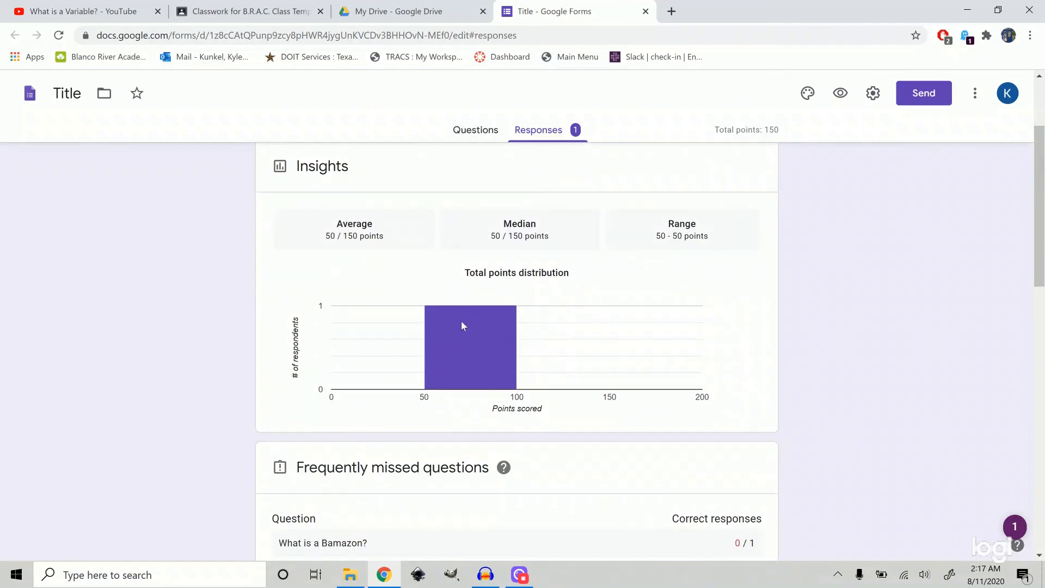
pyautogui.scroll(-6, 452, 256)
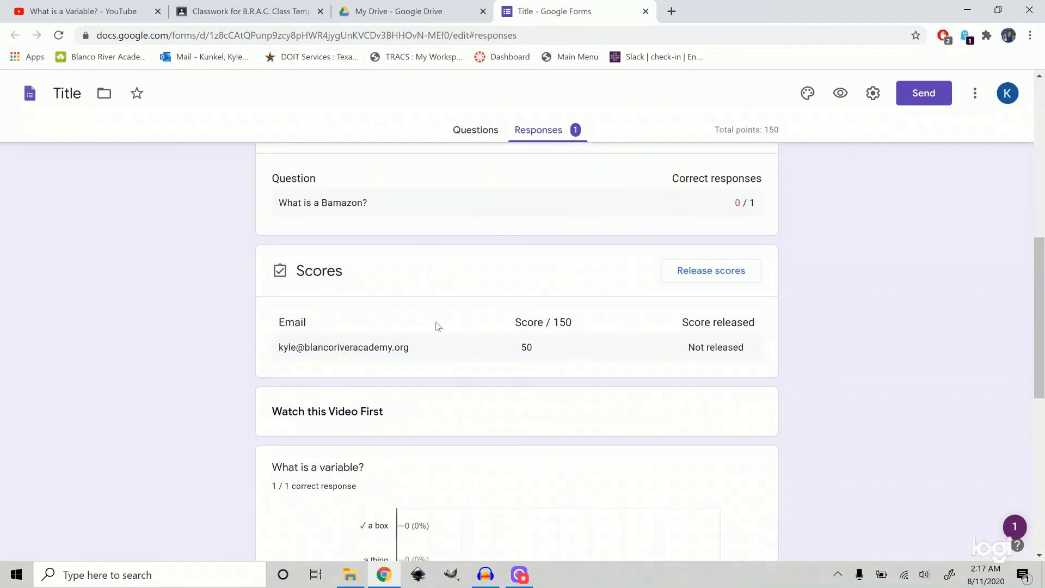
pyautogui.scroll(-1, 438, 327)
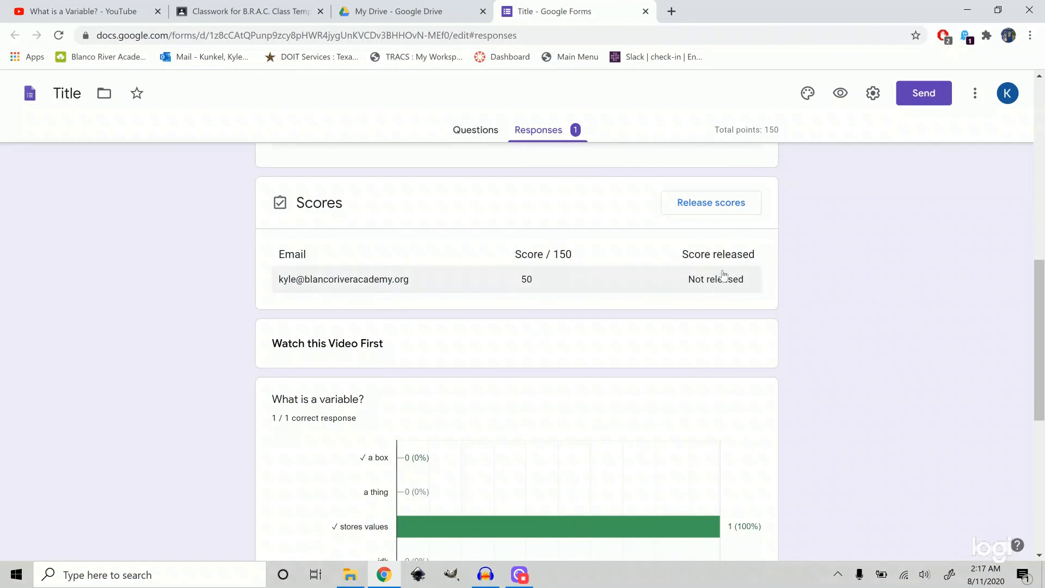
# Step: Examine the answer charts for "What is a variable?" and "What is a Bamazon?" in the response summary
pyautogui.scroll(-3, 707, 317)
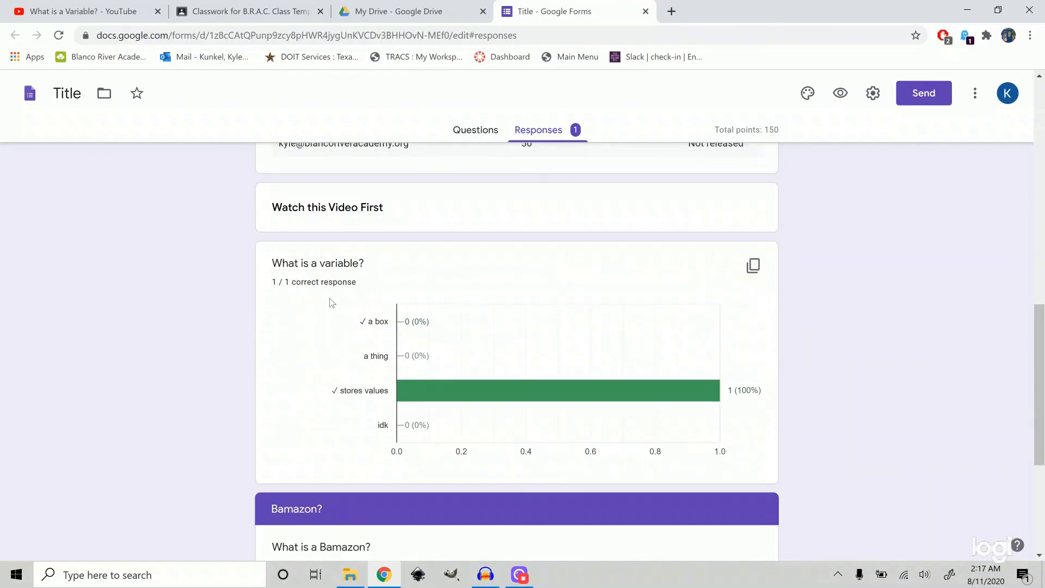
pyautogui.moveTo(629, 319)
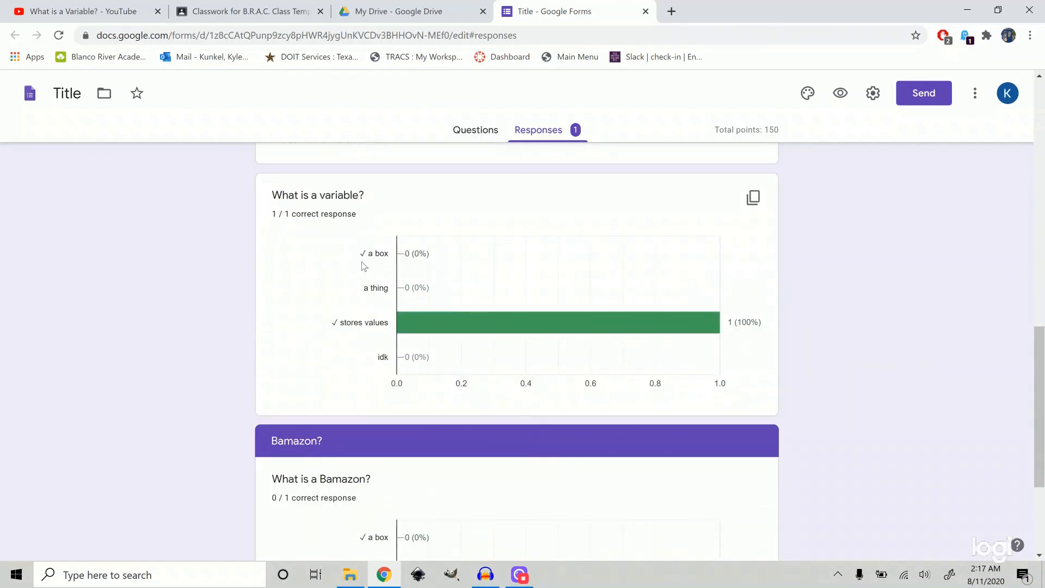
pyautogui.scroll(-3, 511, 316)
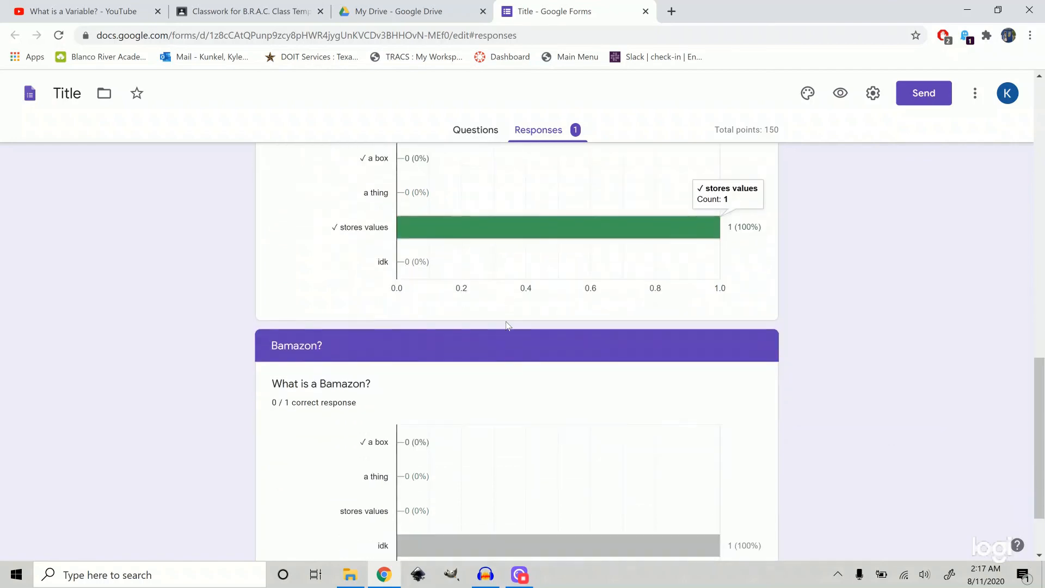
pyautogui.scroll(20, 506, 329)
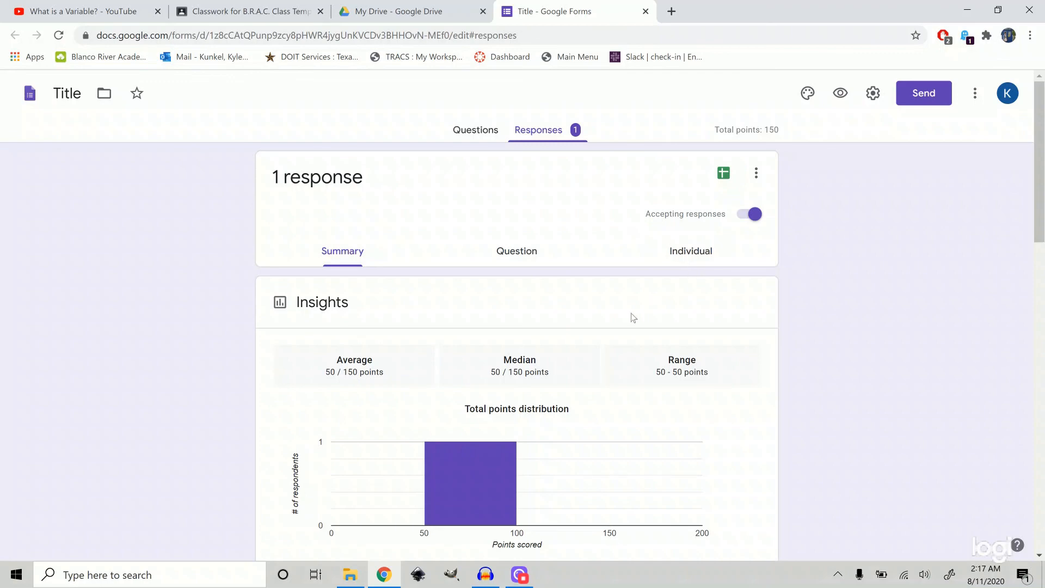
pyautogui.scroll(-15, 633, 317)
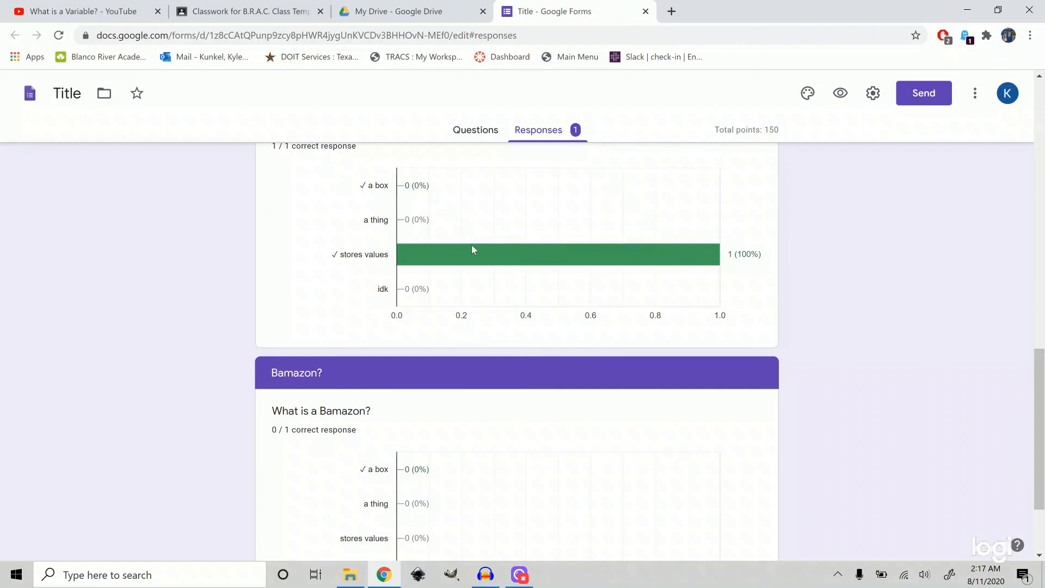
pyautogui.moveTo(701, 252)
pyautogui.scroll(7, 425, 272)
pyautogui.scroll(5, 403, 271)
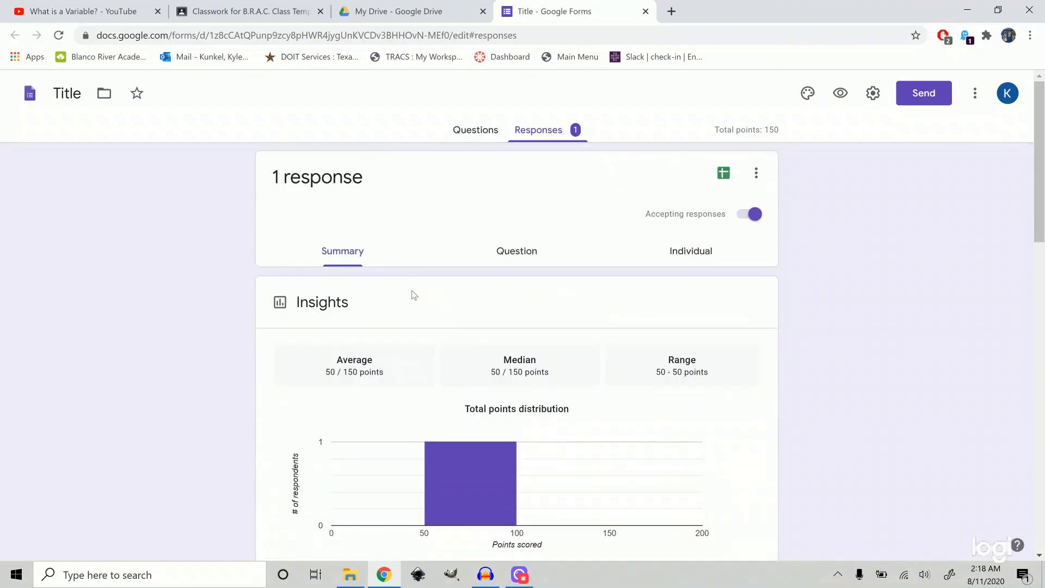
# Step: View the individual responses and check the list of respondents
pyautogui.click(695, 254)
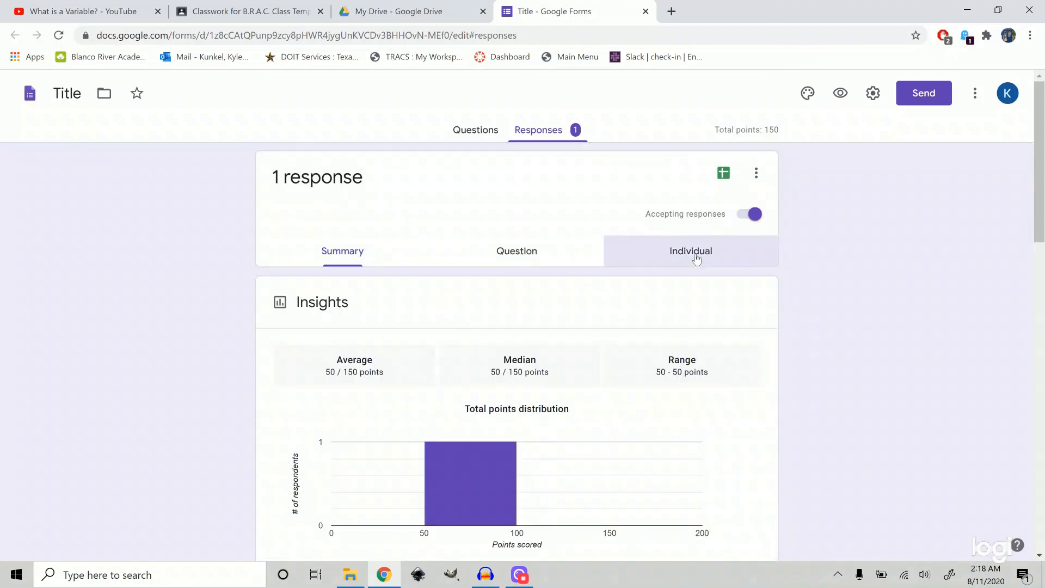
pyautogui.scroll(-2, 696, 258)
pyautogui.scroll(1, 708, 191)
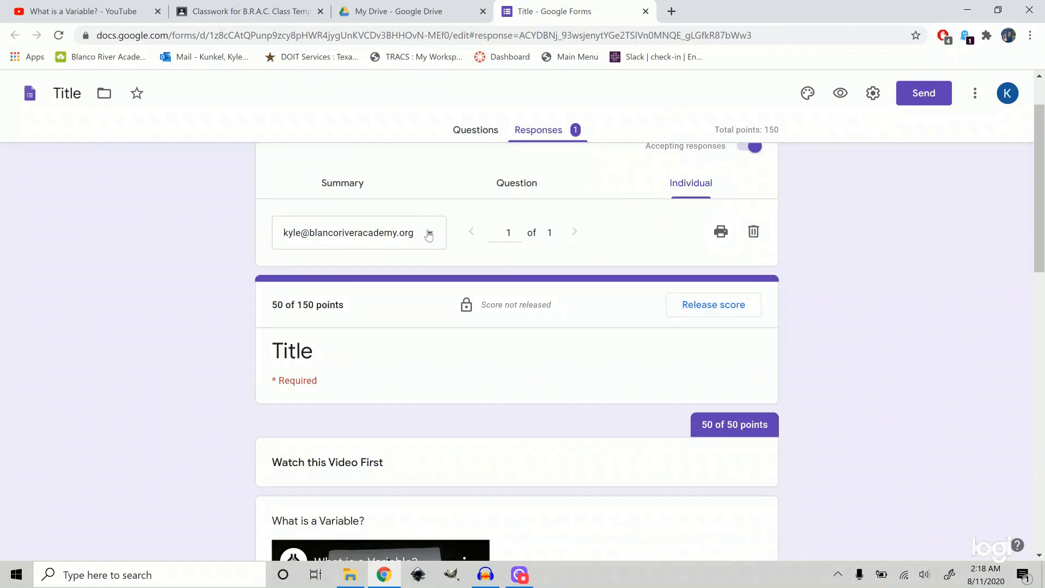
pyautogui.click(434, 230)
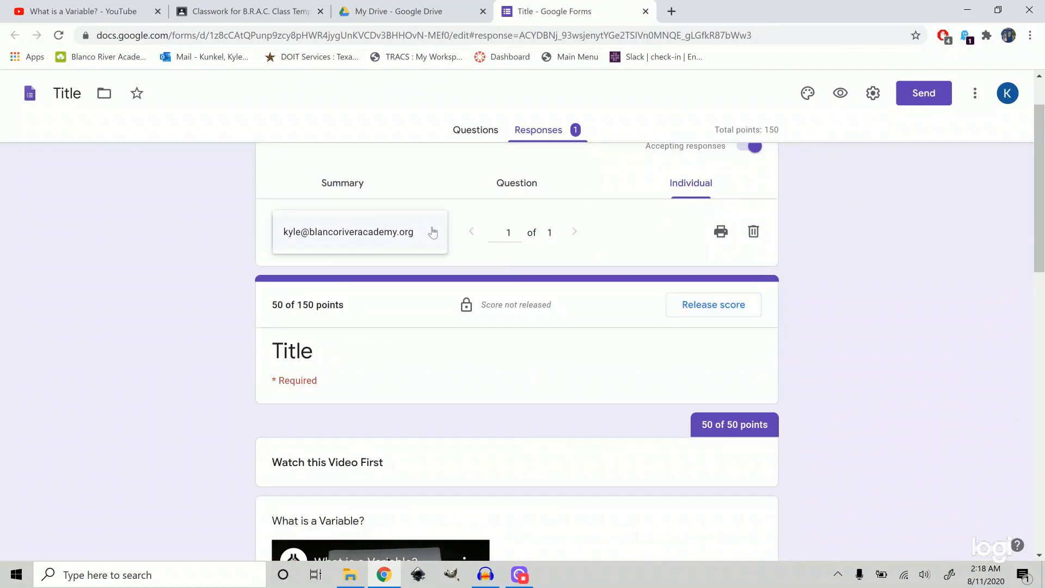
pyautogui.click(167, 246)
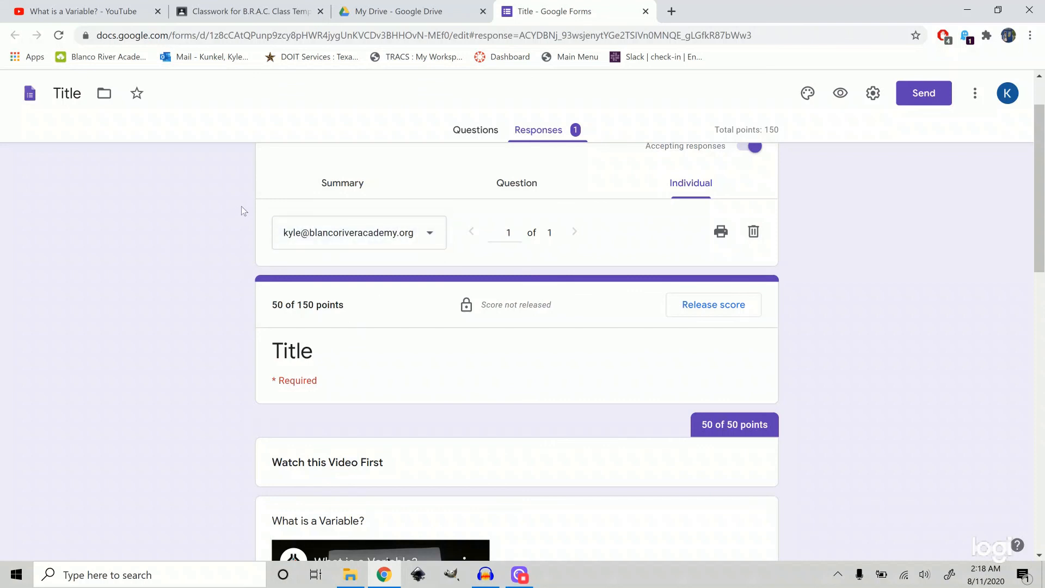
# Step: Check the one-response limit in the form's general settings without saving, and look over the individual response
pyautogui.click(871, 97)
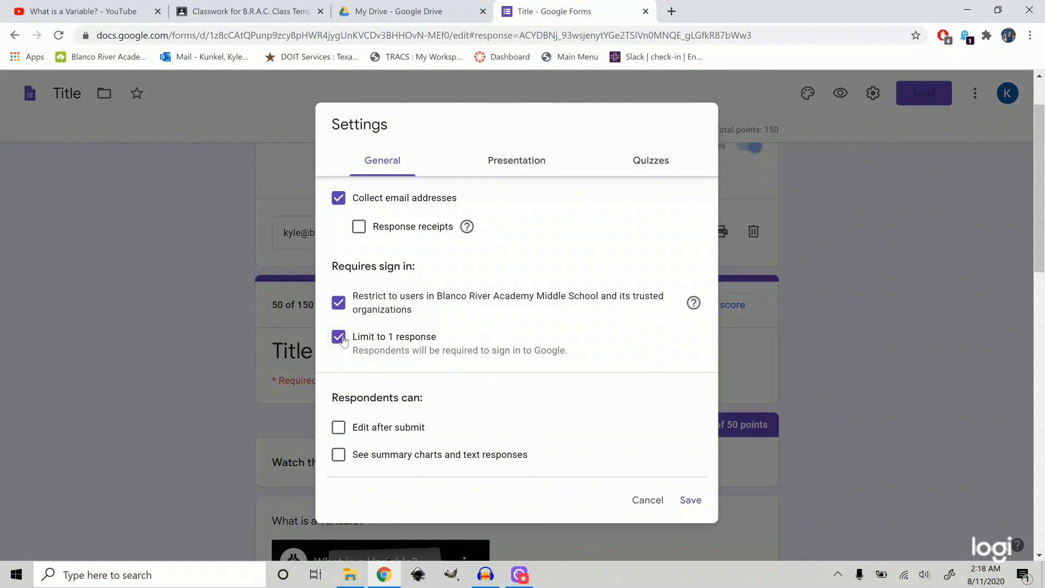
pyautogui.click(648, 500)
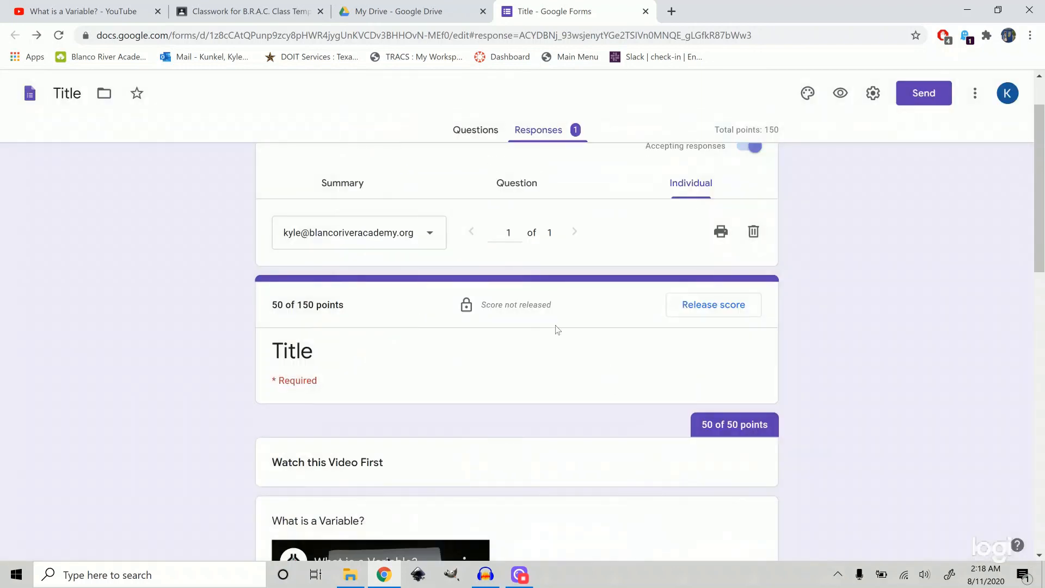
pyautogui.scroll(-4, 468, 413)
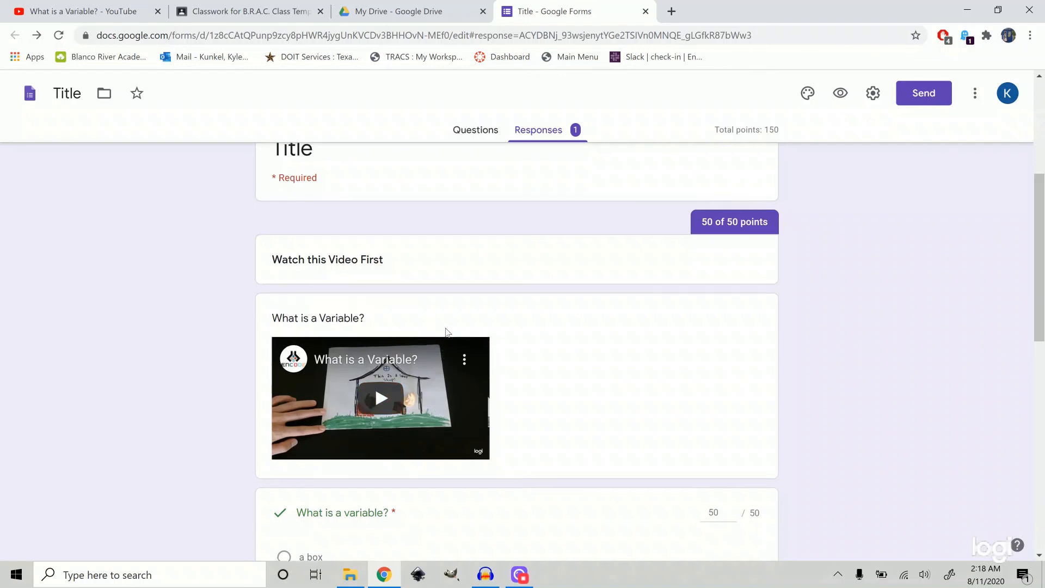
pyautogui.scroll(4, 444, 347)
# Step: Review the responses by question, going from "What is a variable?" to "What is a Bamazon?"
pyautogui.click(529, 184)
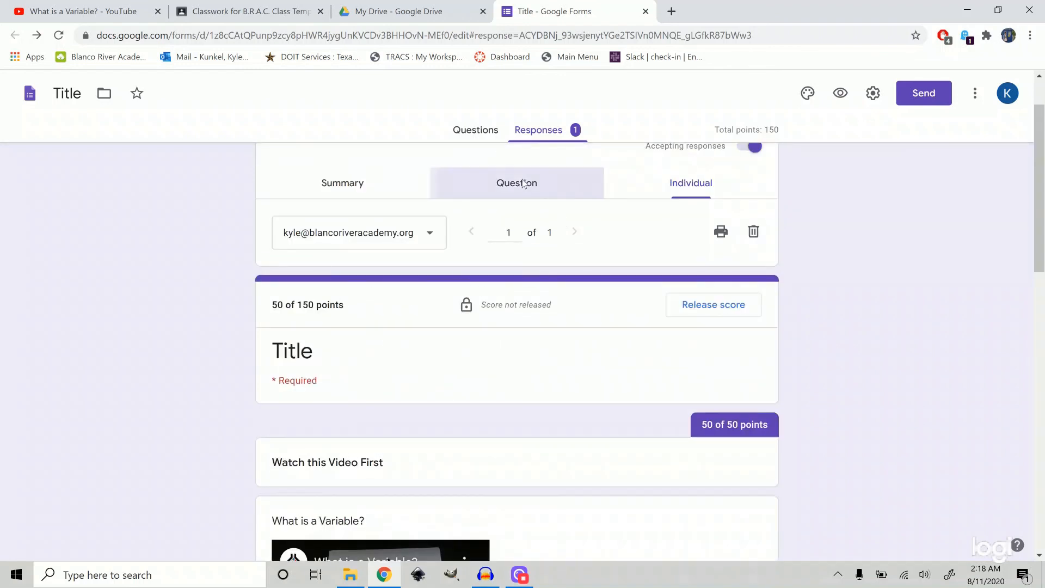
pyautogui.scroll(-2, 515, 264)
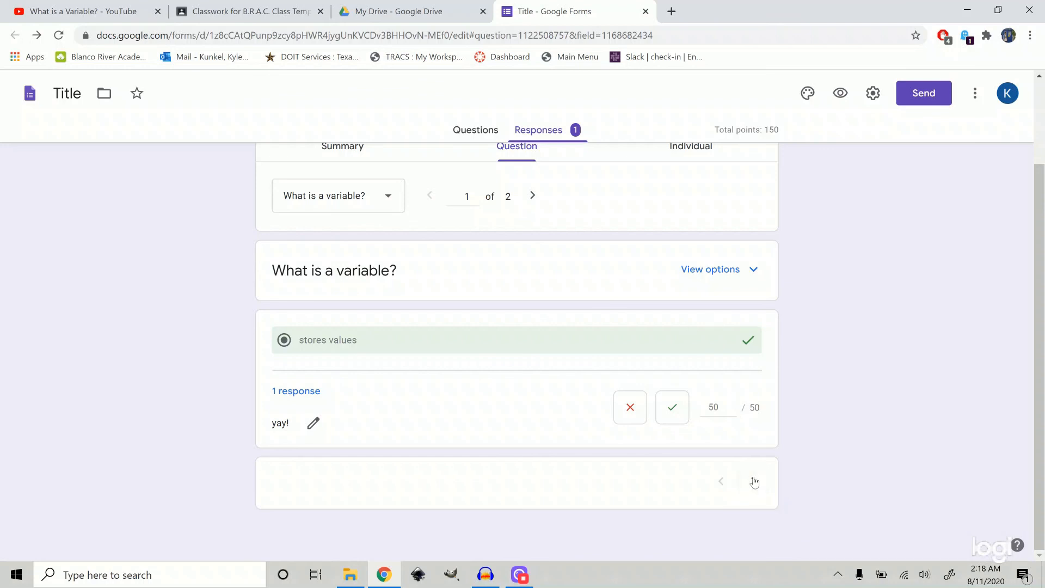
pyautogui.click(754, 481)
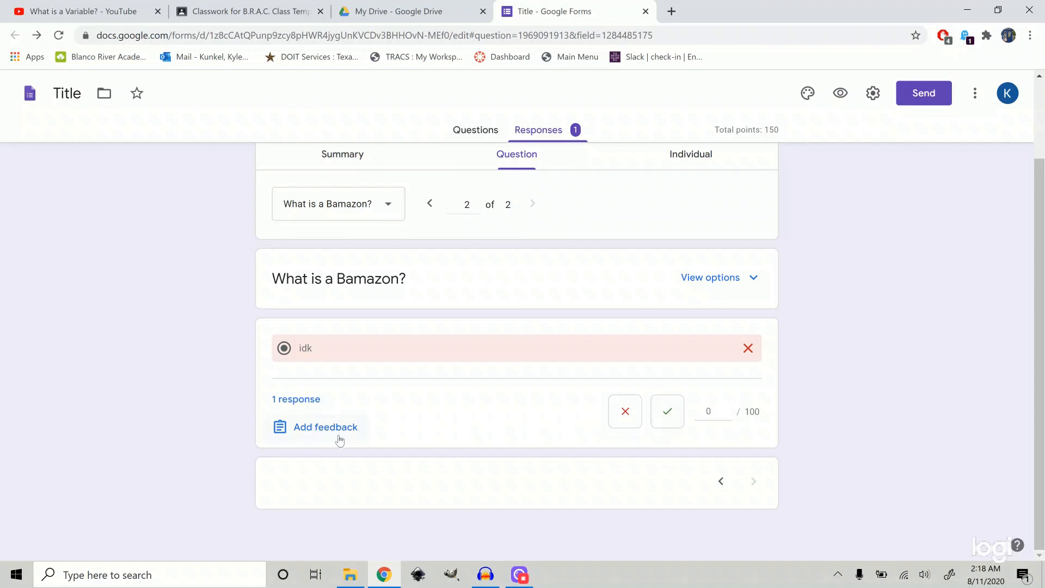
pyautogui.scroll(2, 406, 432)
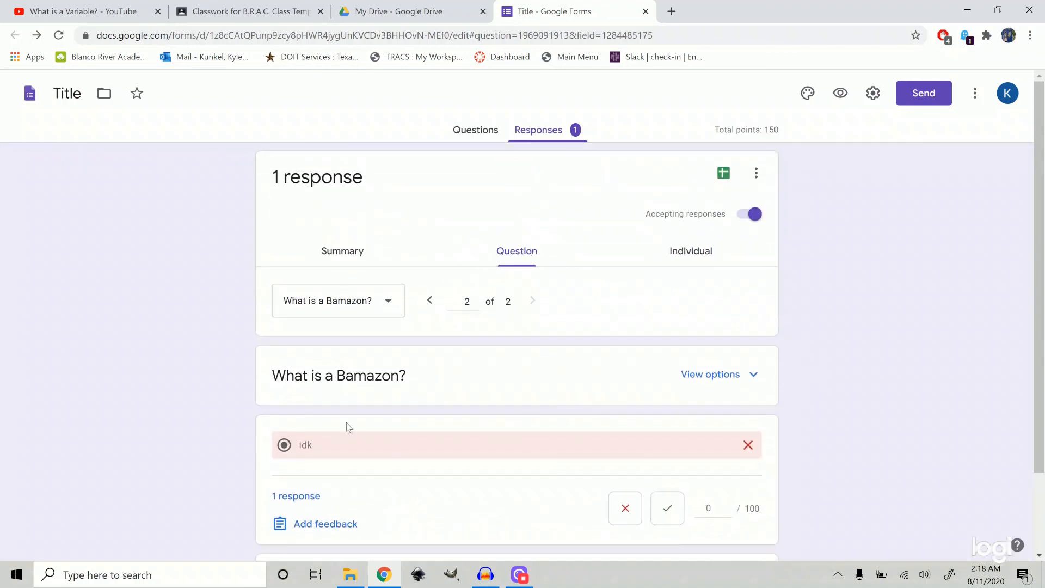
# Step: Return to the individual responses, turn off accepting responses for the form, and show the desktop
pyautogui.click(692, 261)
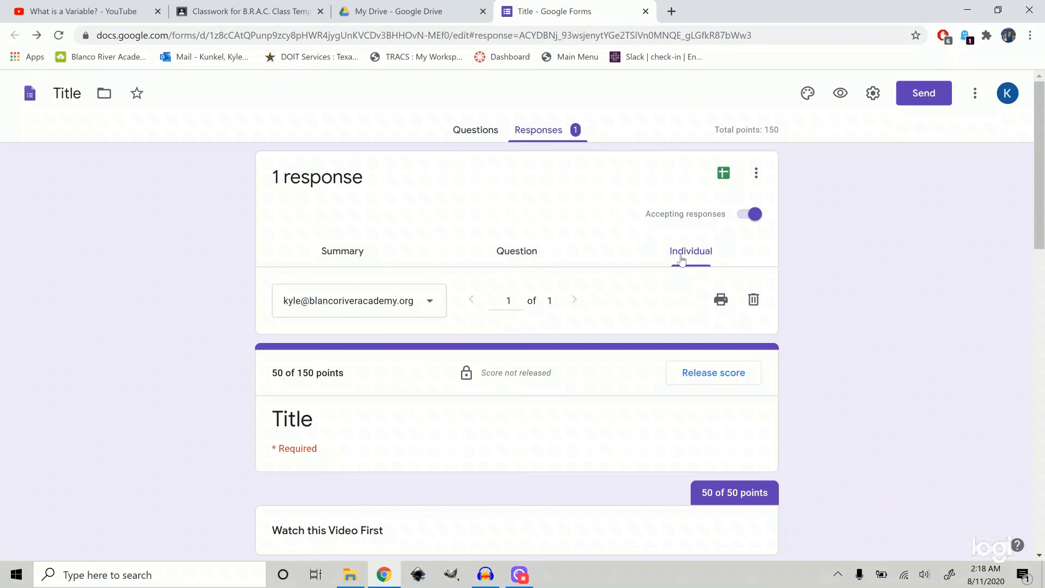
pyautogui.click(759, 215)
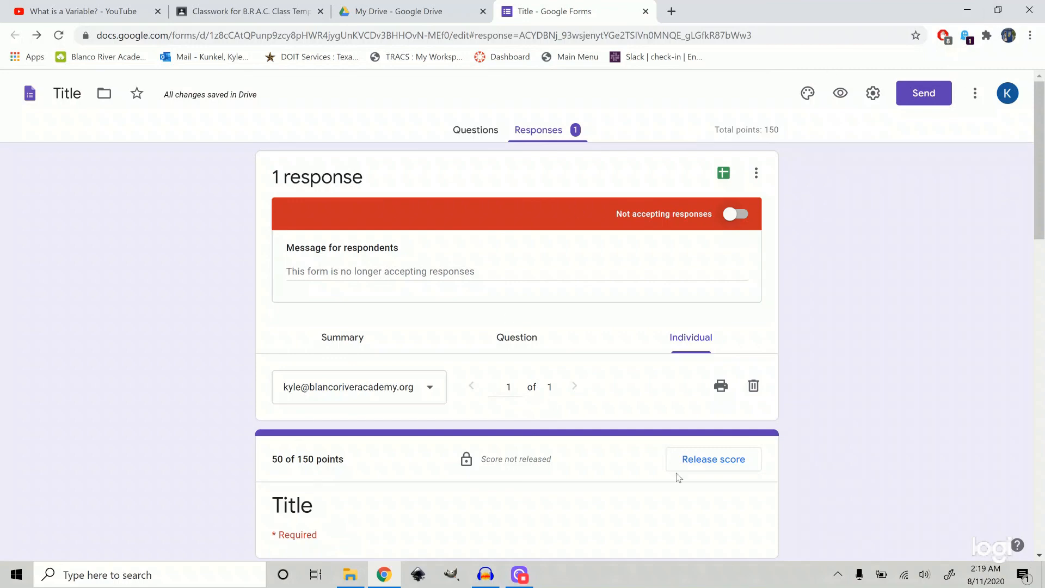
pyautogui.press('super+d')
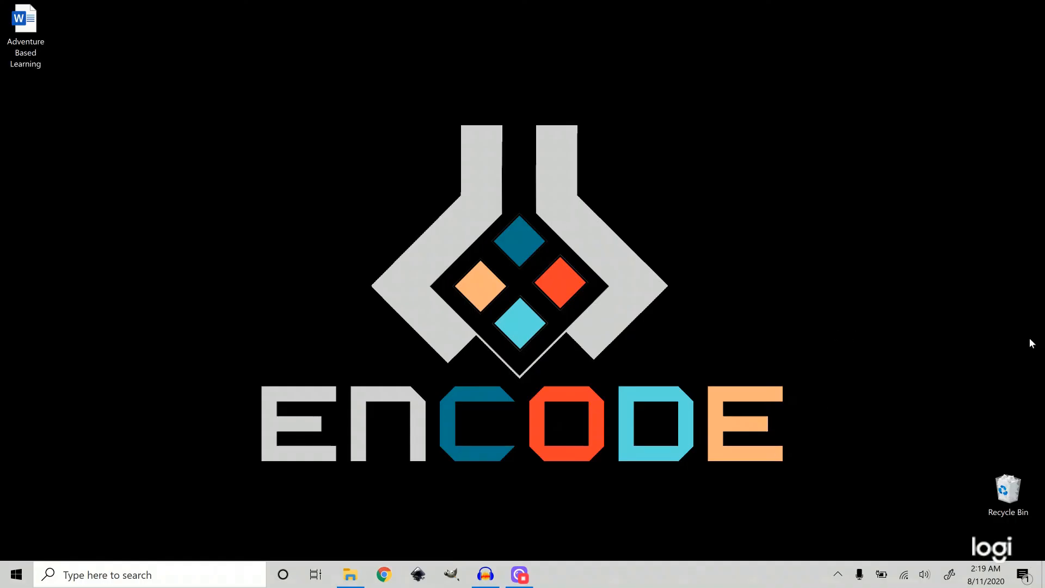